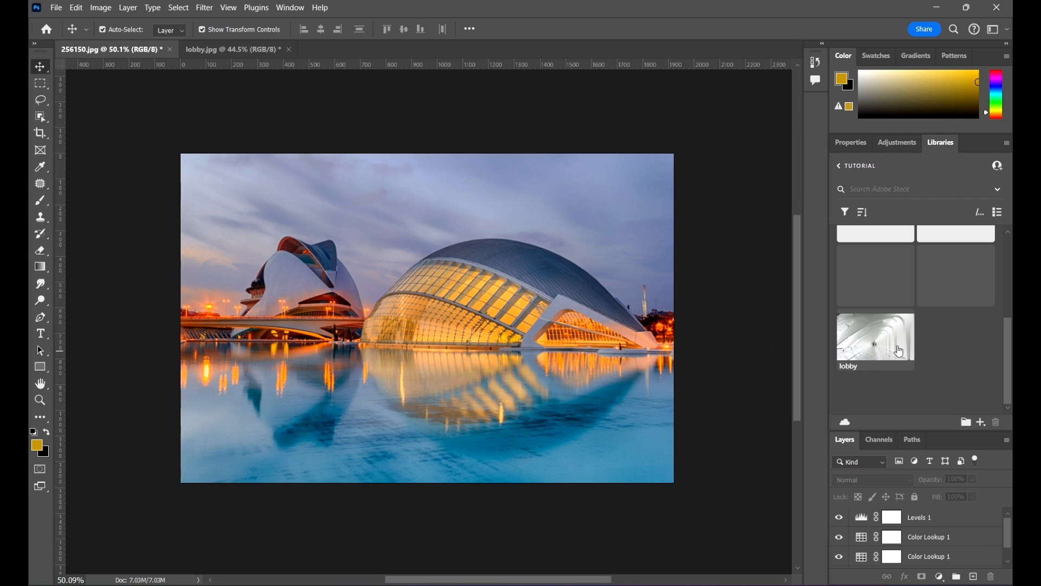
Step: Search Adobe Stock for images similar to the lobby library asset and browse the results
{"action": "mouse_move", "coordinate": [900, 351]}
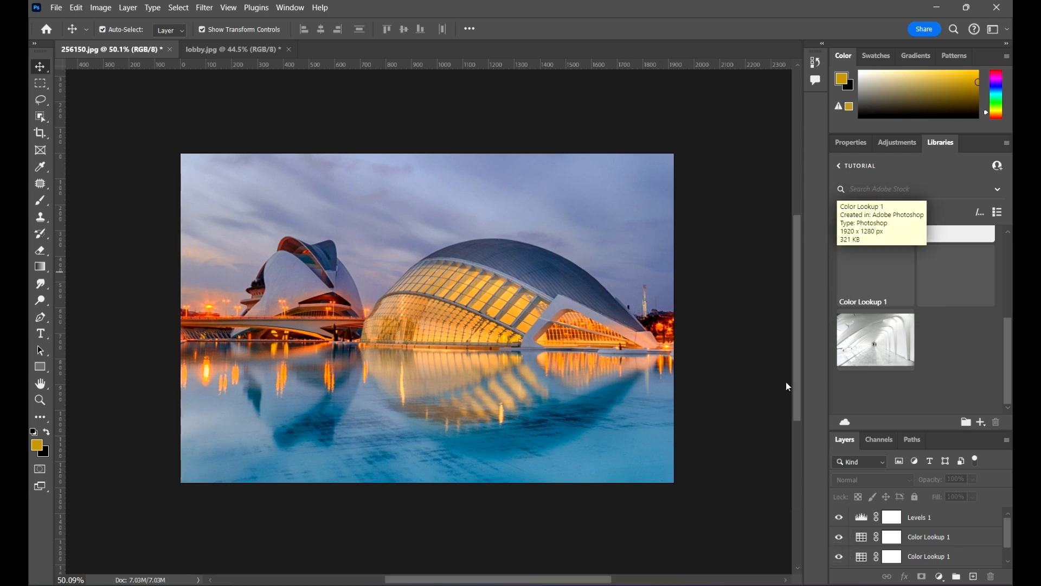
{"action": "scroll", "coordinate": [673, 351], "scroll_direction": "down", "scroll_amount": 1}
{"action": "scroll", "coordinate": [672, 352], "scroll_direction": "up", "scroll_amount": 1}
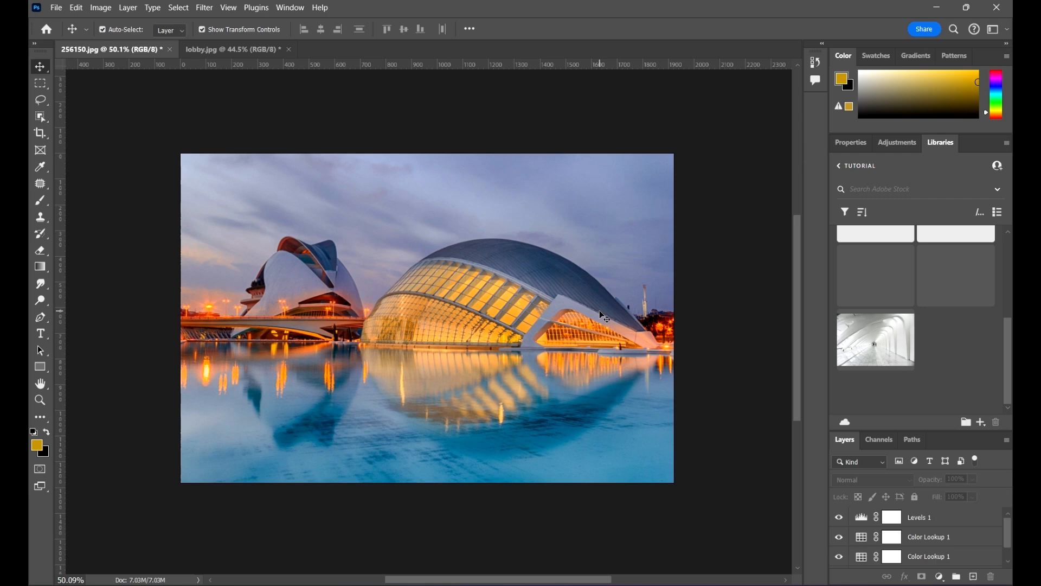
{"action": "right_click", "coordinate": [895, 347]}
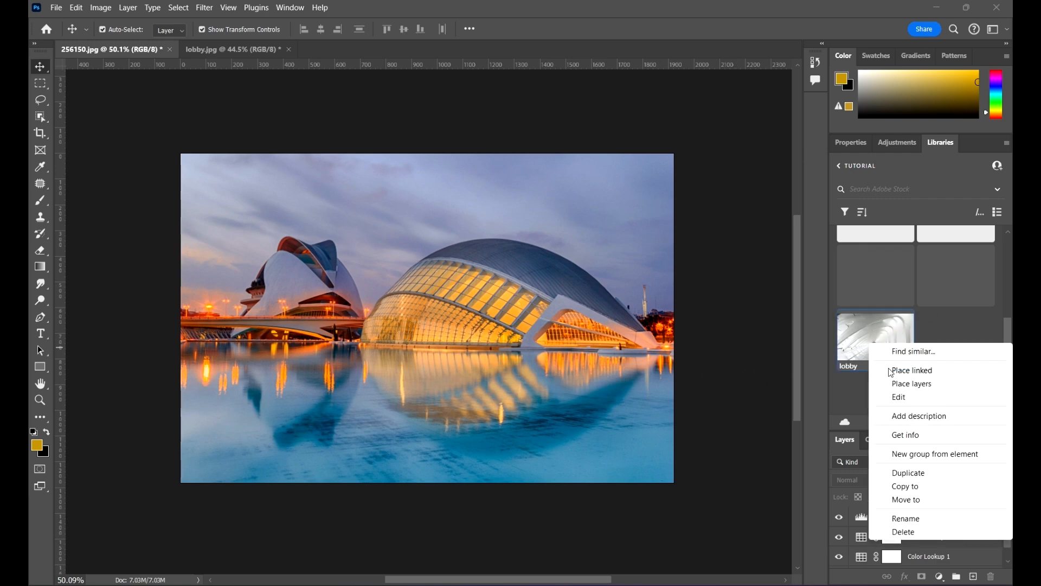
{"action": "left_click", "coordinate": [902, 354]}
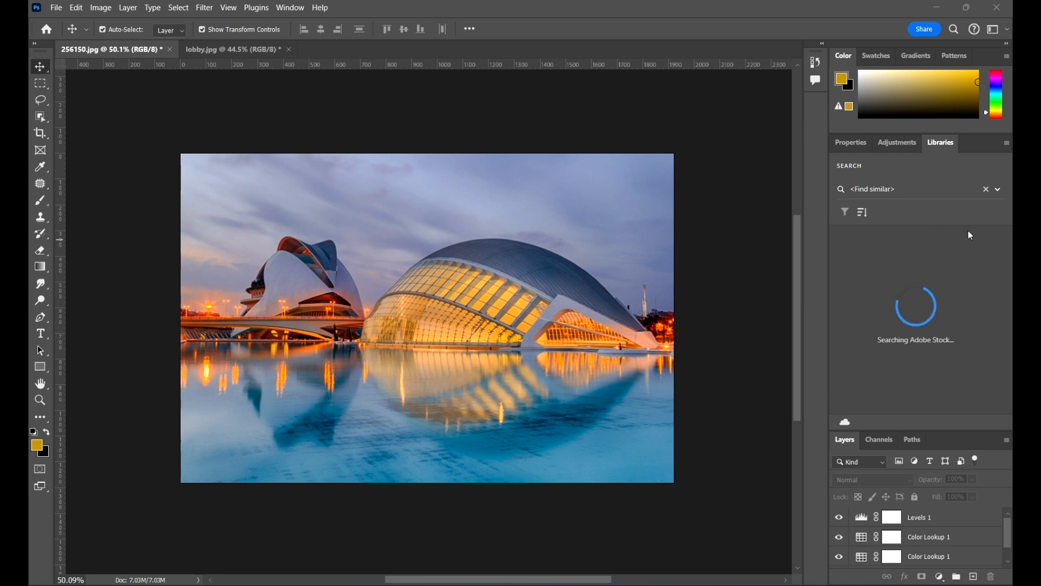
{"action": "mouse_move", "coordinate": [941, 282]}
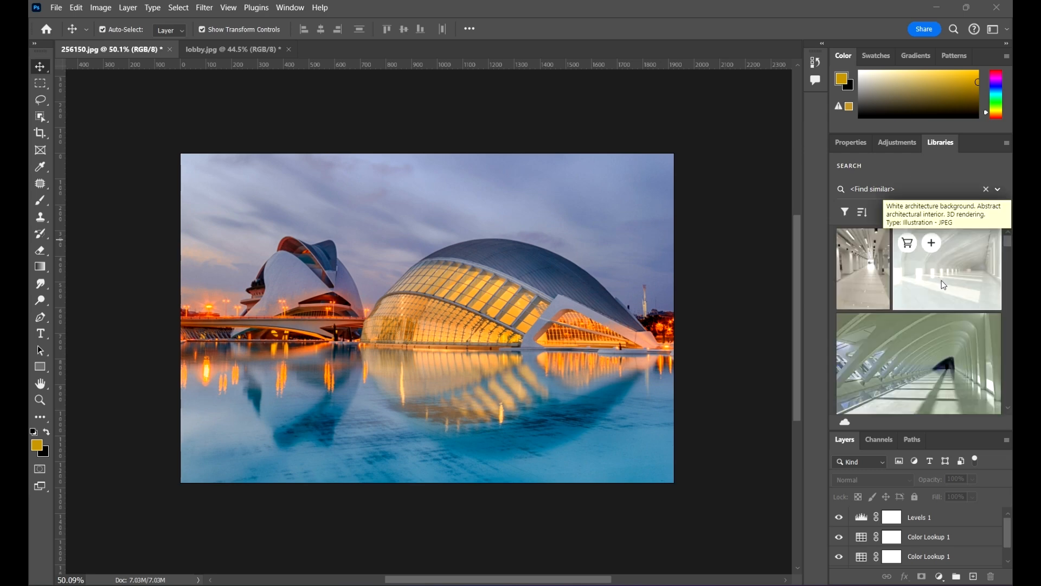
{"action": "scroll", "coordinate": [922, 304], "scroll_direction": "down", "scroll_amount": 2}
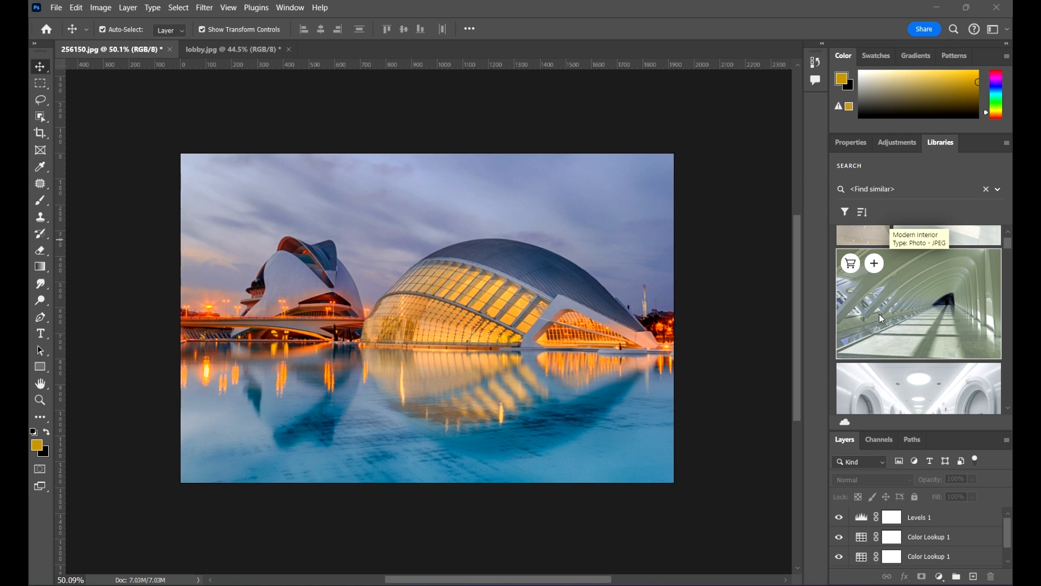
{"action": "scroll", "coordinate": [950, 298], "scroll_direction": "down", "scroll_amount": 2}
{"action": "scroll", "coordinate": [942, 287], "scroll_direction": "up", "scroll_amount": 4}
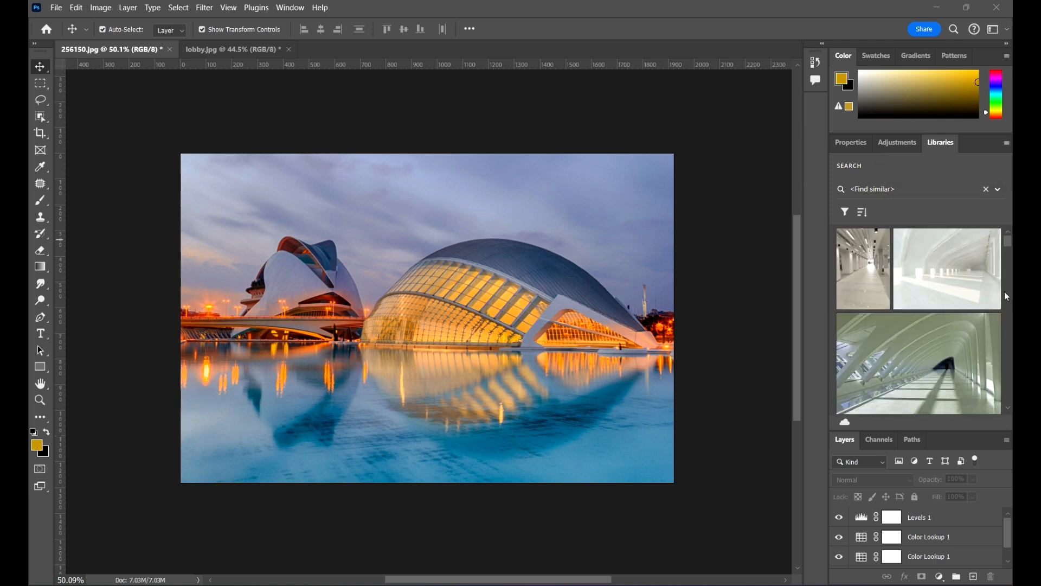
{"action": "scroll", "coordinate": [896, 315], "scroll_direction": "down", "scroll_amount": 2}
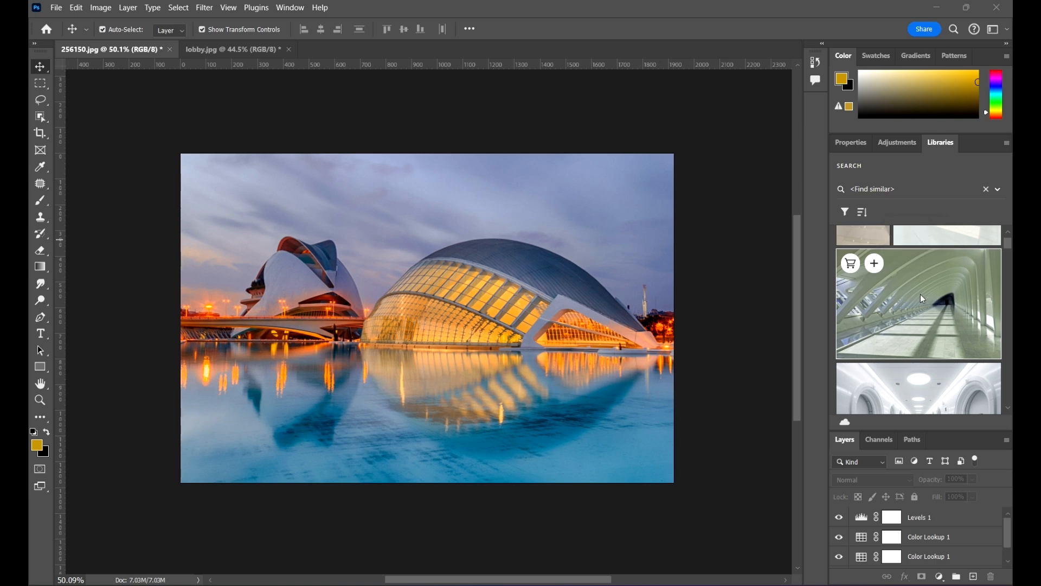
Step: Place the Modern Interior stock preview into the document and scale it to cover most of the canvas
{"action": "left_click_drag", "start_coordinate": [708, 343], "coordinate": [466, 304]}
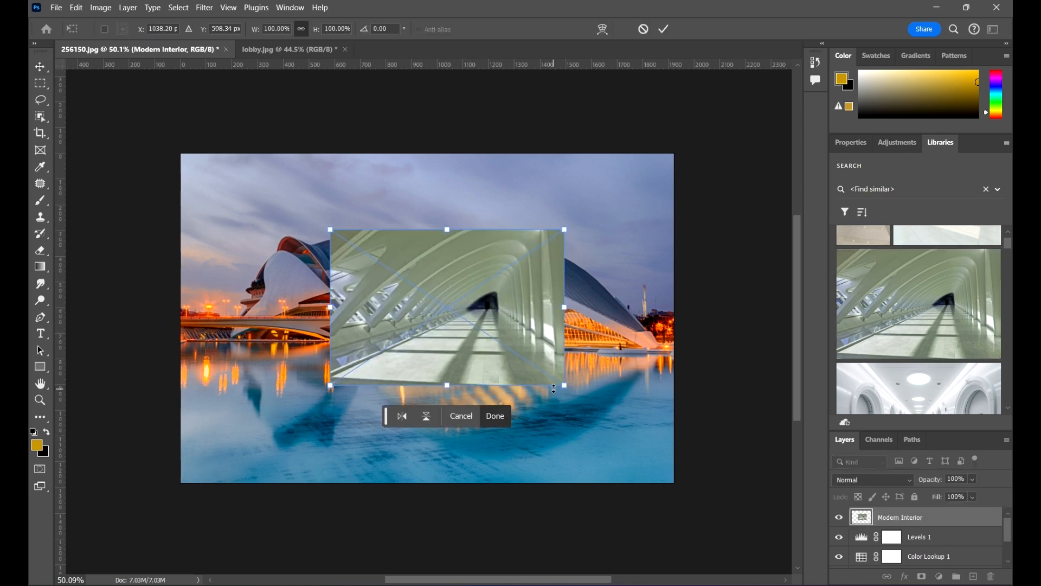
{"action": "left_click_drag", "start_coordinate": [561, 384], "coordinate": [672, 457]}
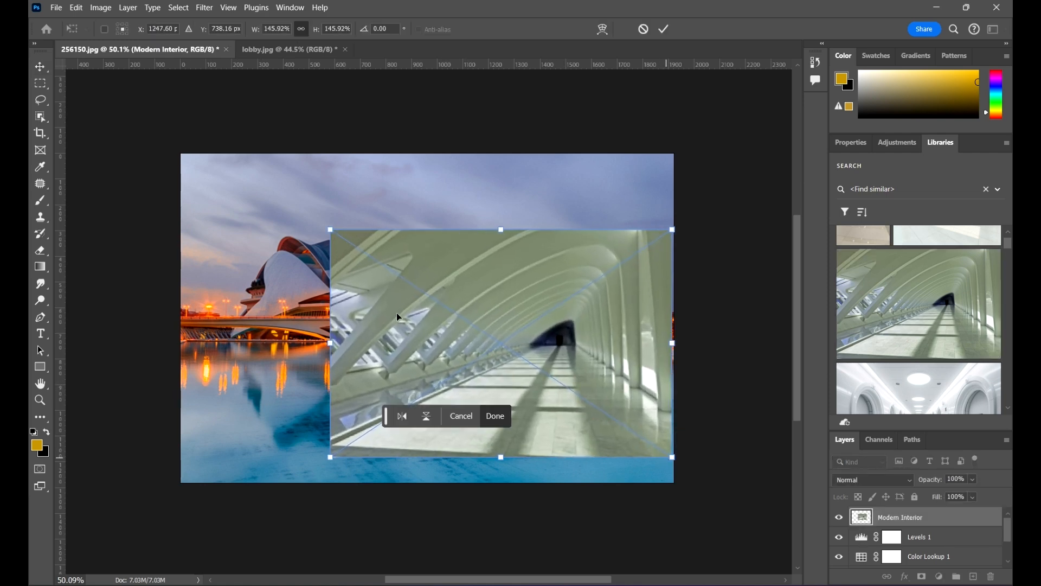
{"action": "left_click_drag", "start_coordinate": [331, 229], "coordinate": [215, 154]}
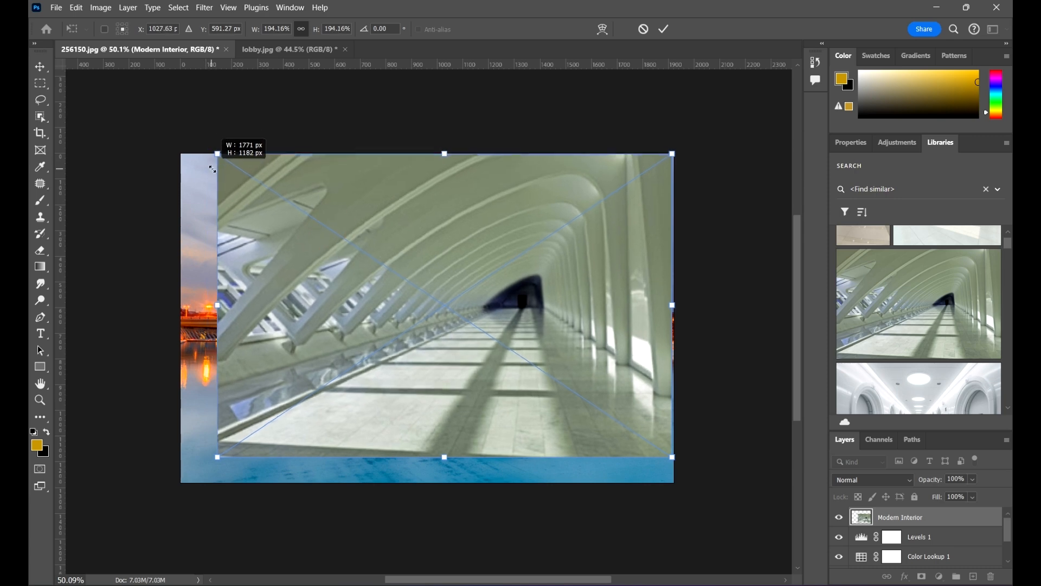
{"action": "left_click_drag", "start_coordinate": [401, 295], "coordinate": [379, 300]}
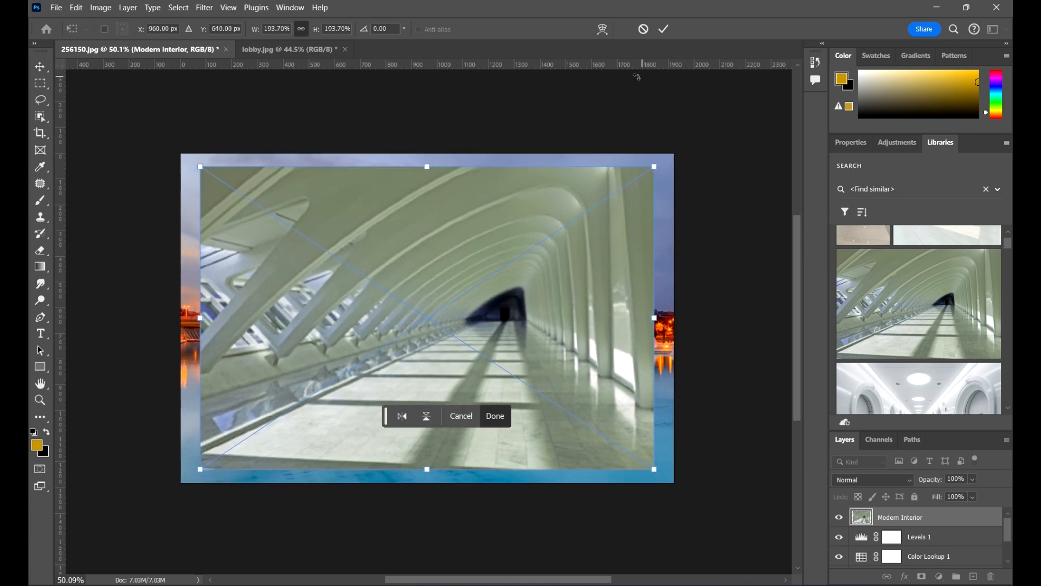
{"action": "left_click", "coordinate": [664, 29]}
Step: Zoom in and out to inspect the placed stock image and its watermark
{"action": "scroll", "coordinate": [746, 200], "scroll_direction": "down", "scroll_amount": 1}
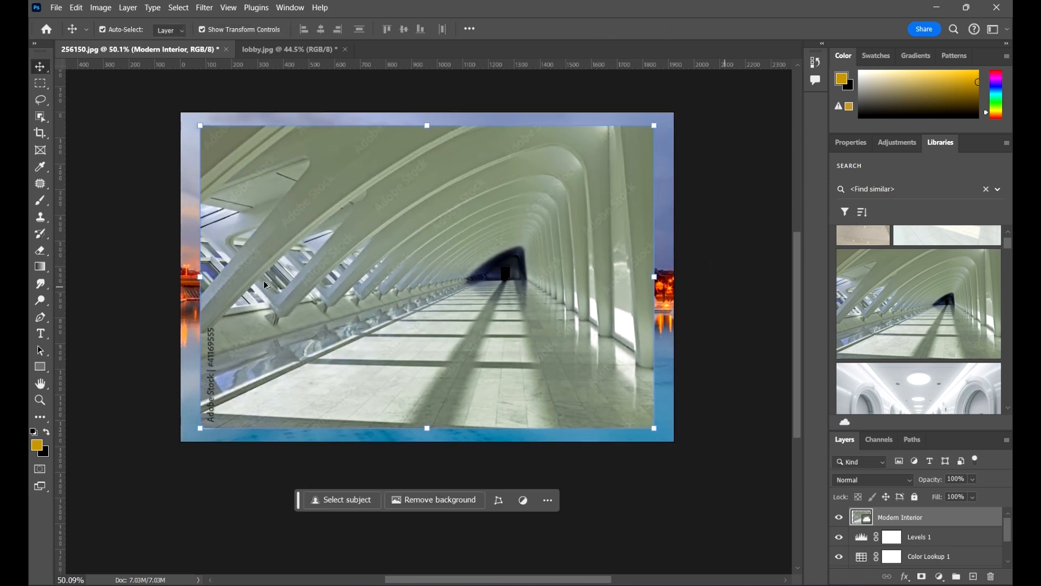
{"action": "scroll", "coordinate": [263, 293], "scroll_direction": "up", "scroll_amount": 6}
{"action": "left_click_drag", "start_coordinate": [270, 334], "coordinate": [451, 185]}
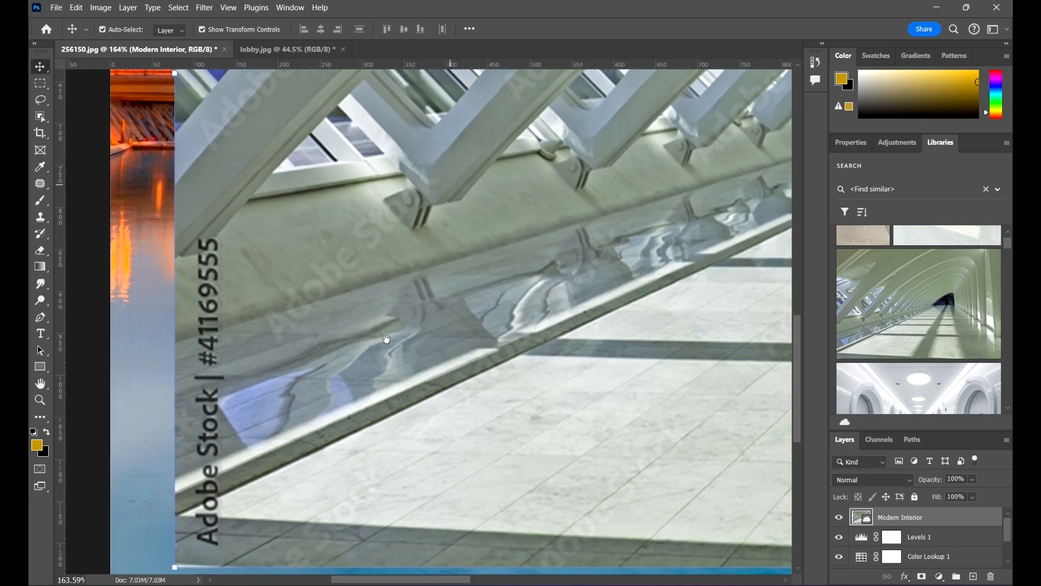
{"action": "scroll", "coordinate": [255, 337], "scroll_direction": "down", "scroll_amount": 3}
{"action": "scroll", "coordinate": [265, 190], "scroll_direction": "up", "scroll_amount": 2}
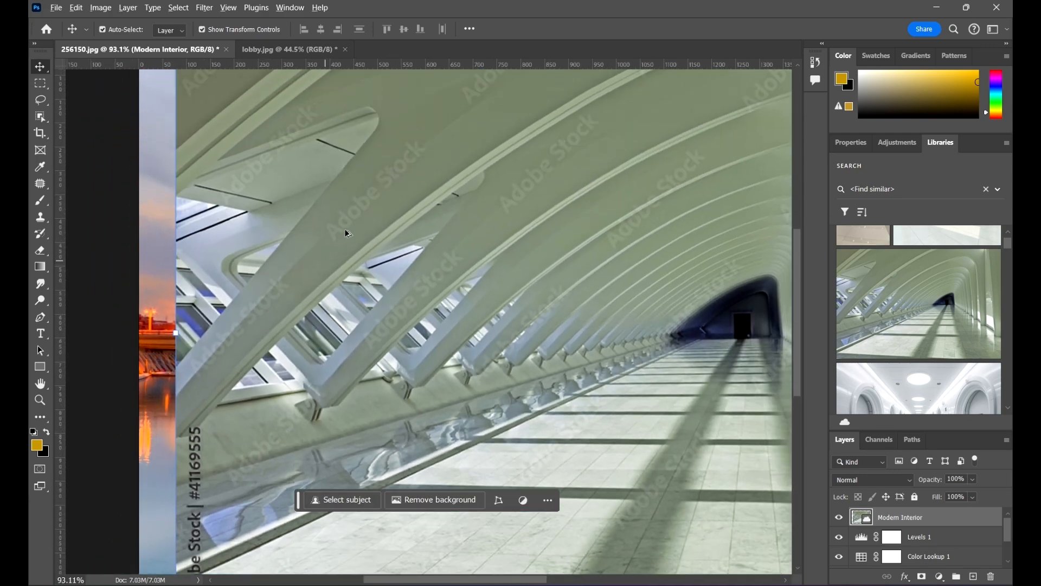
{"action": "scroll", "coordinate": [346, 233], "scroll_direction": "up", "scroll_amount": 1}
{"action": "scroll", "coordinate": [223, 224], "scroll_direction": "down", "scroll_amount": 4}
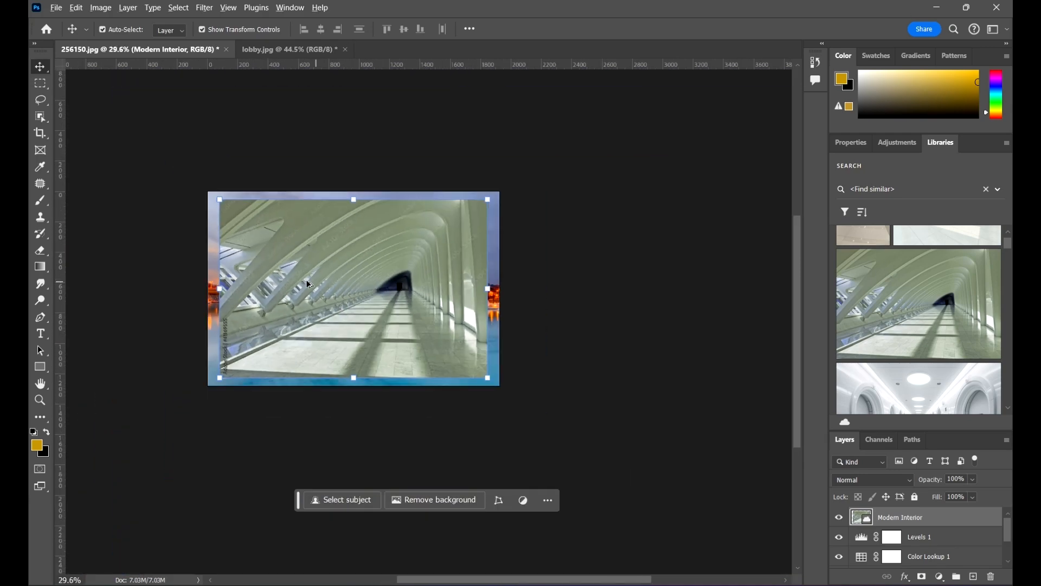
{"action": "scroll", "coordinate": [255, 283], "scroll_direction": "up", "scroll_amount": 2}
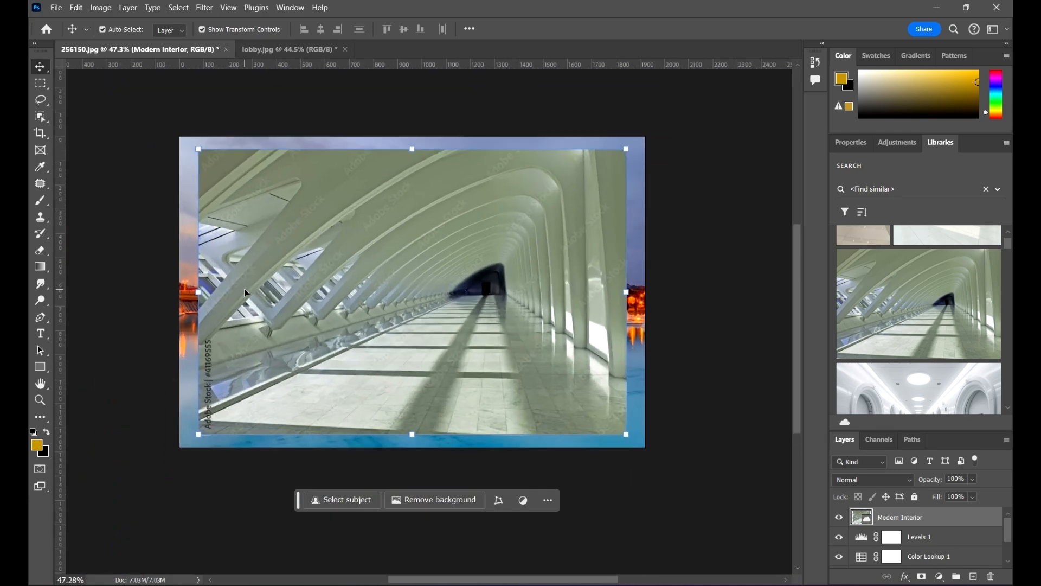
Step: Remove the placed Modern Interior layer from the document
{"action": "left_click", "coordinate": [414, 336]}
{"action": "left_click", "coordinate": [541, 219]}
{"action": "key", "text": "Escape"}
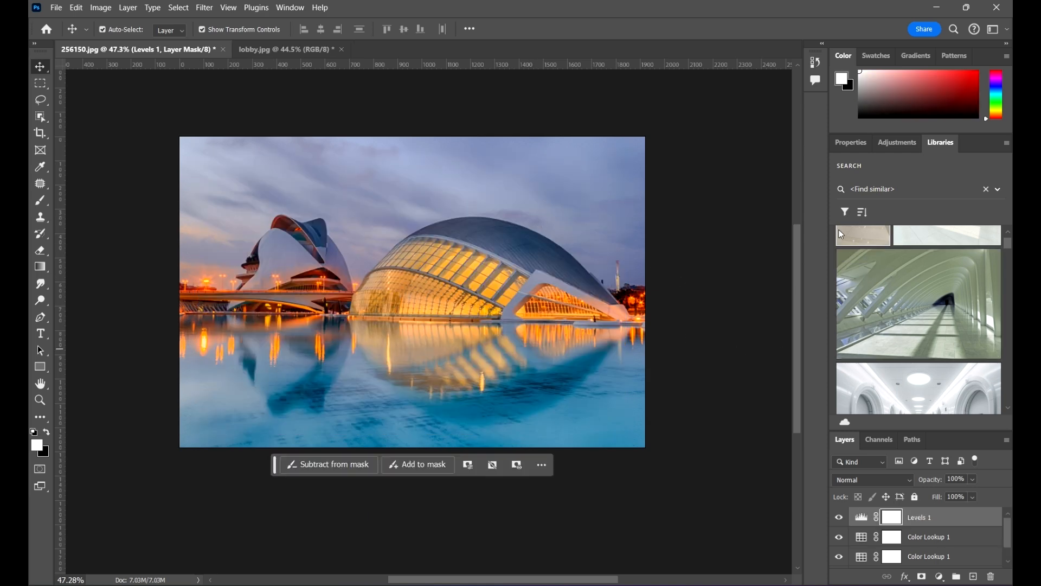
Step: Clear the similar-image search and select the lobby asset in the library
{"action": "left_click", "coordinate": [987, 190]}
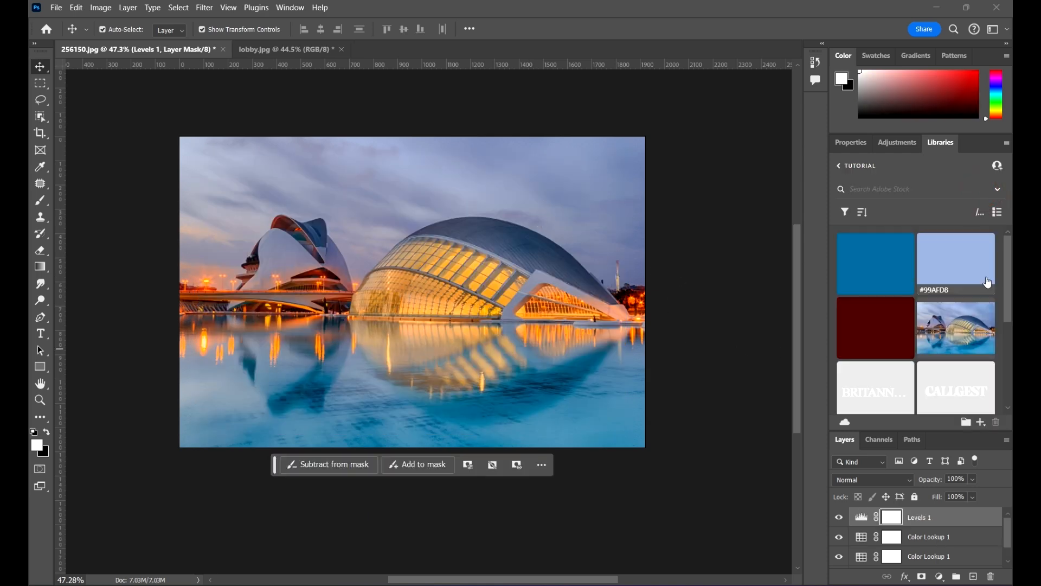
{"action": "scroll", "coordinate": [976, 336], "scroll_direction": "down", "scroll_amount": 1}
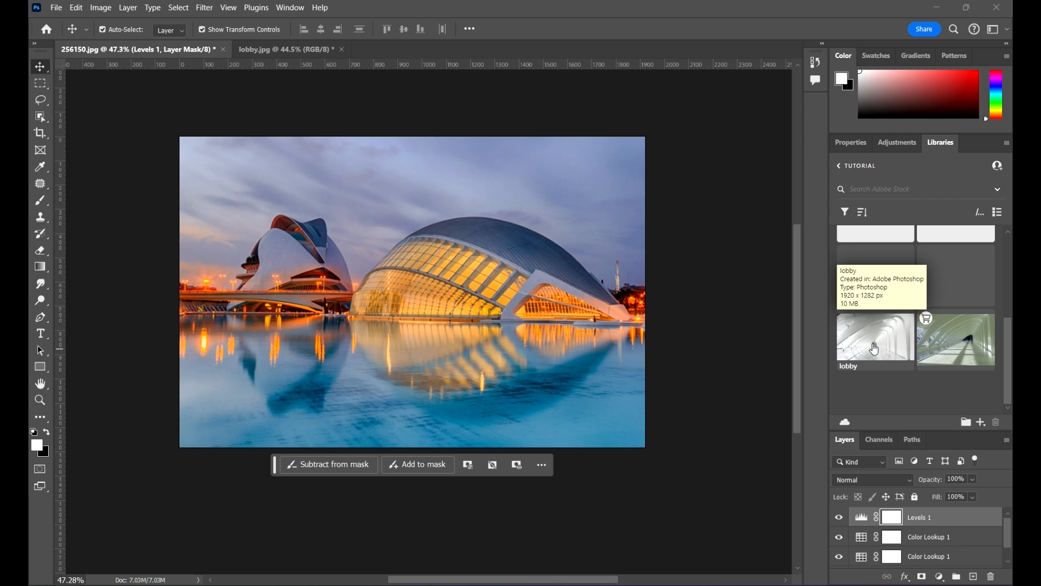
{"action": "left_click", "coordinate": [873, 350]}
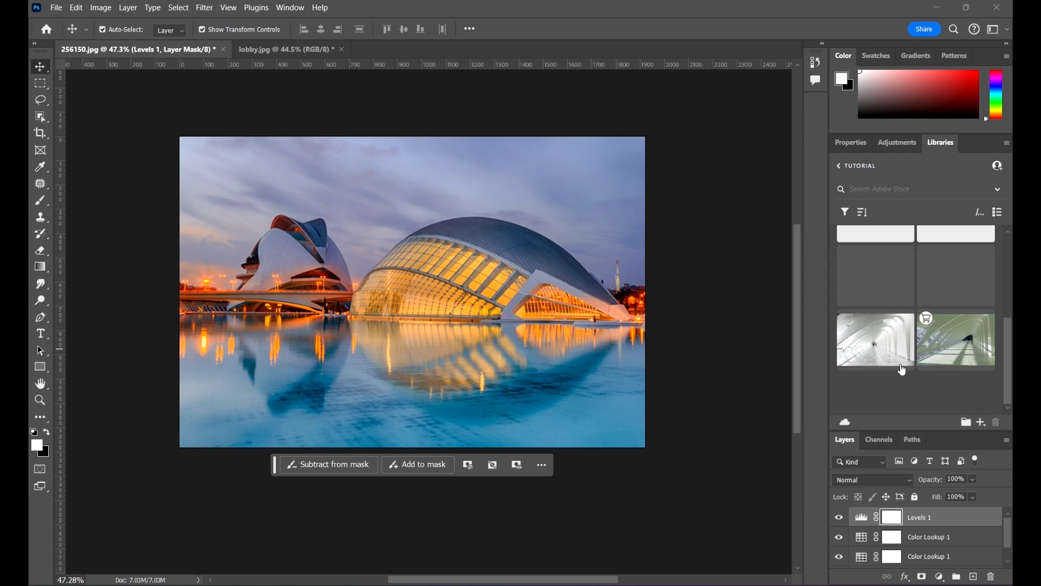
{"action": "left_click", "coordinate": [982, 421]}
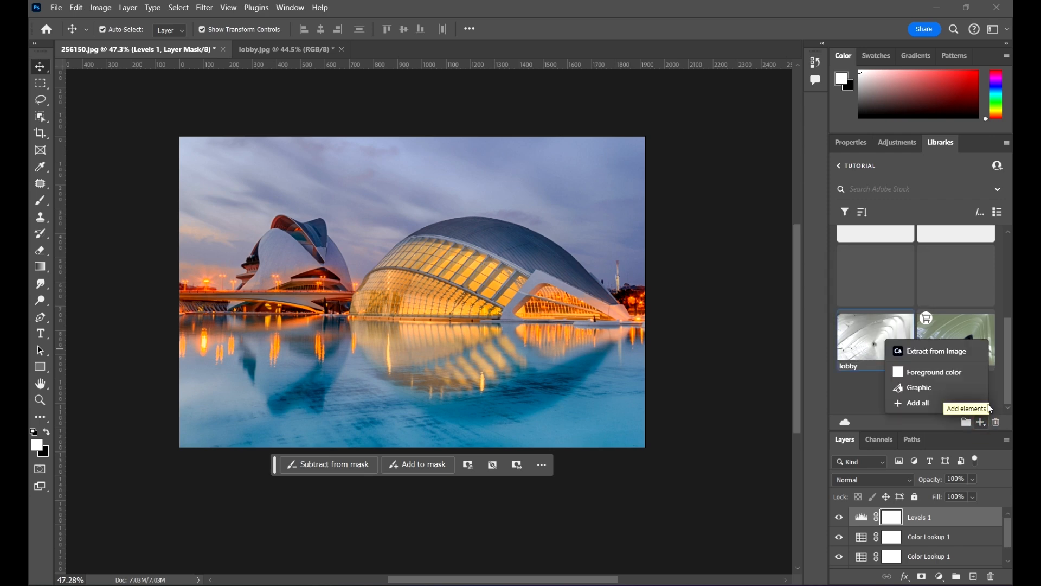
{"action": "left_click", "coordinate": [935, 353]}
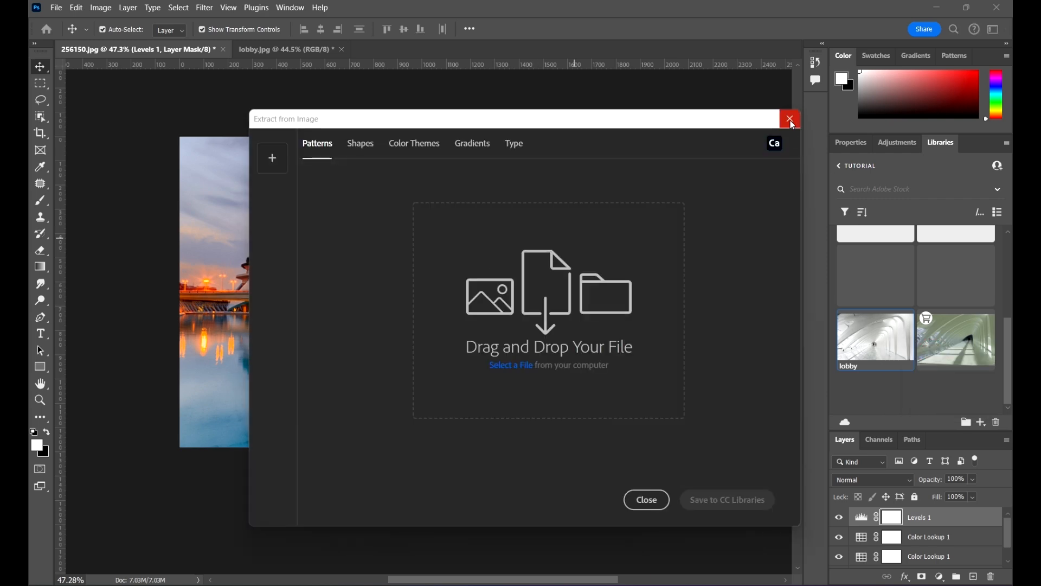
{"action": "left_click", "coordinate": [789, 117]}
{"action": "left_click", "coordinate": [496, 232]}
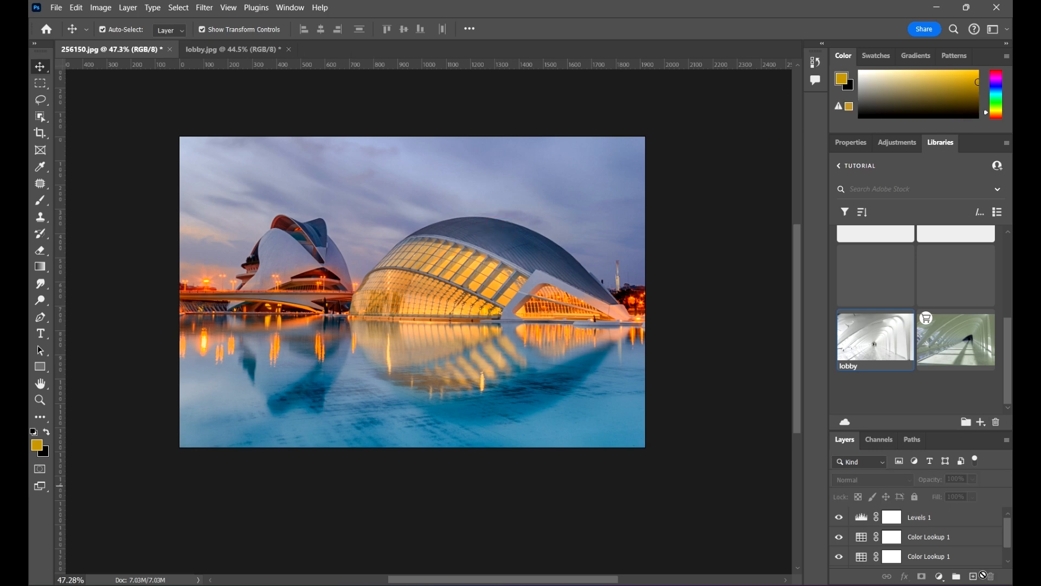
Step: Unlock the Background layer so it becomes a regular layer
{"action": "scroll", "coordinate": [908, 502], "scroll_direction": "down", "scroll_amount": 1}
{"action": "scroll", "coordinate": [943, 531], "scroll_direction": "down", "scroll_amount": 1}
{"action": "left_click", "coordinate": [937, 559]}
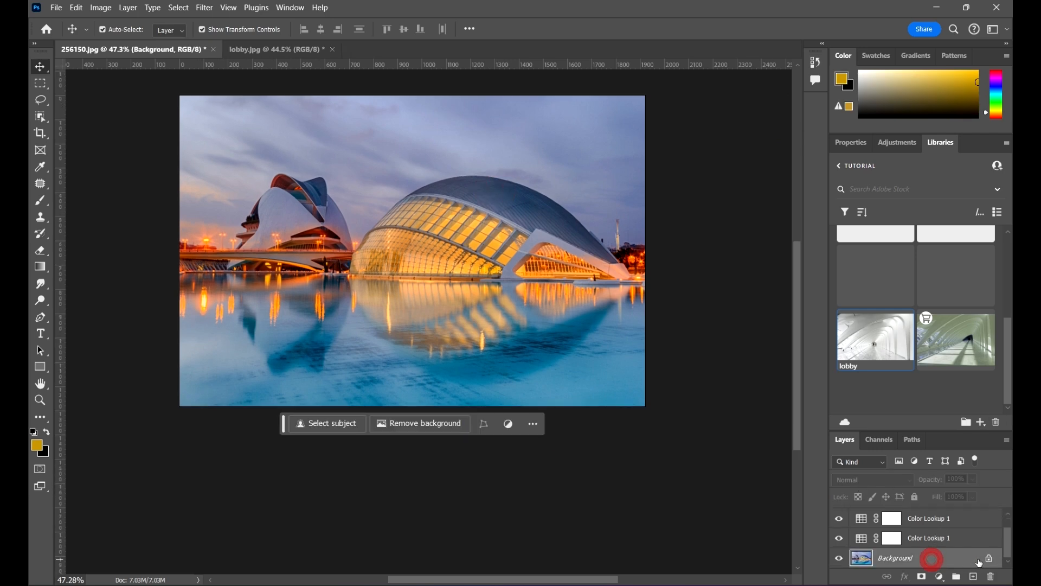
{"action": "left_click", "coordinate": [989, 558]}
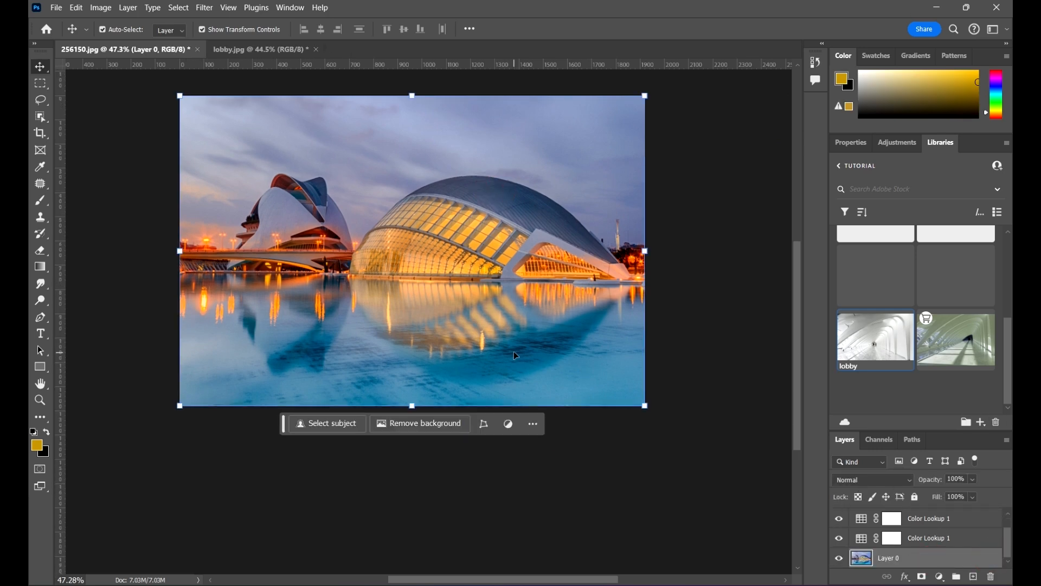
Step: Open Extract from Image for the document and set the pattern's scale to 2.5 and rotation to -90
{"action": "left_click", "coordinate": [983, 422]}
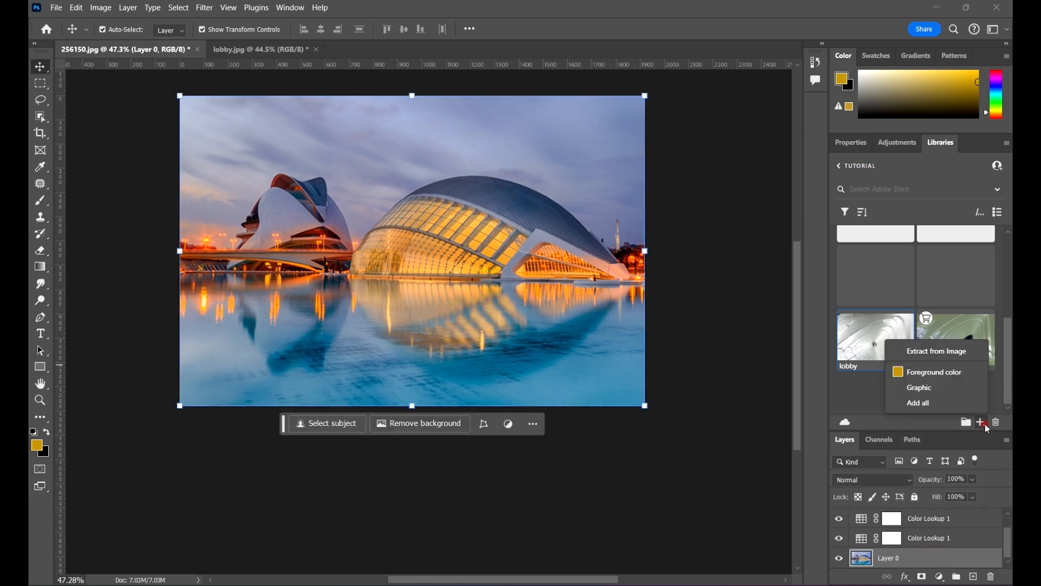
{"action": "left_click", "coordinate": [942, 350]}
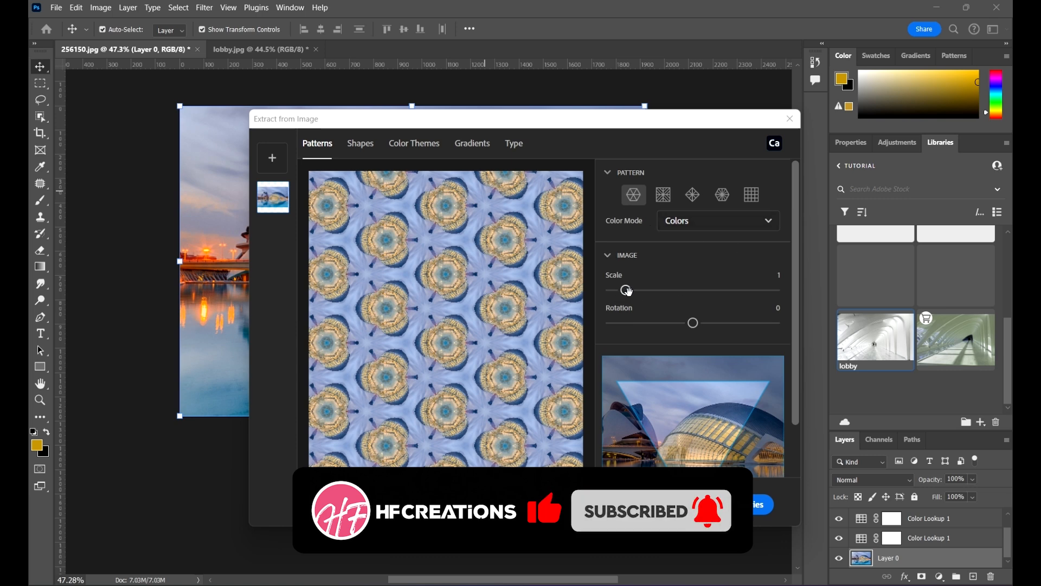
{"action": "left_click_drag", "start_coordinate": [626, 290], "coordinate": [659, 290]}
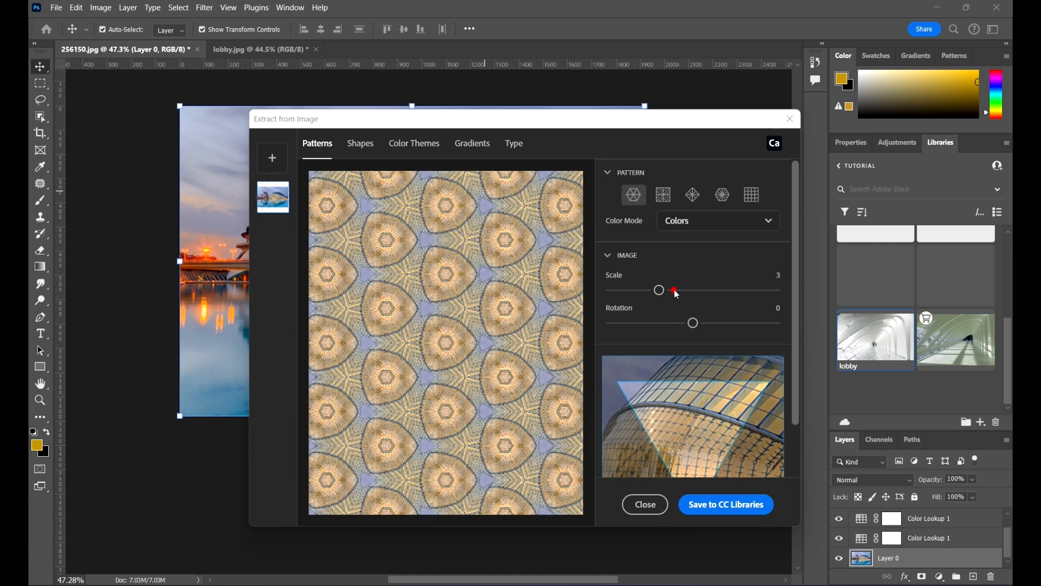
{"action": "left_click_drag", "start_coordinate": [675, 290], "coordinate": [736, 290]}
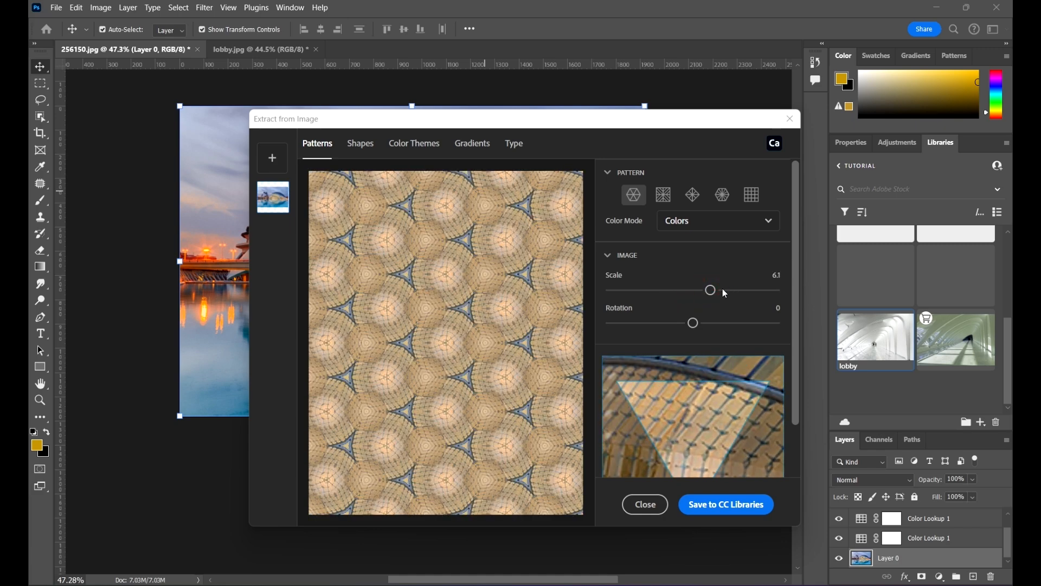
{"action": "left_click_drag", "start_coordinate": [693, 323], "coordinate": [650, 291]}
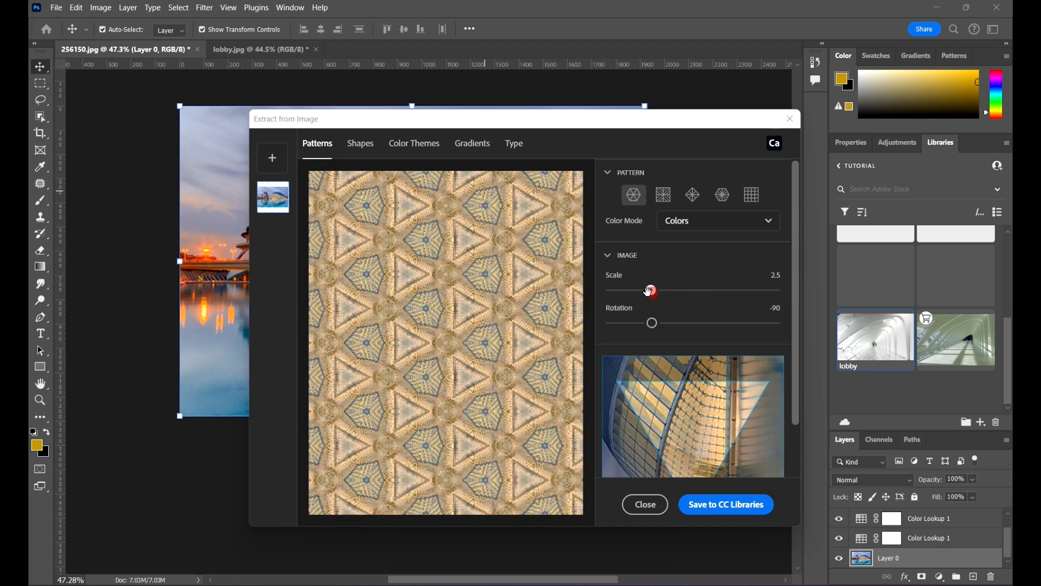
Step: Try the second, third and fourth pattern types, adjusting the scale to about 2.9
{"action": "left_click", "coordinate": [665, 197]}
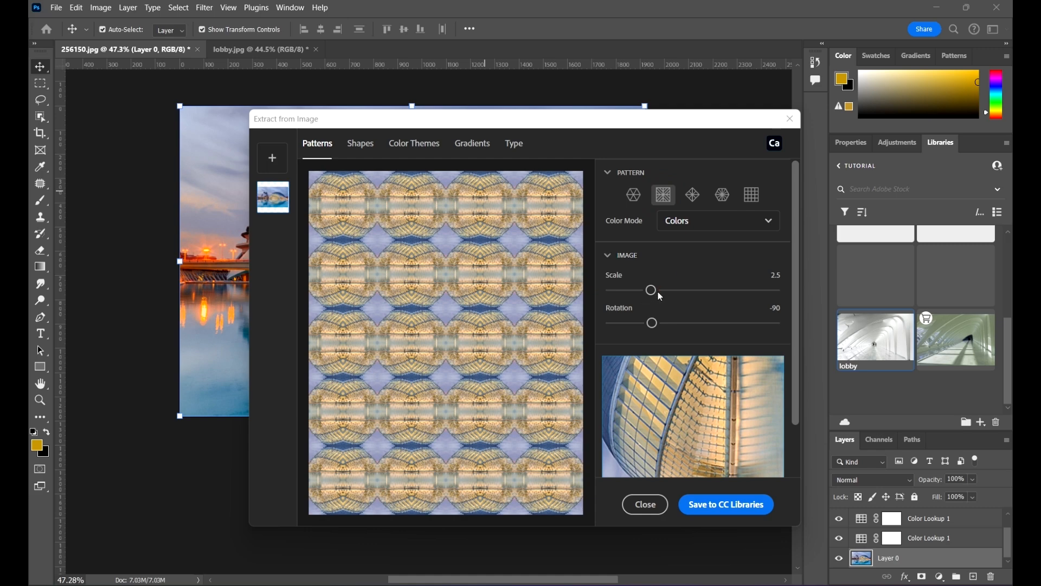
{"action": "mouse_move", "coordinate": [651, 289]}
{"action": "left_mouse_down"}
{"action": "mouse_move", "coordinate": [697, 290]}
{"action": "mouse_move", "coordinate": [607, 290]}
{"action": "mouse_move", "coordinate": [763, 285]}
{"action": "mouse_move", "coordinate": [661, 297]}
{"action": "left_mouse_up"}
{"action": "left_click", "coordinate": [636, 291]}
{"action": "left_click", "coordinate": [693, 194]}
{"action": "left_click", "coordinate": [723, 194]}
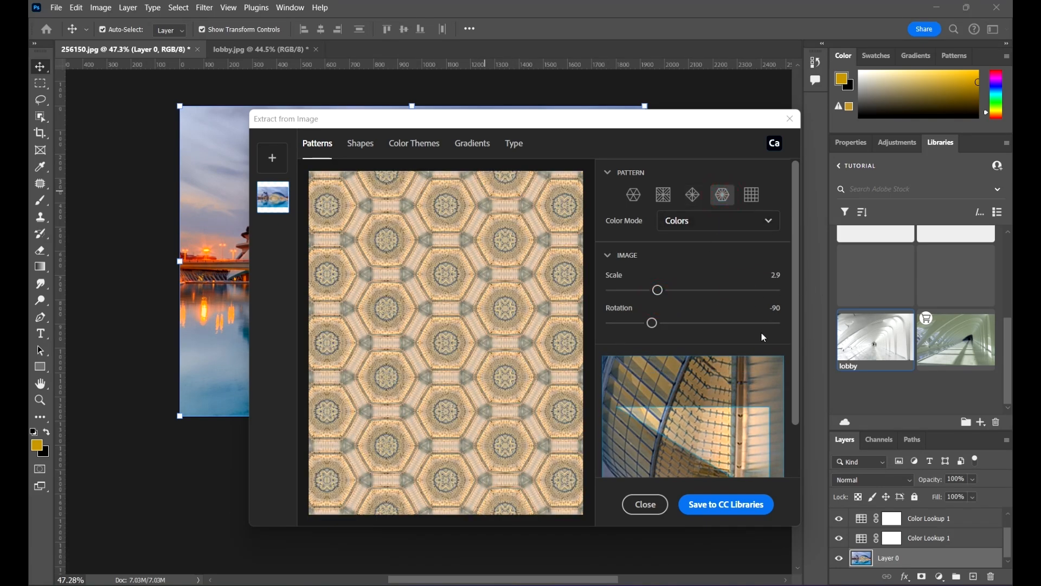
Step: Choose the grid pattern type and set its scale to 8.8
{"action": "left_click", "coordinate": [752, 194]}
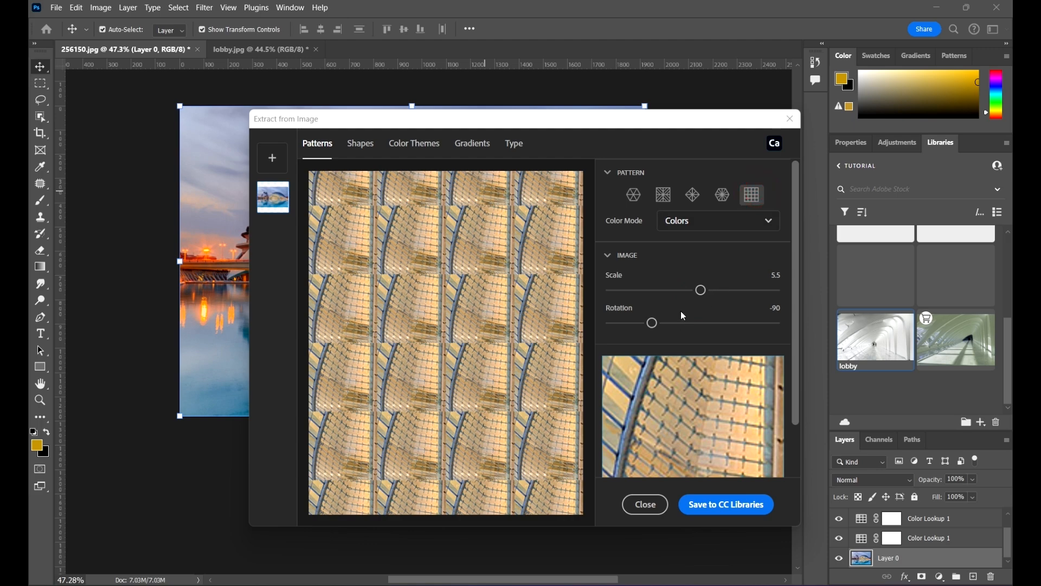
{"action": "left_click", "coordinate": [656, 294]}
{"action": "left_click_drag", "start_coordinate": [654, 297], "coordinate": [758, 286]}
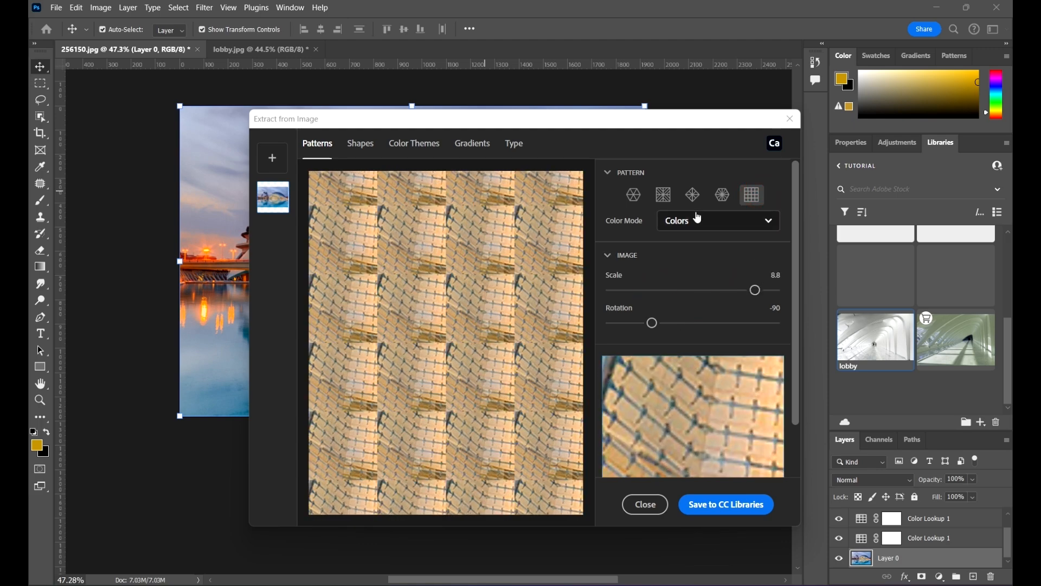
Step: Choose the third pattern type and set the pattern's scale to 1.7
{"action": "left_click", "coordinate": [692, 194]}
{"action": "left_click", "coordinate": [657, 290]}
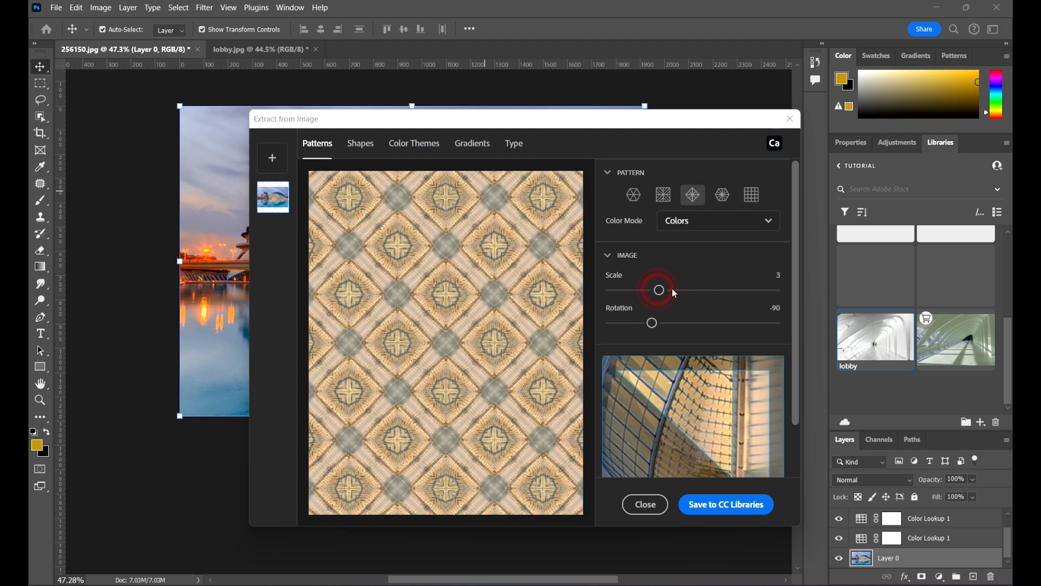
{"action": "left_click_drag", "start_coordinate": [673, 289], "coordinate": [639, 289]}
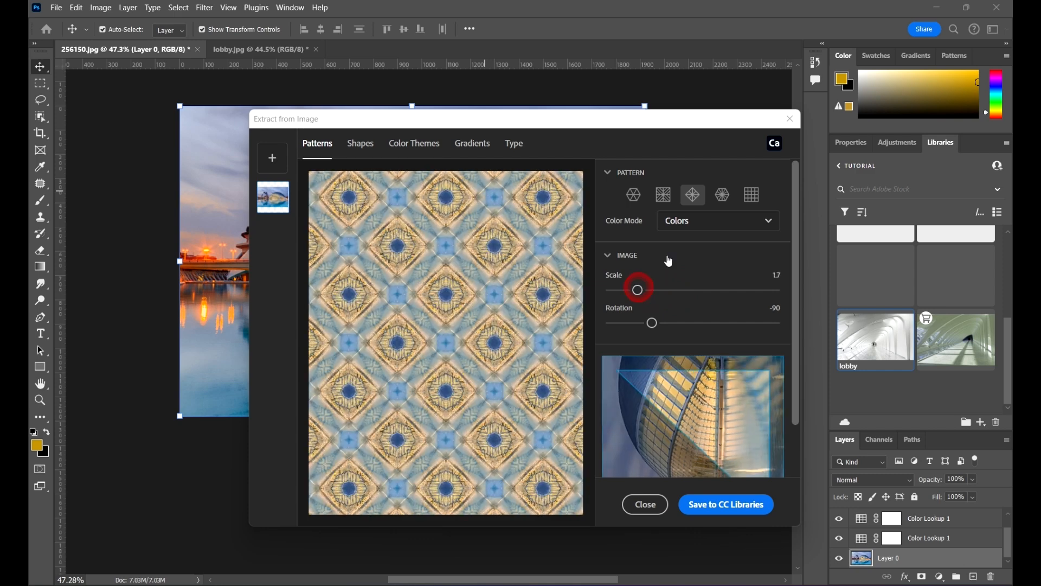
Step: Switch the pattern's color mode to Grayscale and back to Colors
{"action": "left_click", "coordinate": [676, 222]}
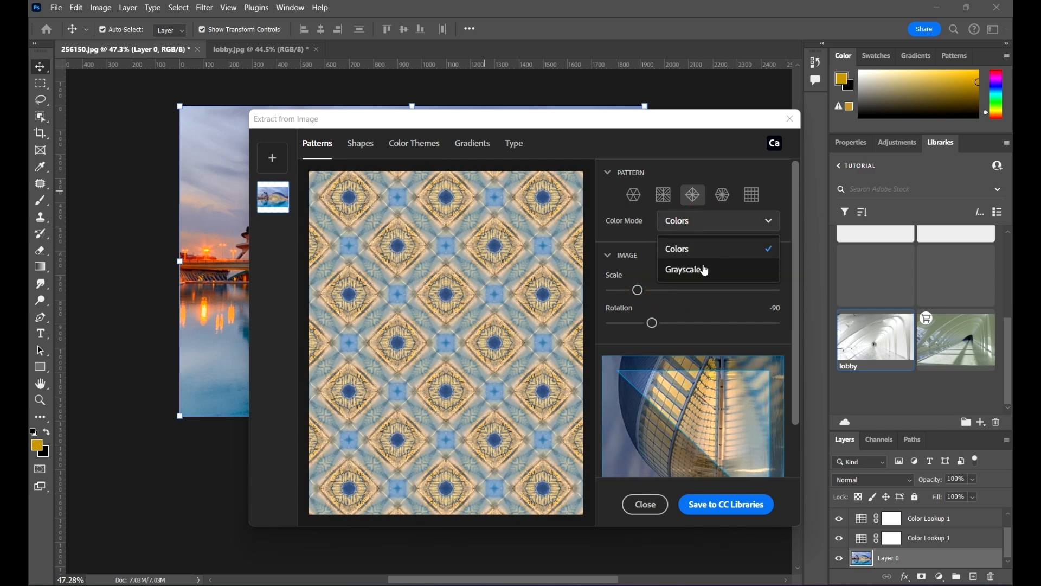
{"action": "left_click", "coordinate": [686, 271]}
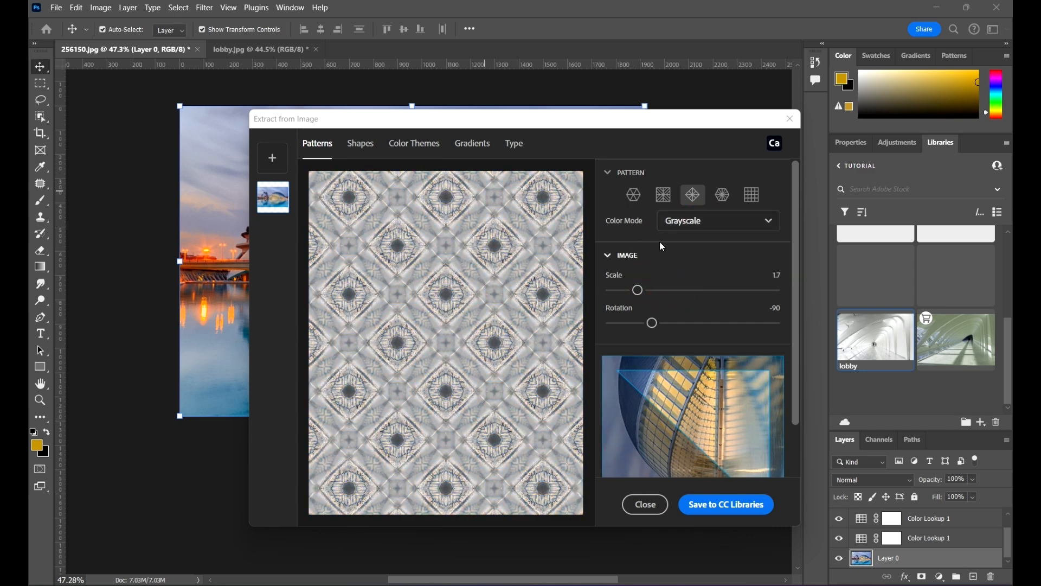
{"action": "left_click", "coordinate": [713, 226]}
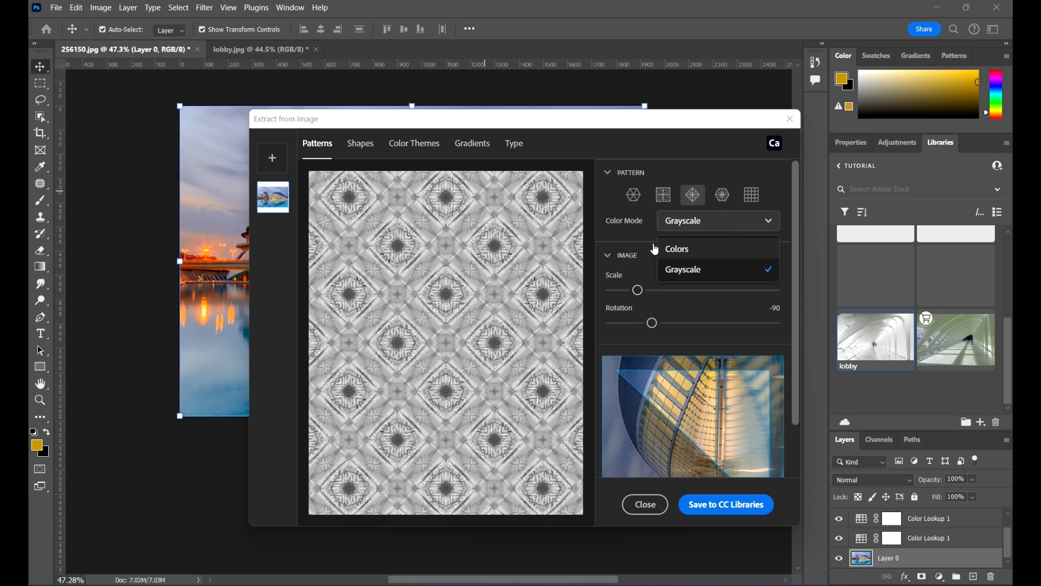
{"action": "left_click", "coordinate": [705, 249]}
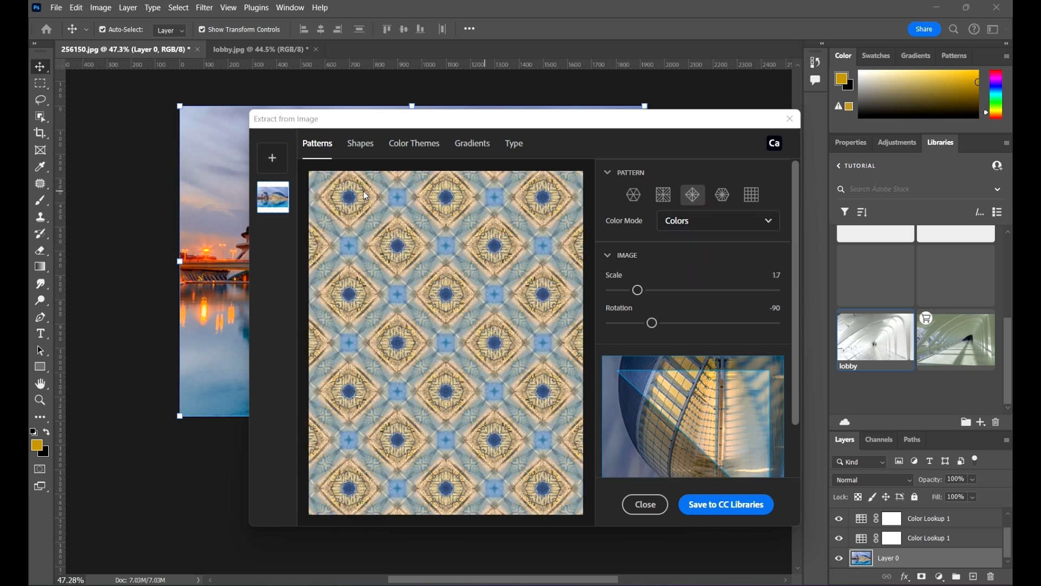
Step: Extract a shape with detail 59 and Smooth On Save enabled, and save it to CC Libraries
{"action": "left_click", "coordinate": [360, 145]}
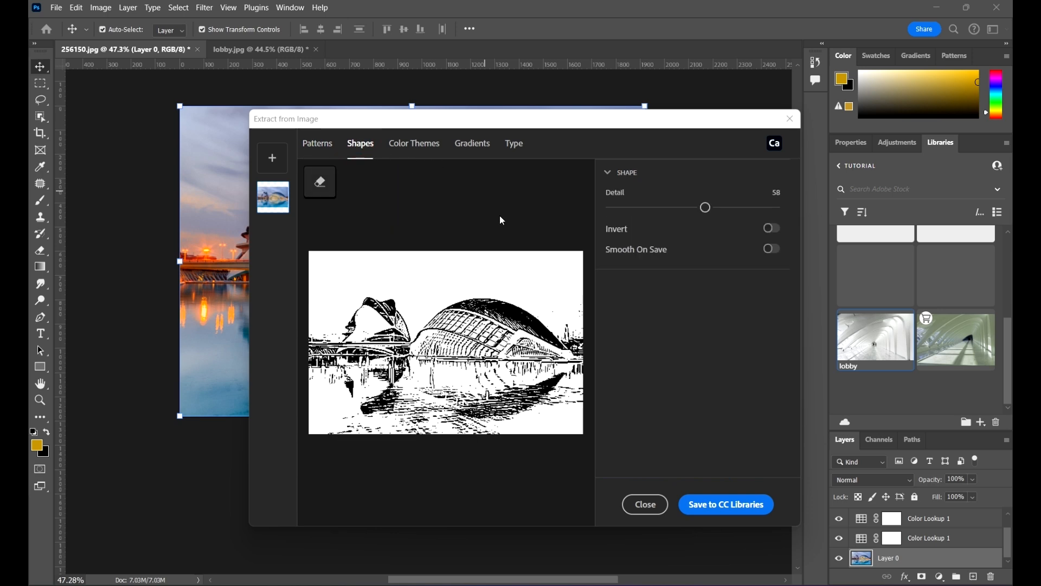
{"action": "mouse_move", "coordinate": [706, 207]}
{"action": "left_mouse_down"}
{"action": "mouse_move", "coordinate": [669, 207]}
{"action": "mouse_move", "coordinate": [755, 208]}
{"action": "mouse_move", "coordinate": [678, 215]}
{"action": "mouse_move", "coordinate": [730, 235]}
{"action": "mouse_move", "coordinate": [738, 223]}
{"action": "mouse_move", "coordinate": [713, 222]}
{"action": "left_mouse_up"}
{"action": "left_click", "coordinate": [770, 249]}
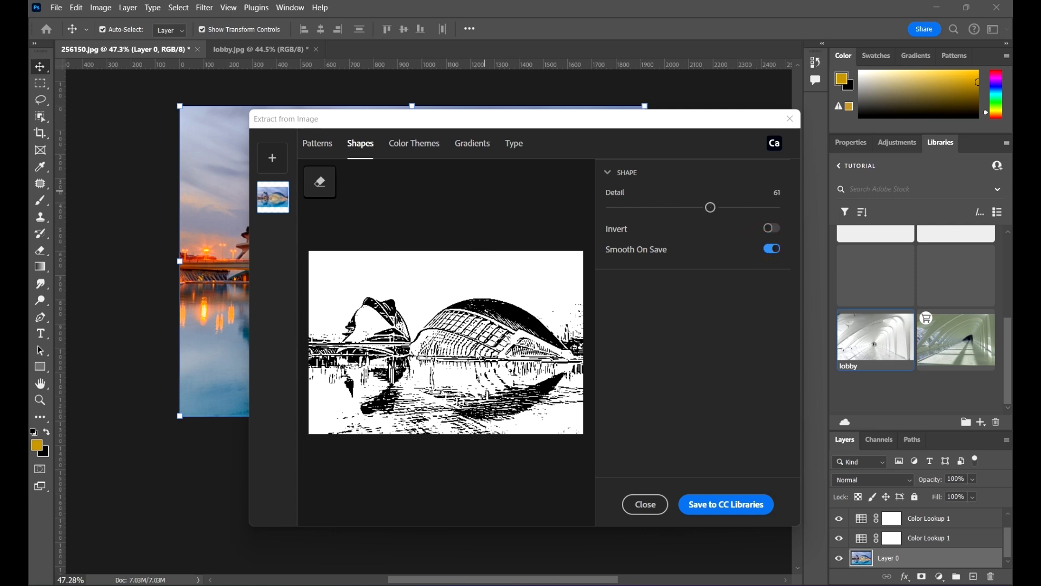
{"action": "mouse_move", "coordinate": [713, 207]}
{"action": "left_mouse_down"}
{"action": "mouse_move", "coordinate": [695, 208]}
{"action": "mouse_move", "coordinate": [706, 207]}
{"action": "left_mouse_up"}
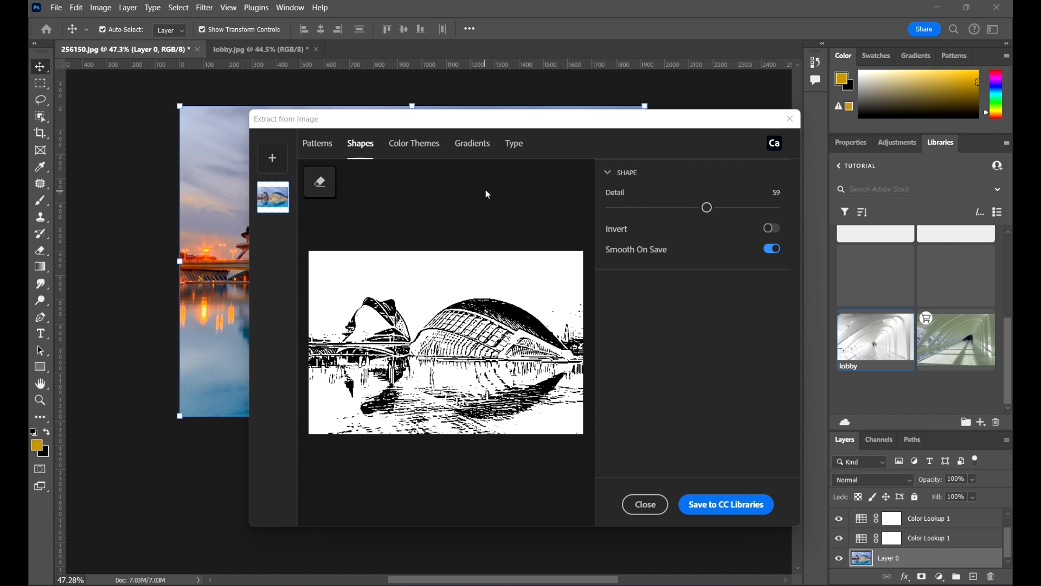
{"action": "left_click", "coordinate": [727, 503]}
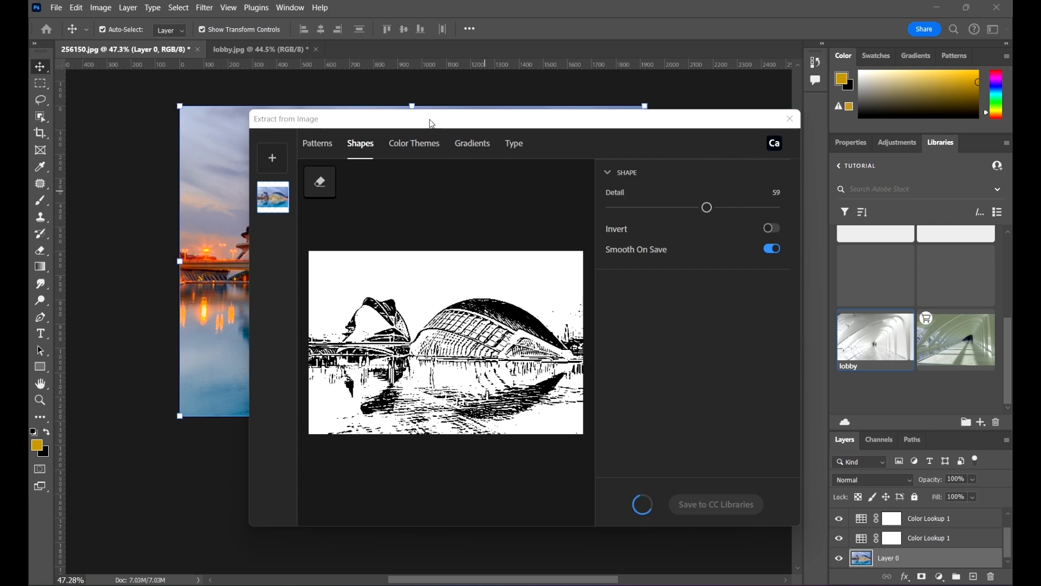
Step: Open Color Themes and preview the Bright, Muted and Deep color moods
{"action": "left_click", "coordinate": [330, 145]}
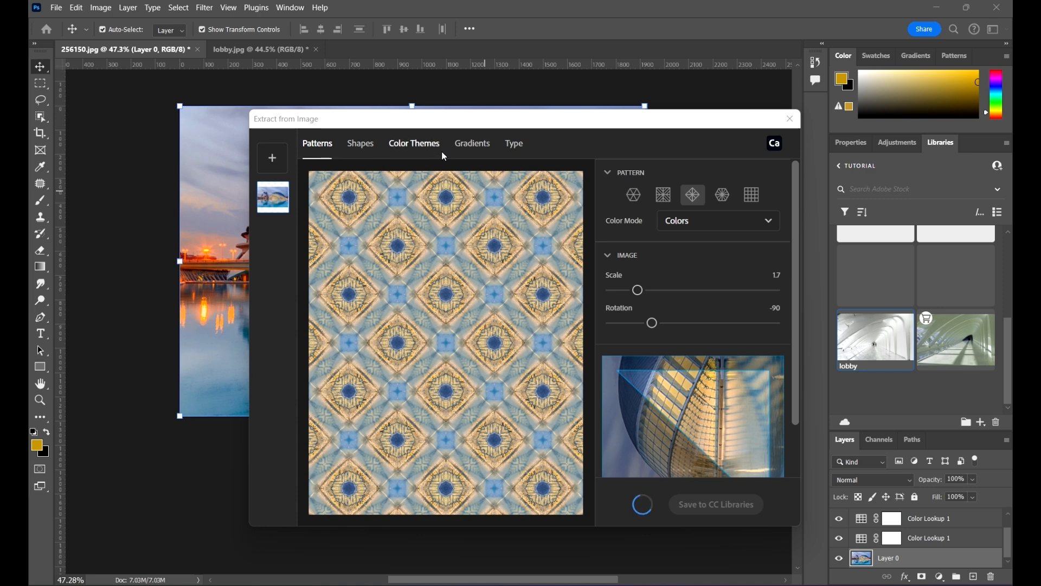
{"action": "left_click", "coordinate": [399, 146]}
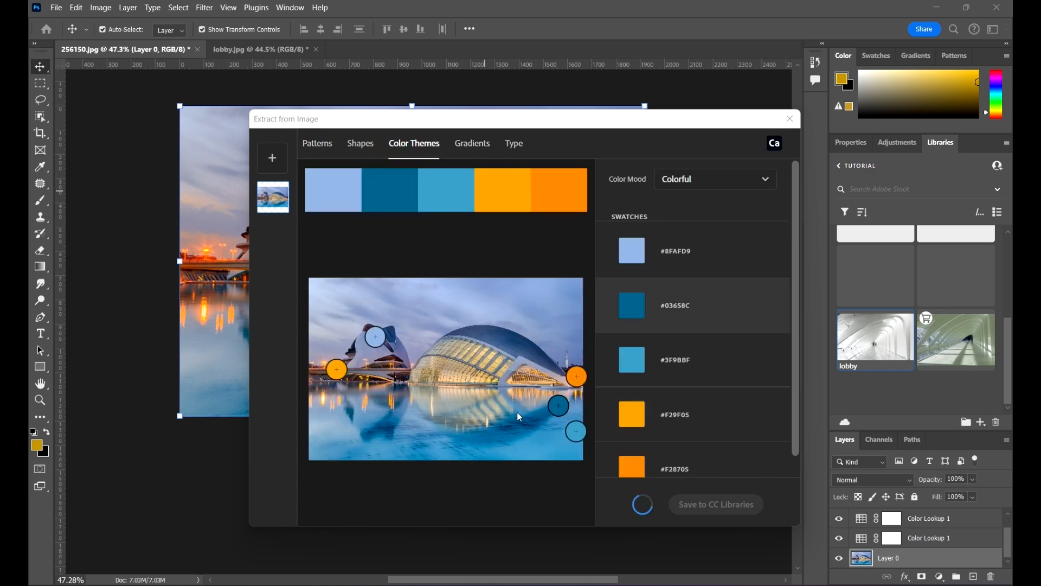
{"action": "scroll", "coordinate": [671, 418], "scroll_direction": "down", "scroll_amount": 1}
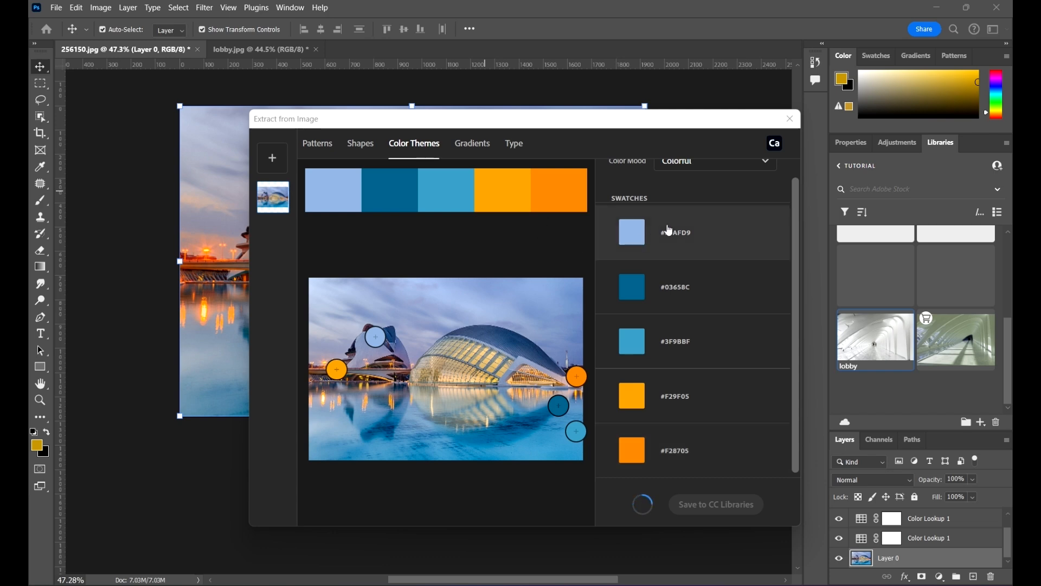
{"action": "scroll", "coordinate": [674, 228], "scroll_direction": "up", "scroll_amount": 1}
{"action": "left_click", "coordinate": [723, 187]}
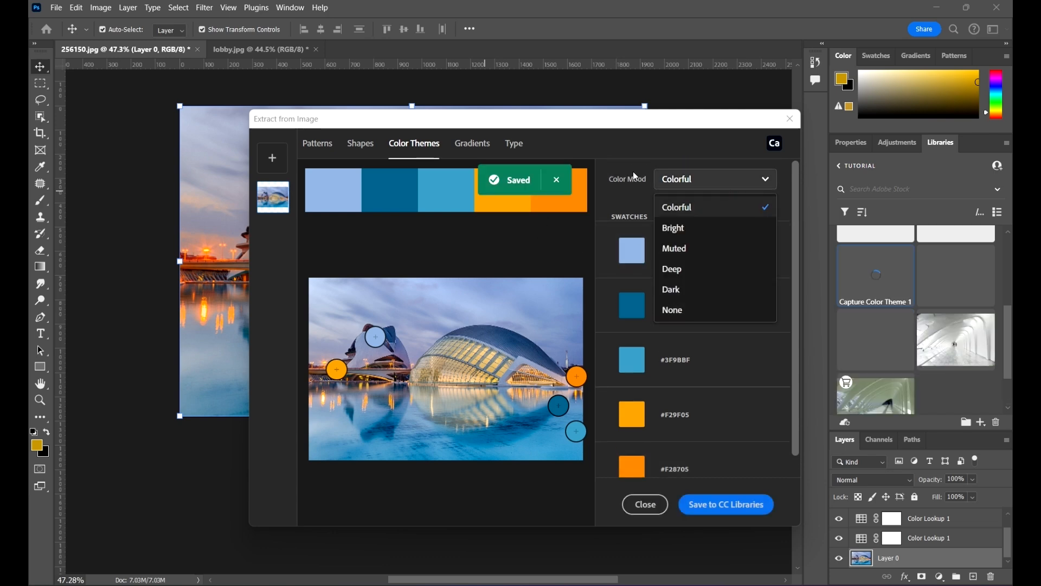
{"action": "left_click", "coordinate": [702, 230]}
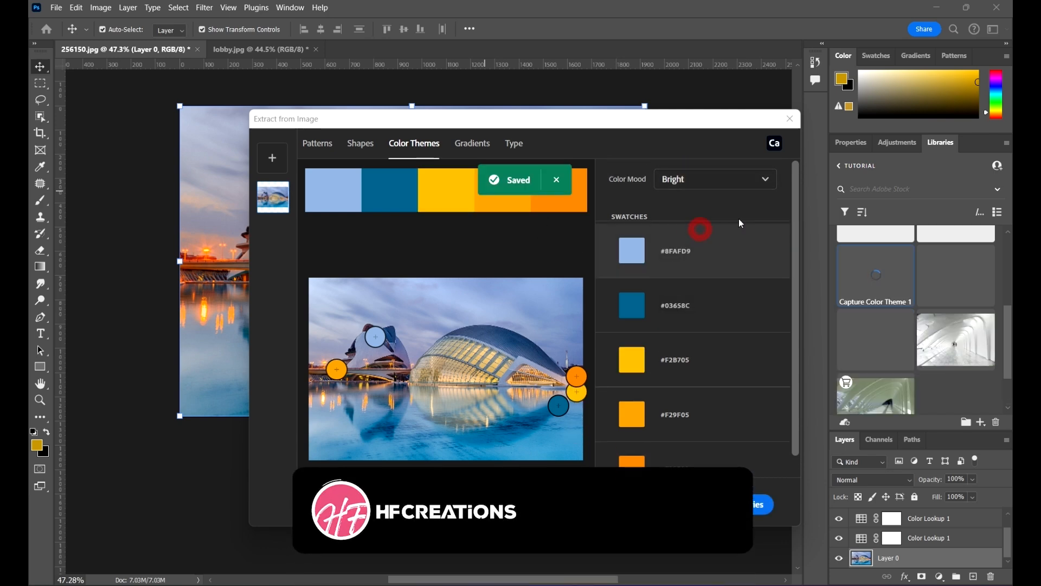
{"action": "left_click", "coordinate": [710, 179]}
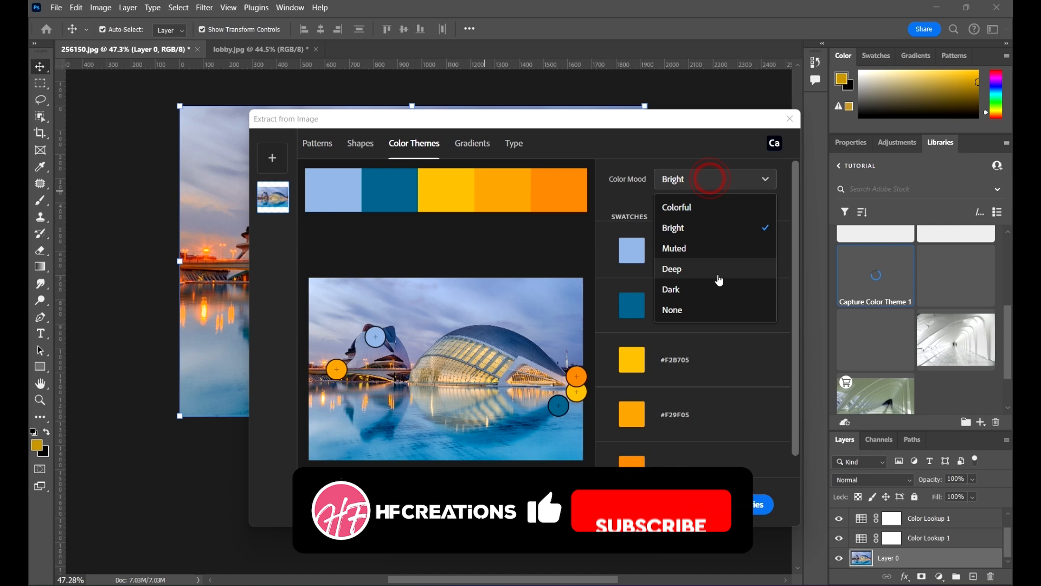
{"action": "left_click", "coordinate": [705, 250]}
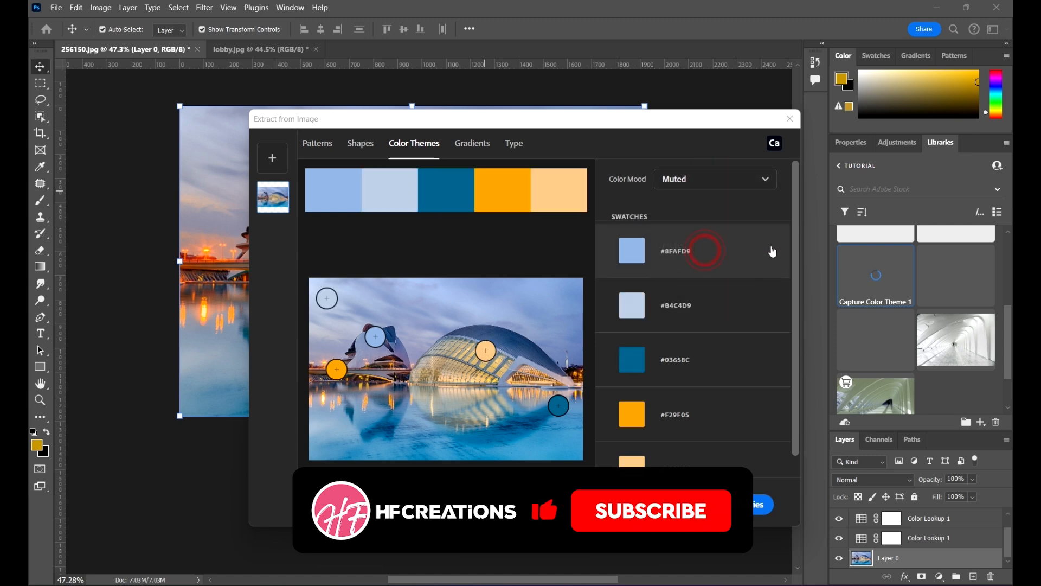
{"action": "left_click", "coordinate": [718, 185]}
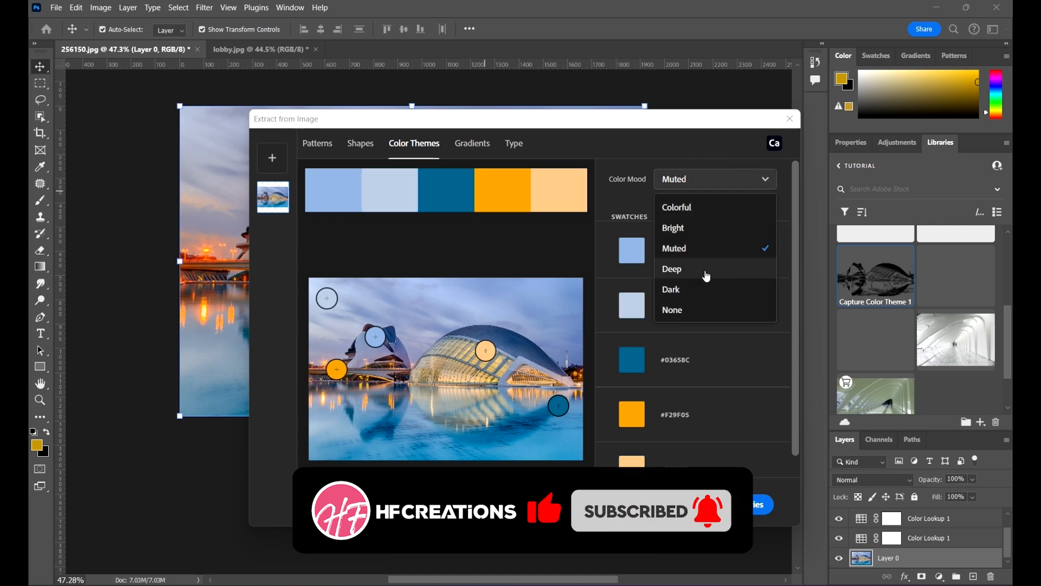
{"action": "left_click", "coordinate": [703, 270]}
Step: Set the color mood to Dark and save the color theme to CC Libraries
{"action": "left_click", "coordinate": [680, 186]}
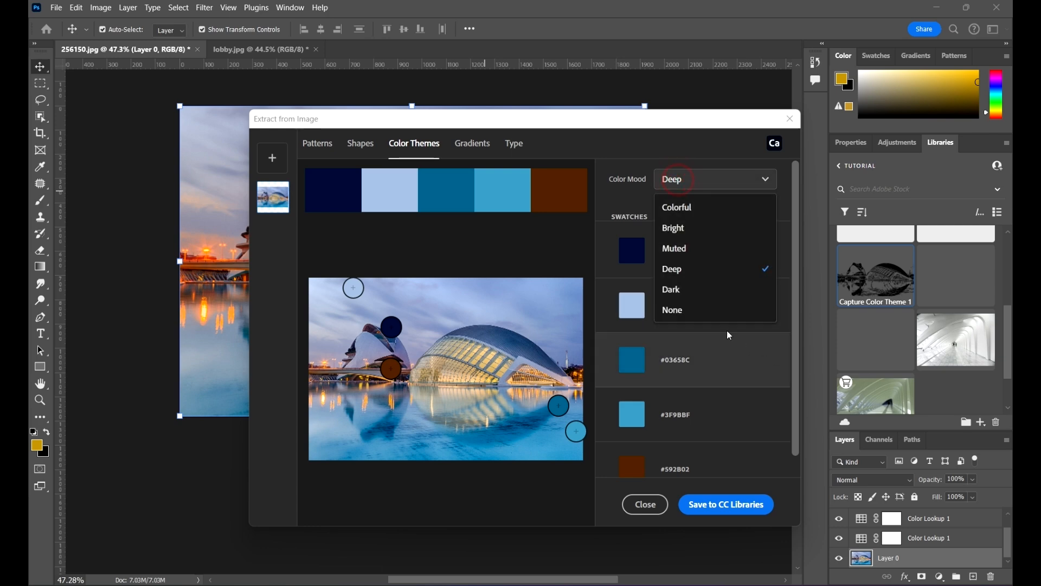
{"action": "left_click", "coordinate": [698, 290]}
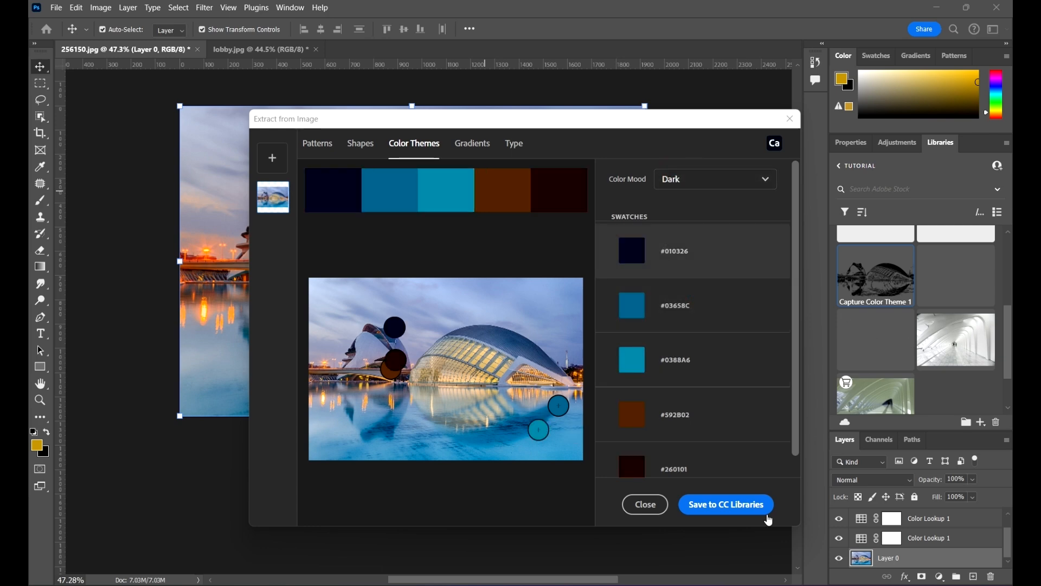
{"action": "left_click", "coordinate": [718, 508]}
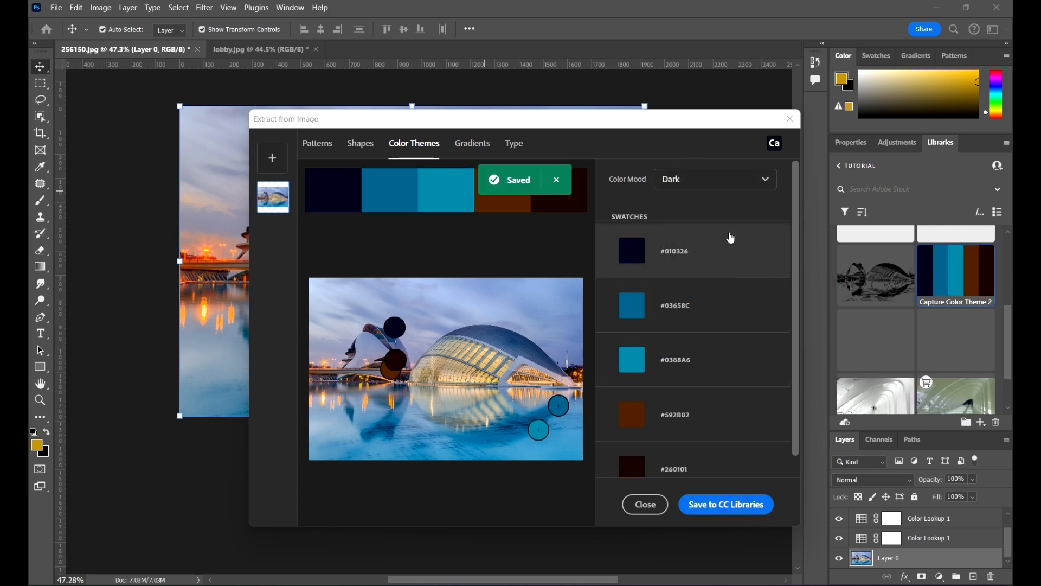
Step: Set the color mood to Deep and save that color theme to CC Libraries
{"action": "left_click", "coordinate": [721, 179]}
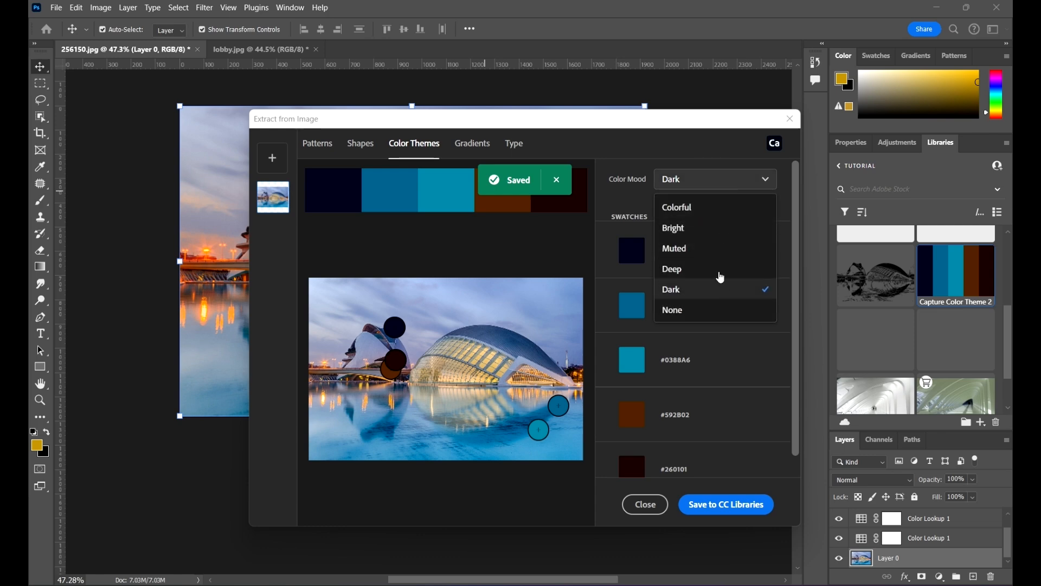
{"action": "left_click", "coordinate": [699, 280]}
{"action": "scroll", "coordinate": [693, 272], "scroll_direction": "down", "scroll_amount": 1}
{"action": "left_click", "coordinate": [744, 510]}
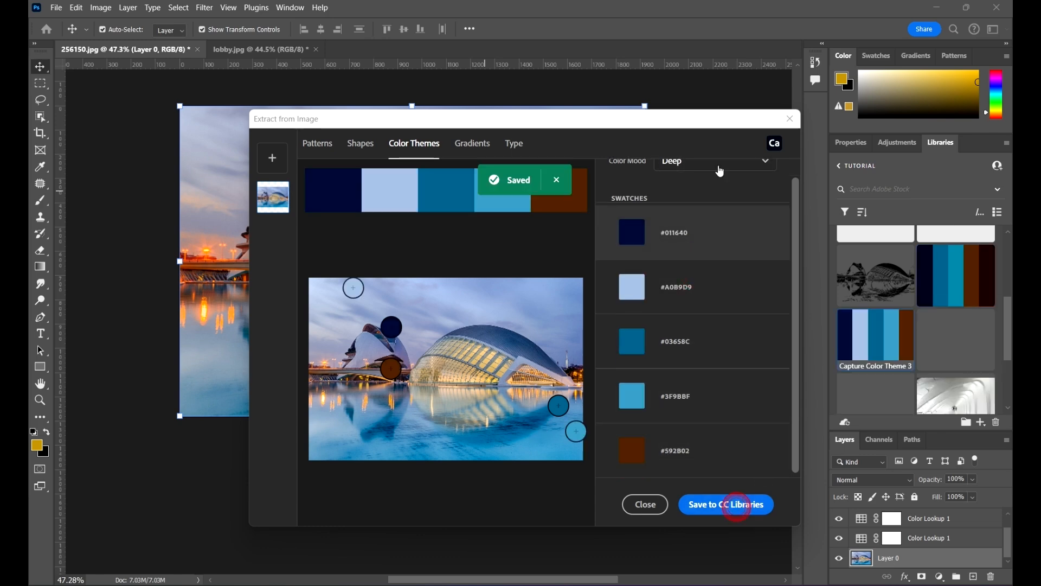
Step: Set the color mood to Bright and save that color theme to CC Libraries
{"action": "left_click", "coordinate": [693, 173]}
{"action": "left_click", "coordinate": [678, 216]}
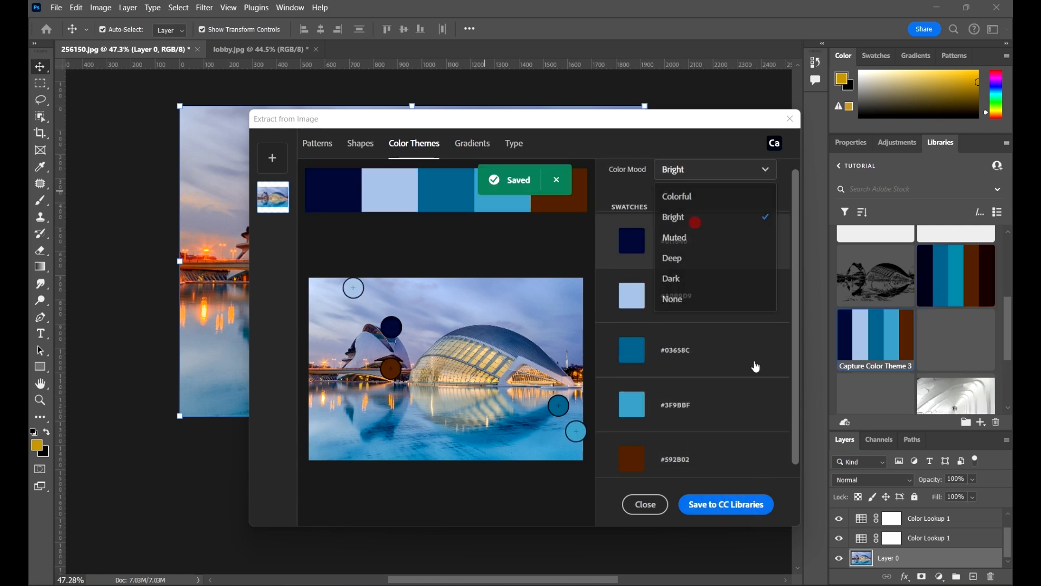
{"action": "left_click", "coordinate": [728, 503]}
Step: Set the color mood to Colorful and save that color theme to CC Libraries
{"action": "left_click", "coordinate": [673, 160]}
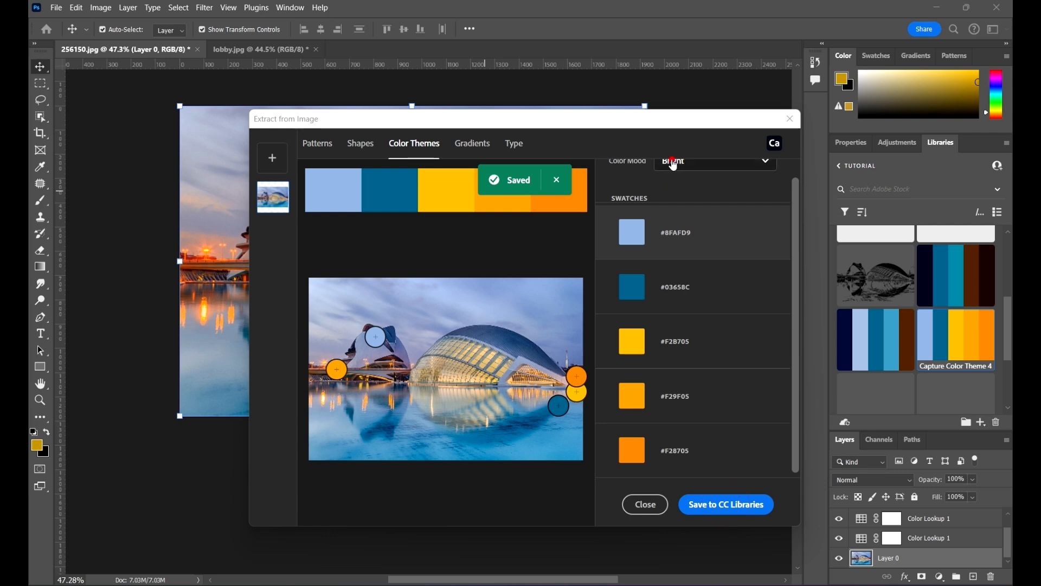
{"action": "left_click", "coordinate": [697, 195]}
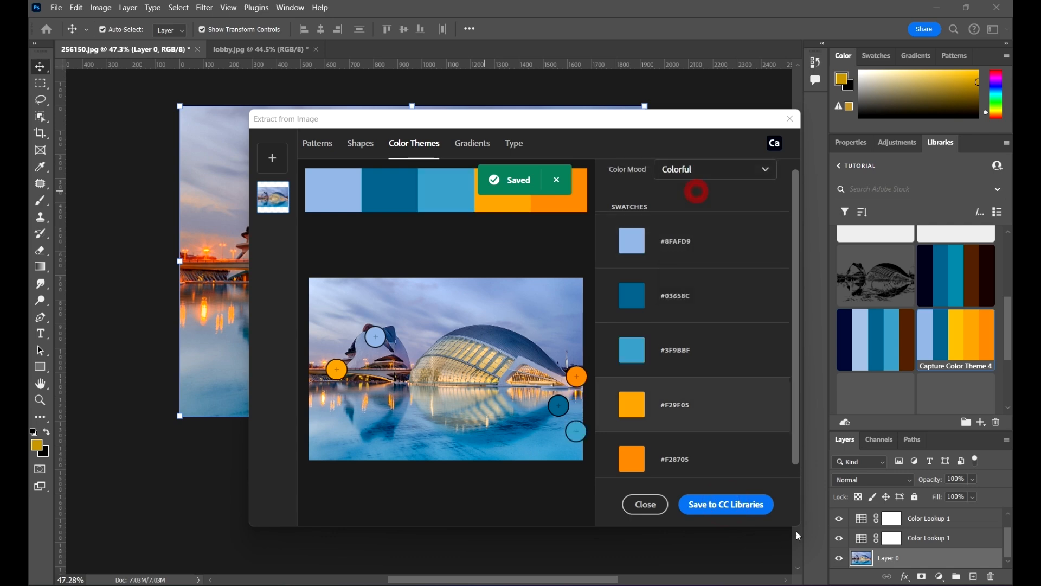
{"action": "left_click", "coordinate": [739, 516]}
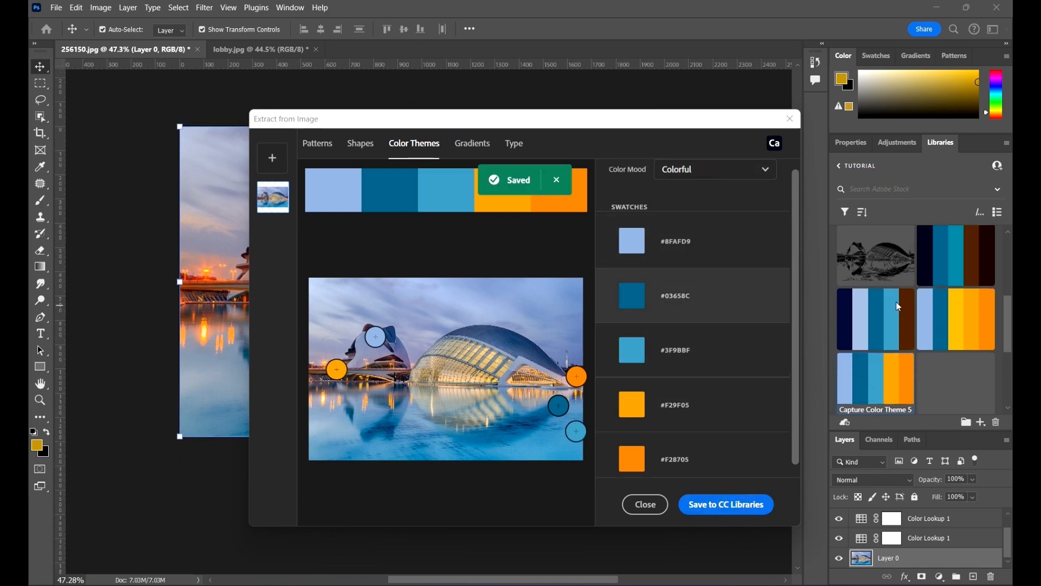
Step: Open Gradients and save the three-stop gradient to CC Libraries
{"action": "scroll", "coordinate": [890, 302], "scroll_direction": "up", "scroll_amount": 3}
{"action": "scroll", "coordinate": [238, 300], "scroll_direction": "down", "scroll_amount": 4}
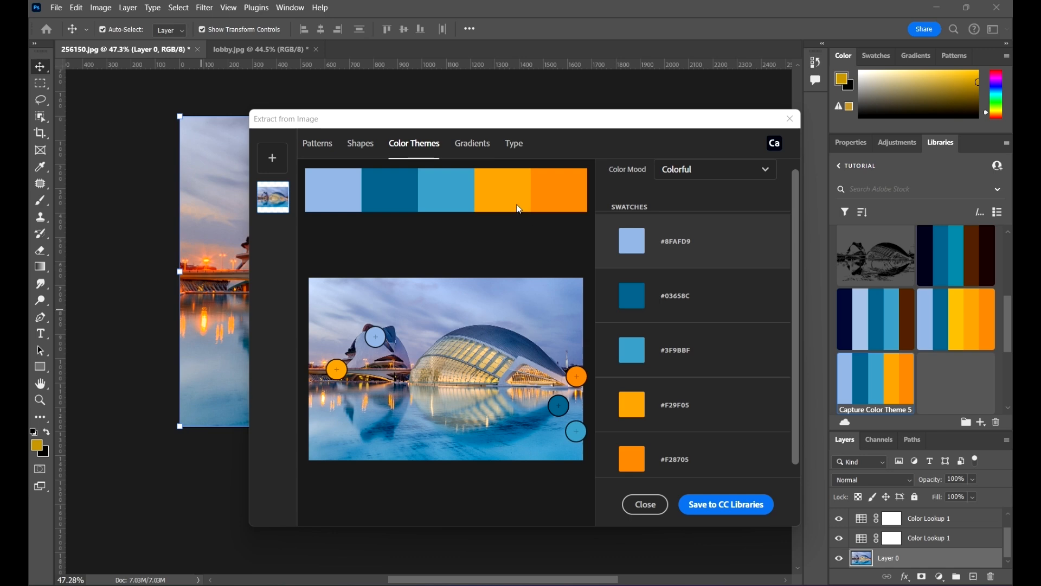
{"action": "left_click", "coordinate": [473, 145]}
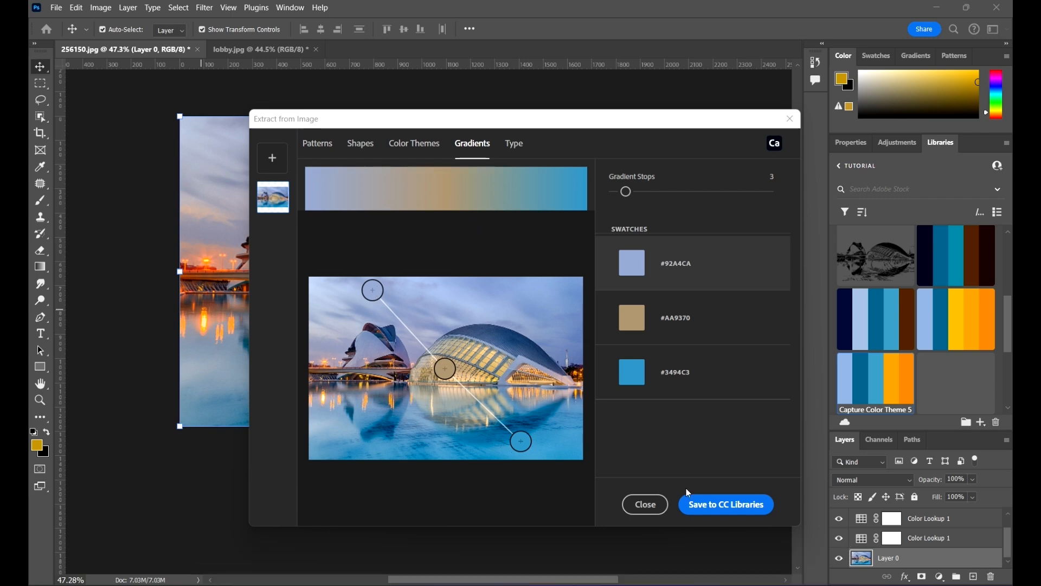
{"action": "left_click", "coordinate": [728, 506]}
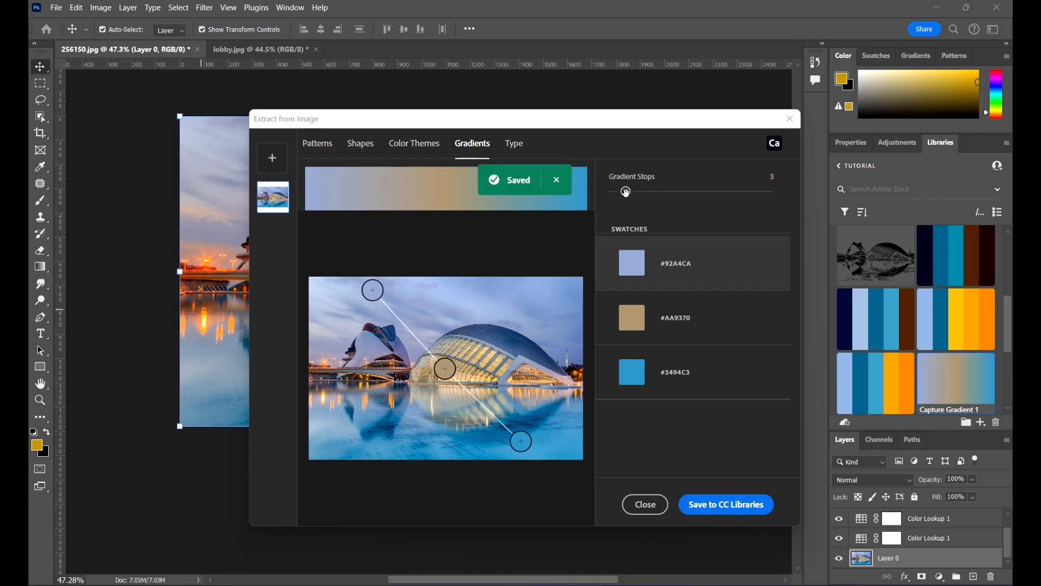
Step: Set the gradient stops to 7 and save the gradient to CC Libraries
{"action": "left_click_drag", "start_coordinate": [625, 192], "coordinate": [674, 193]}
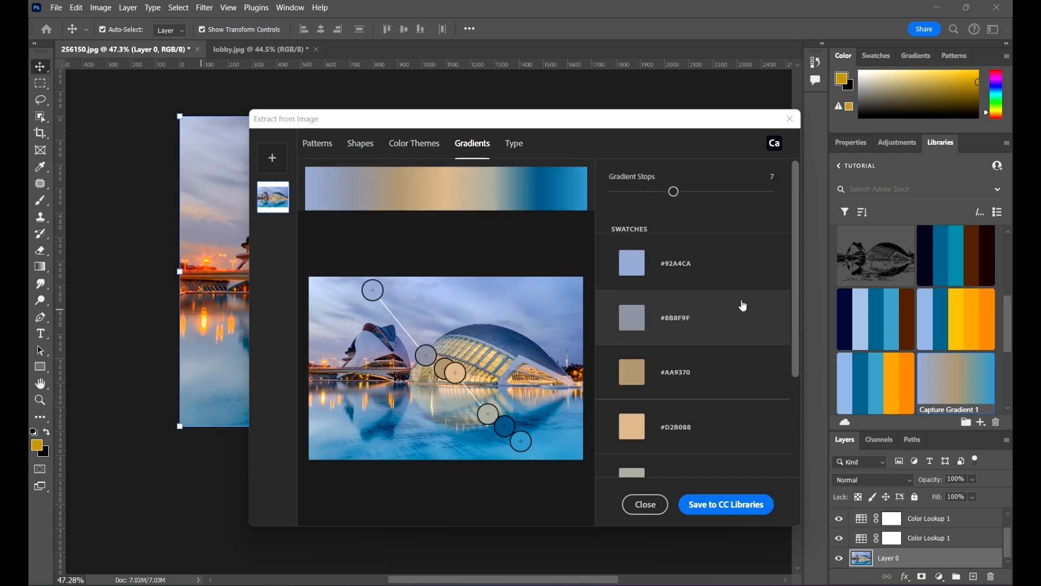
{"action": "scroll", "coordinate": [742, 304], "scroll_direction": "down", "scroll_amount": 3}
{"action": "left_click", "coordinate": [727, 504]}
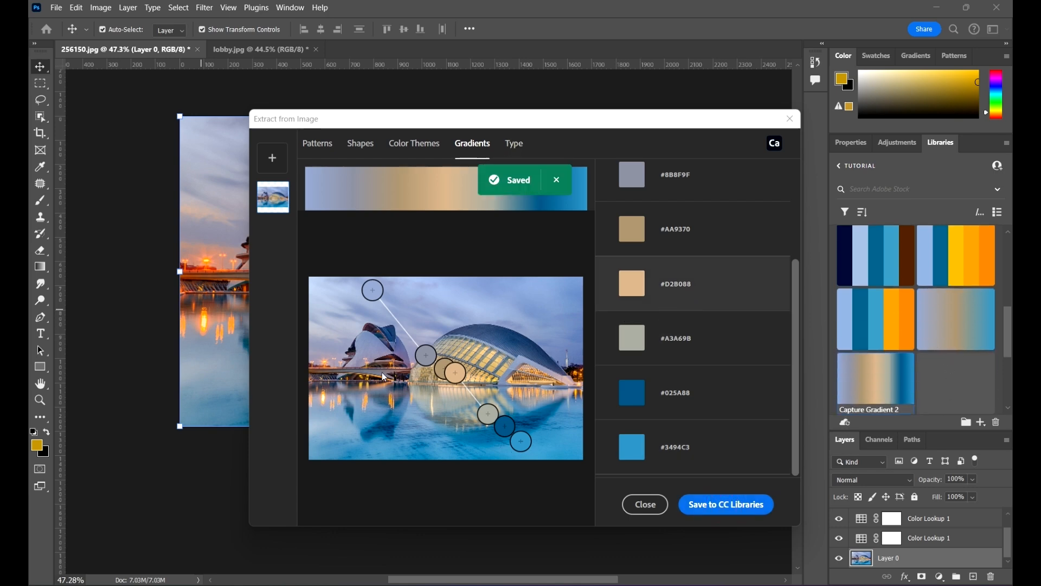
Step: Browse the Type, Gradients and Shapes tabs of the extraction dialog
{"action": "left_click", "coordinate": [514, 143]}
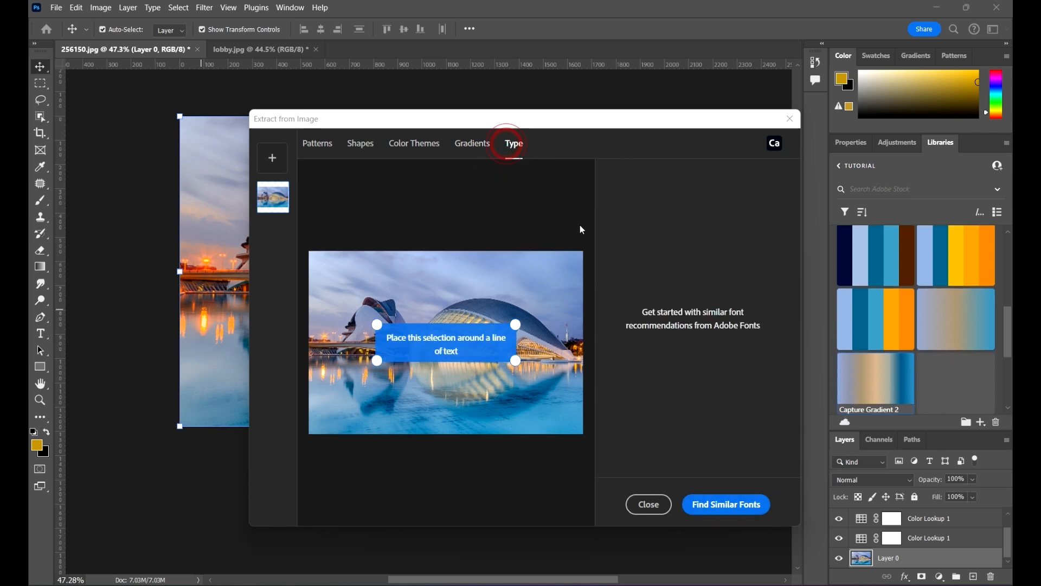
{"action": "left_click", "coordinate": [472, 144]}
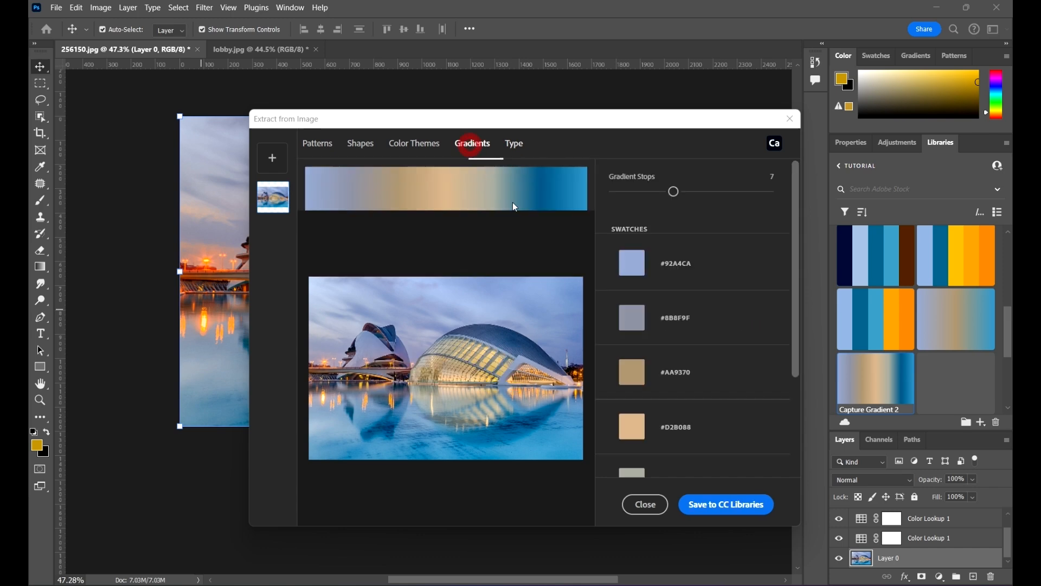
{"action": "left_click", "coordinate": [419, 151]}
{"action": "left_click", "coordinate": [360, 146]}
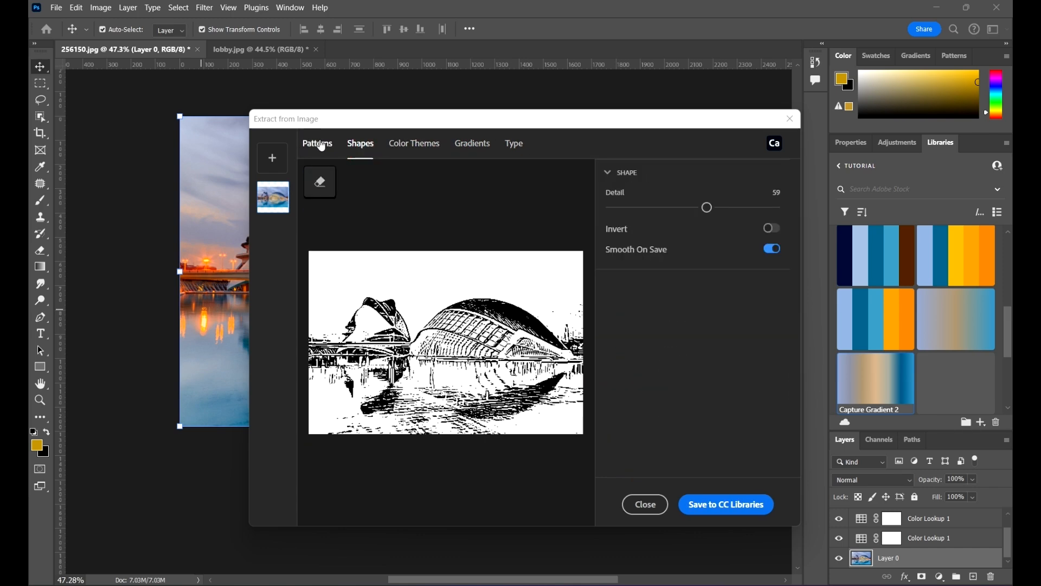
Step: Open the Patterns tab, set the pattern scale to 1.4 and save the pattern to CC Libraries
{"action": "left_click", "coordinate": [317, 146]}
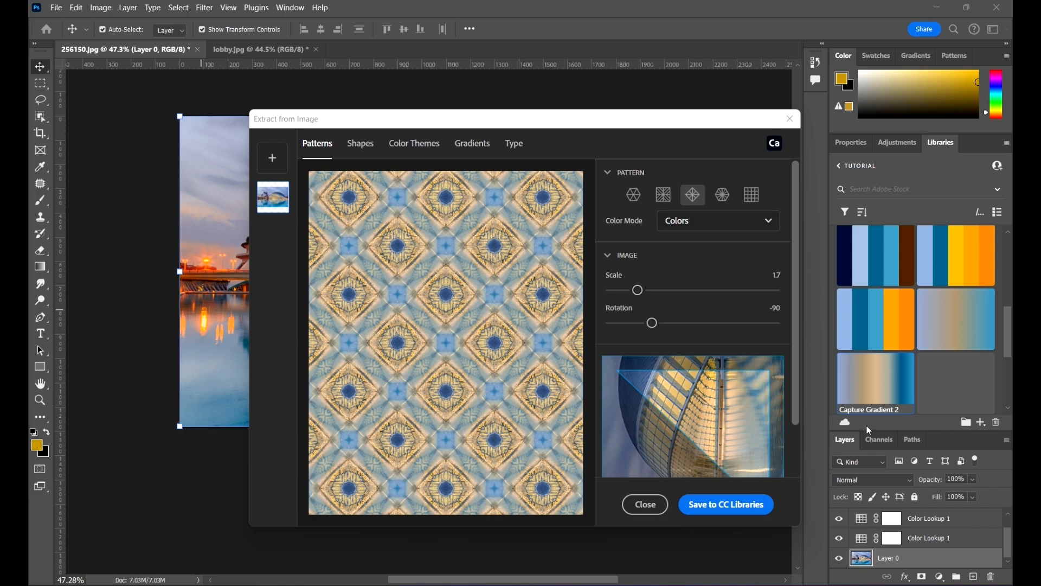
{"action": "left_click", "coordinate": [1007, 321]}
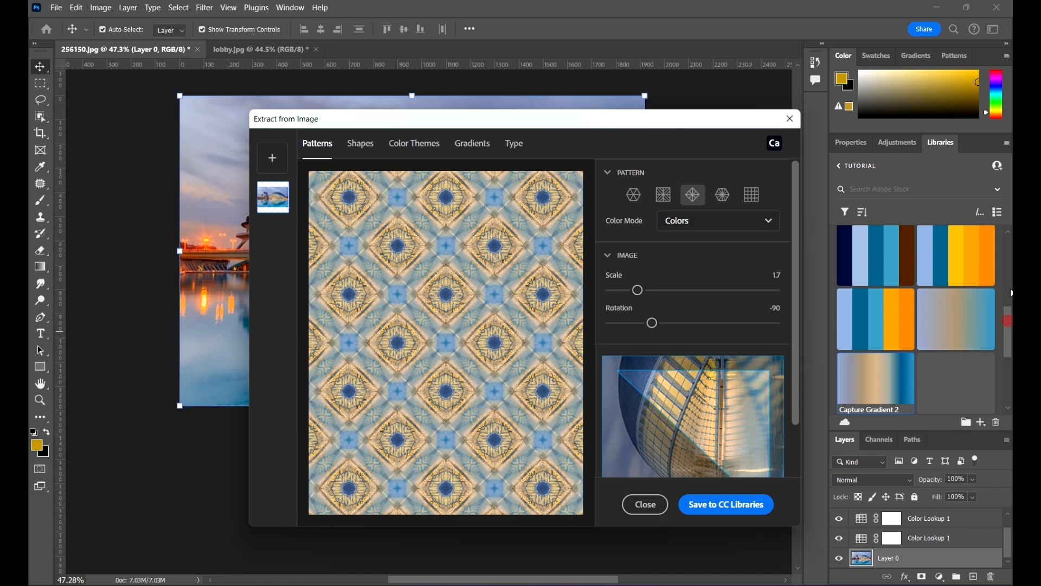
{"action": "left_click", "coordinate": [648, 292]}
{"action": "left_click", "coordinate": [631, 291]}
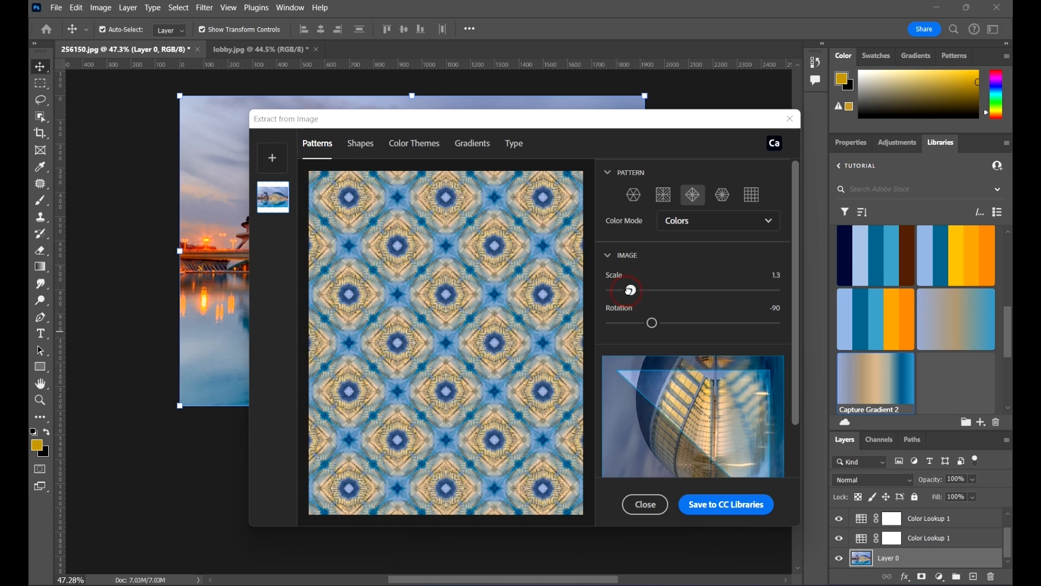
{"action": "left_click", "coordinate": [730, 507]}
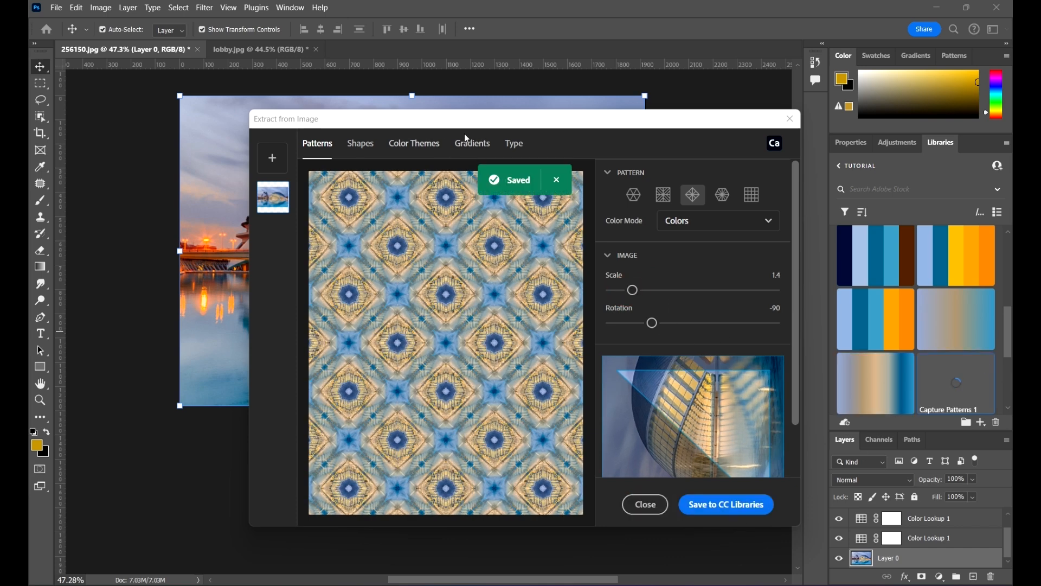
Step: Close the extraction dialog and scroll through the saved assets in the library panel
{"action": "left_click", "coordinate": [785, 125]}
{"action": "scroll", "coordinate": [965, 370], "scroll_direction": "up", "scroll_amount": 2}
{"action": "scroll", "coordinate": [965, 370], "scroll_direction": "up", "scroll_amount": 3}
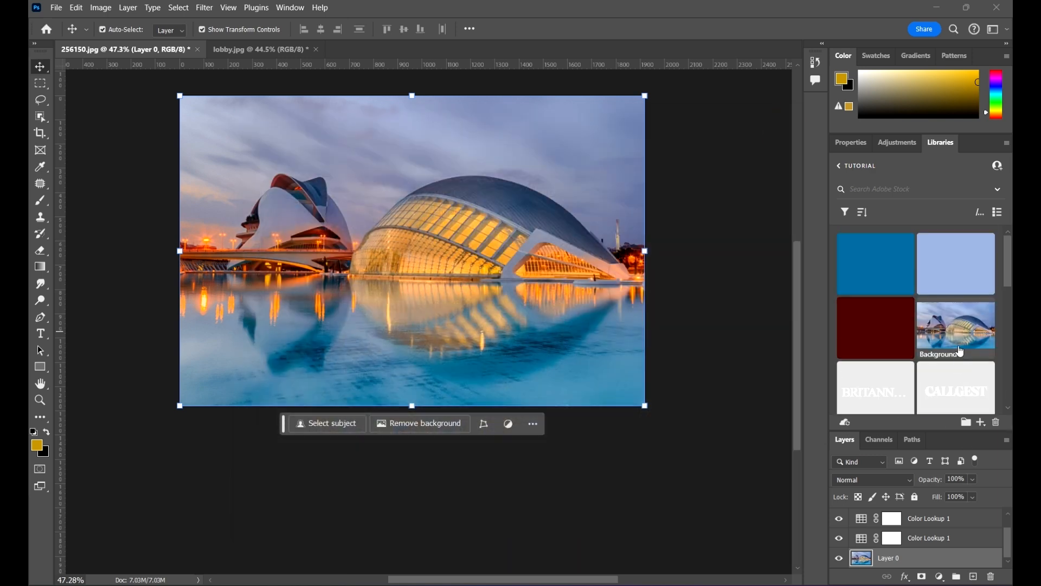
{"action": "scroll", "coordinate": [954, 317], "scroll_direction": "down", "scroll_amount": 6}
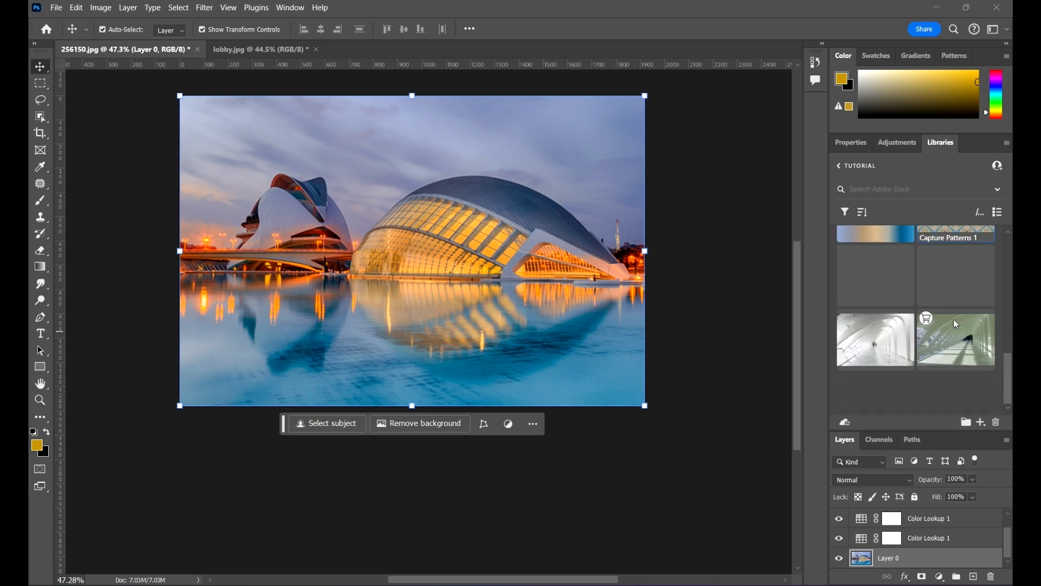
{"action": "scroll", "coordinate": [743, 293], "scroll_direction": "up", "scroll_amount": 3}
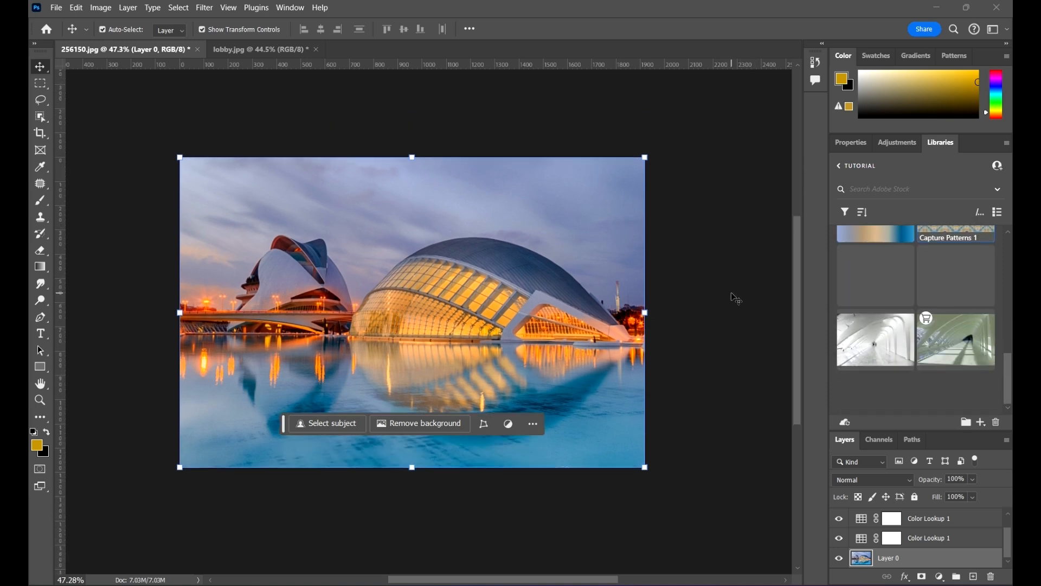
{"action": "scroll", "coordinate": [736, 298], "scroll_direction": "up", "scroll_amount": 2}
{"action": "scroll", "coordinate": [736, 298], "scroll_direction": "down", "scroll_amount": 2}
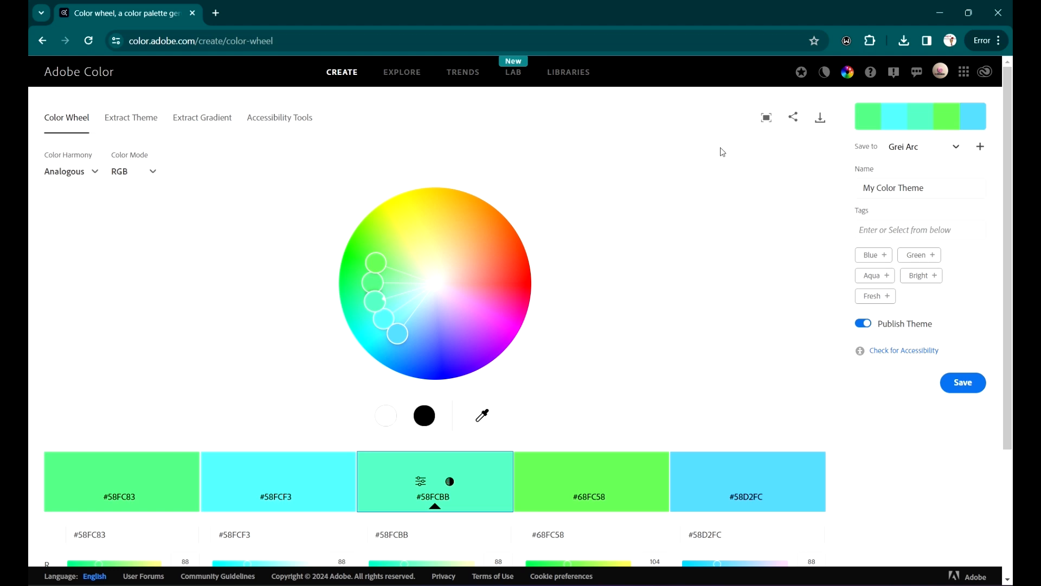
Step: Switch to Adobe Color in the browser and scroll through the Color Wheel page
{"action": "scroll", "coordinate": [547, 210], "scroll_direction": "down", "scroll_amount": 3}
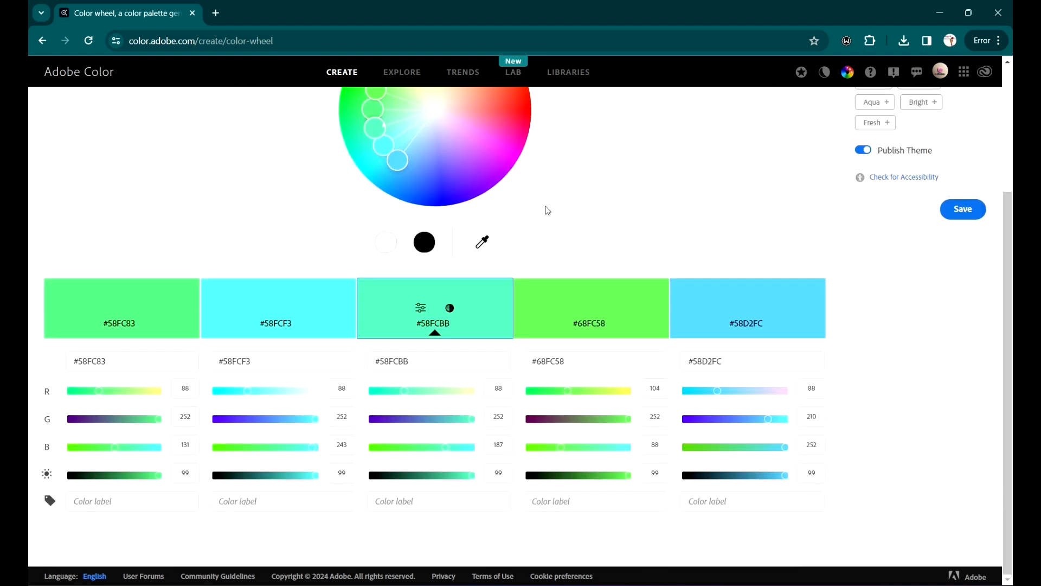
{"action": "scroll", "coordinate": [571, 242], "scroll_direction": "up", "scroll_amount": 3}
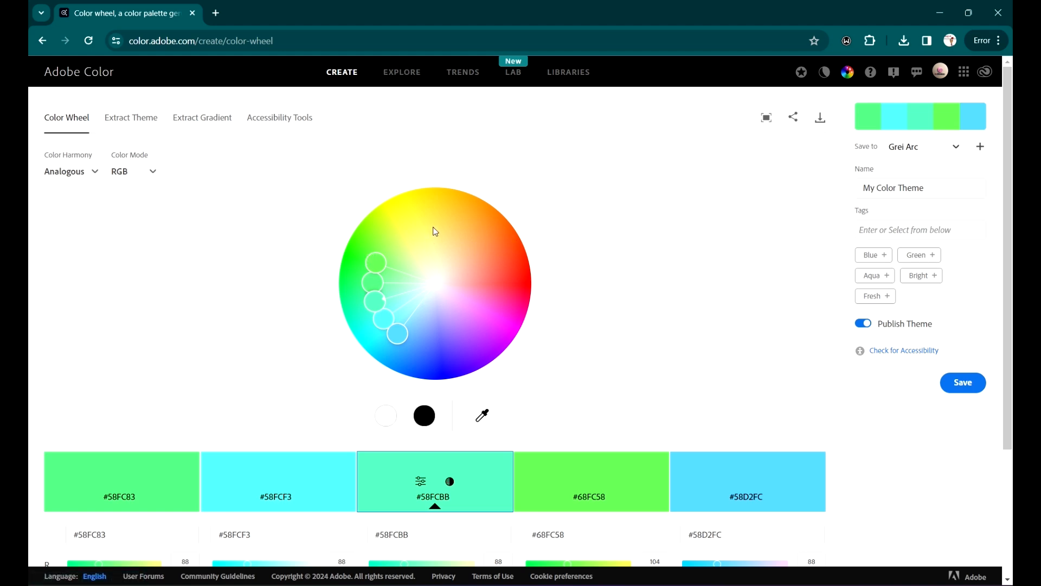
{"action": "scroll", "coordinate": [434, 231], "scroll_direction": "down", "scroll_amount": 3}
{"action": "scroll", "coordinate": [482, 171], "scroll_direction": "up", "scroll_amount": 3}
{"action": "scroll", "coordinate": [471, 280], "scroll_direction": "down", "scroll_amount": 2}
{"action": "scroll", "coordinate": [447, 198], "scroll_direction": "up", "scroll_amount": 2}
Step: Open the Trends page and browse the Fashion, Graphic Design, Illustration, UI/UX and Architecture palettes
{"action": "left_click", "coordinate": [473, 82]}
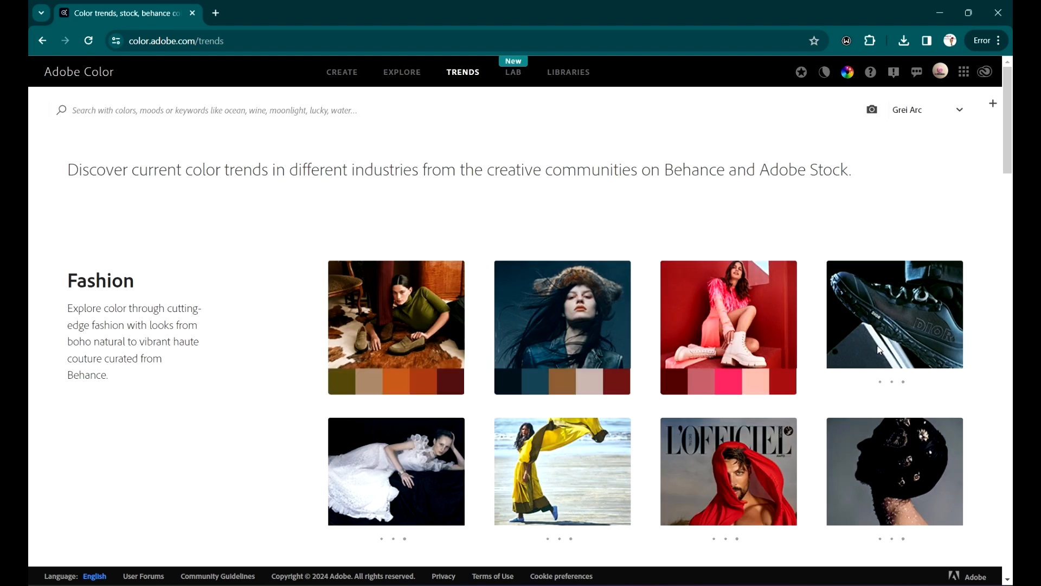
{"action": "scroll", "coordinate": [758, 312], "scroll_direction": "down", "scroll_amount": 8}
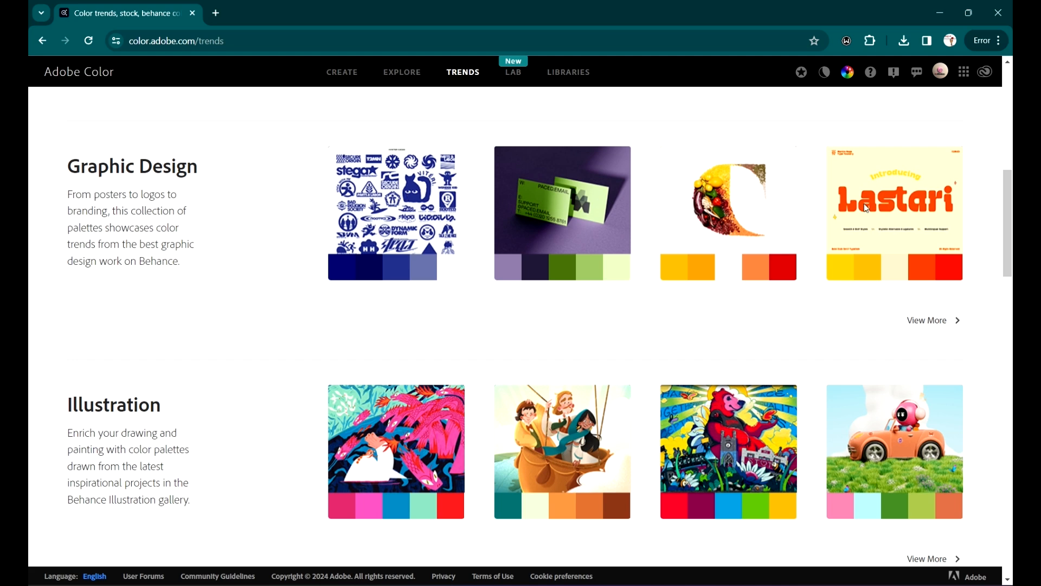
{"action": "scroll", "coordinate": [412, 176], "scroll_direction": "up", "scroll_amount": 10}
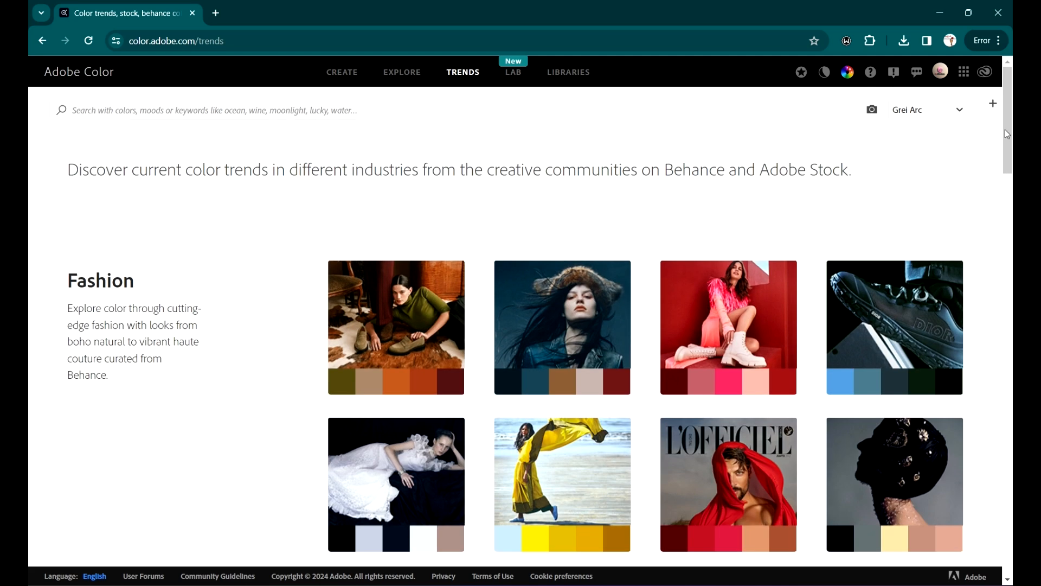
{"action": "scroll", "coordinate": [1007, 133], "scroll_direction": "down", "scroll_amount": 15}
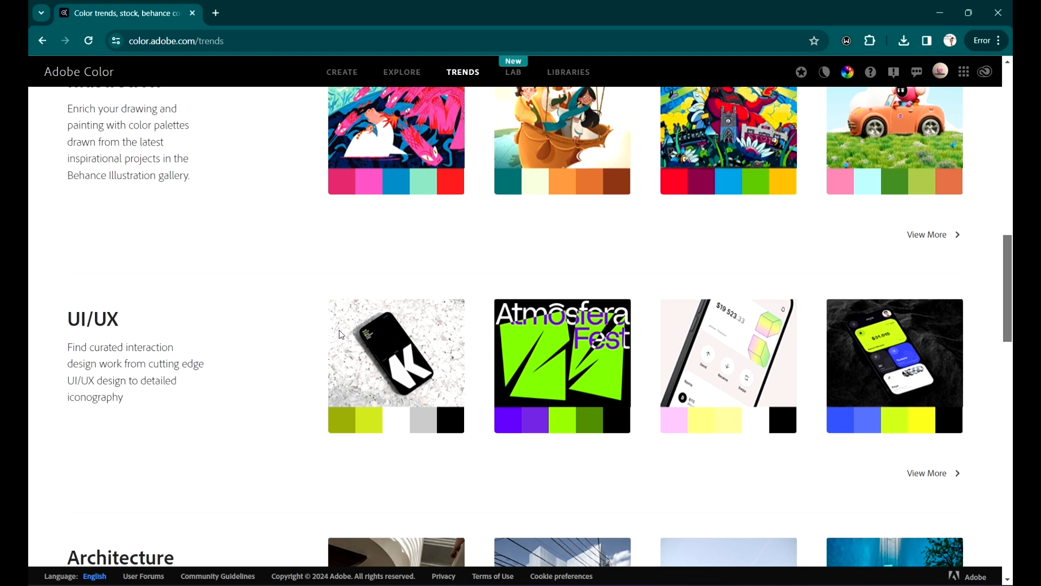
{"action": "scroll", "coordinate": [341, 334], "scroll_direction": "down", "scroll_amount": 2}
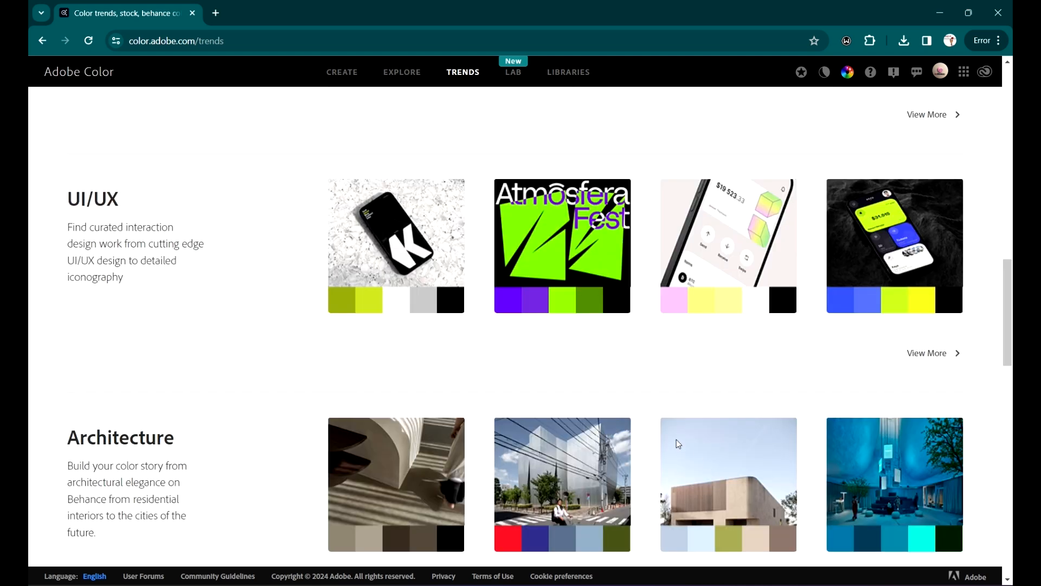
{"action": "scroll", "coordinate": [678, 444], "scroll_direction": "up", "scroll_amount": 1}
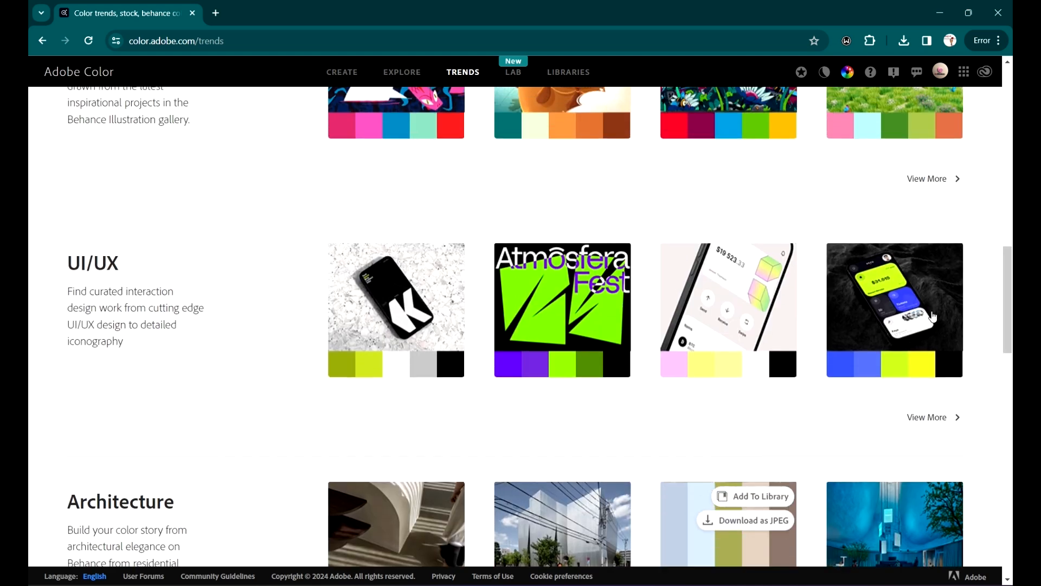
{"action": "scroll", "coordinate": [933, 316], "scroll_direction": "down", "scroll_amount": 4}
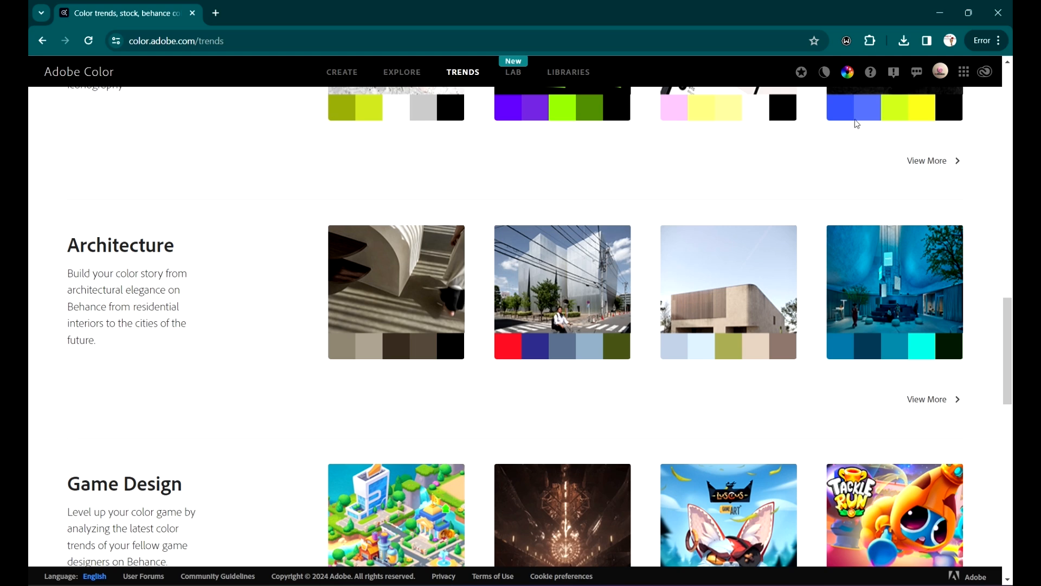
{"action": "scroll", "coordinate": [857, 124], "scroll_direction": "up", "scroll_amount": 2}
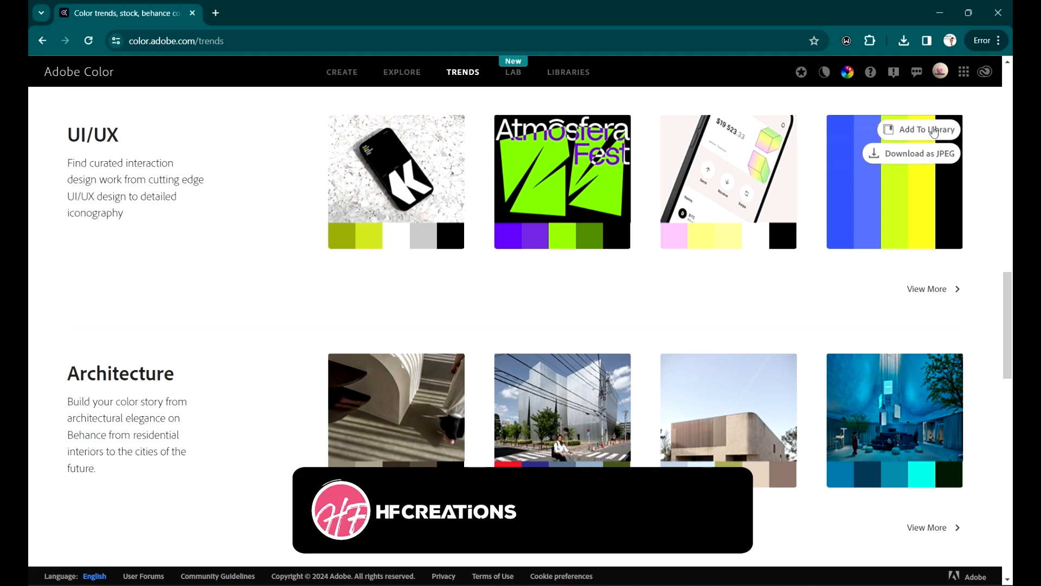
Step: Return to Create and set the save-to library to Tutorial
{"action": "left_click", "coordinate": [346, 73]}
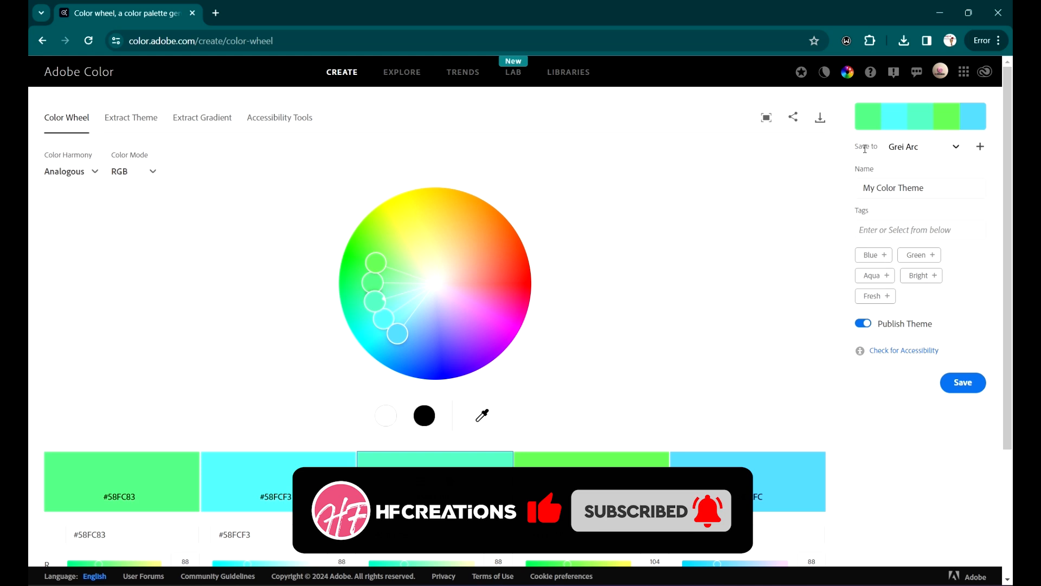
{"action": "left_click", "coordinate": [958, 146]}
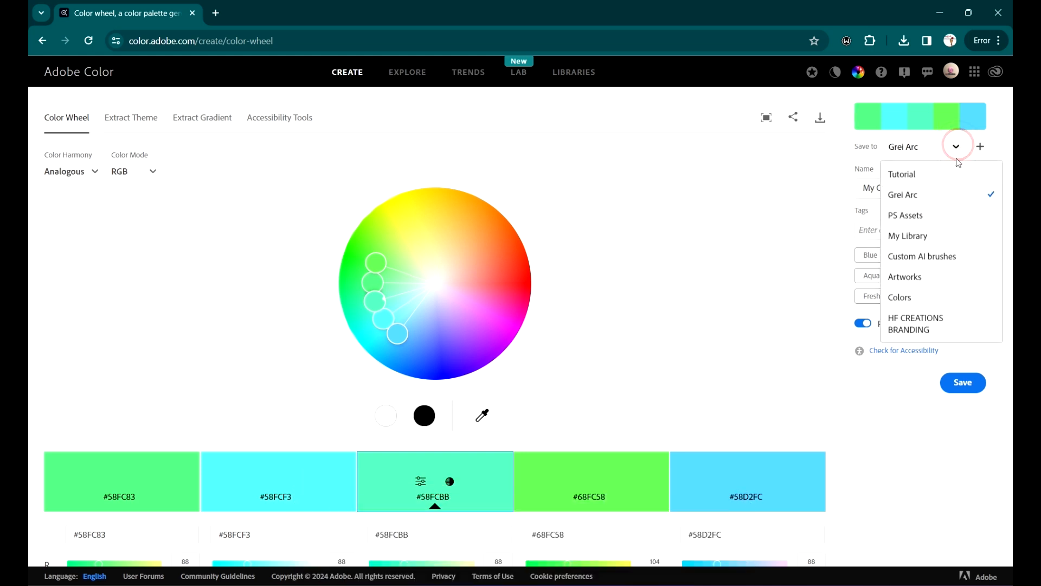
{"action": "left_click", "coordinate": [925, 174]}
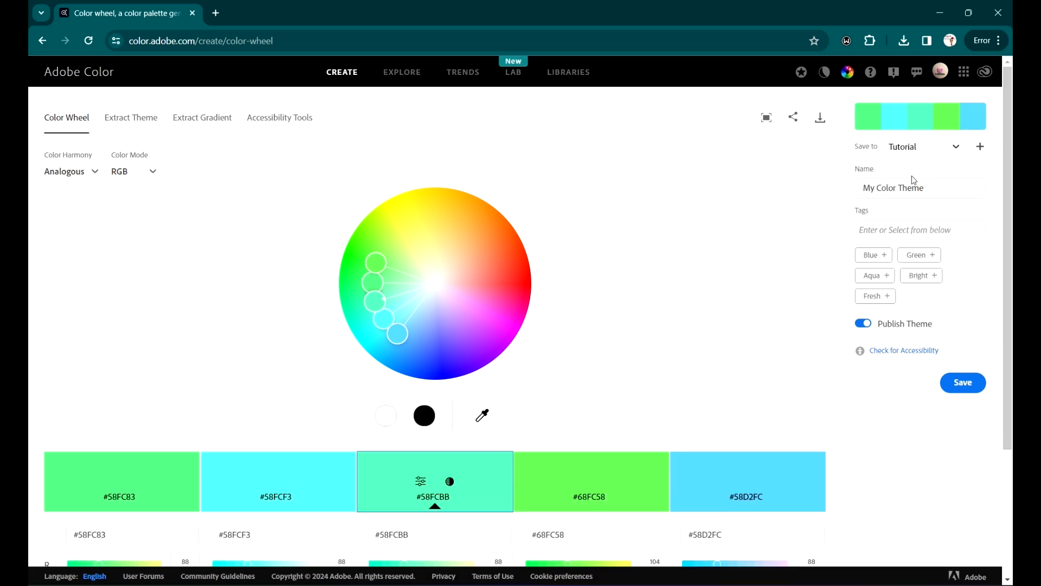
Step: Open Trends and add the third Illustration palette to the library
{"action": "left_click", "coordinate": [462, 79]}
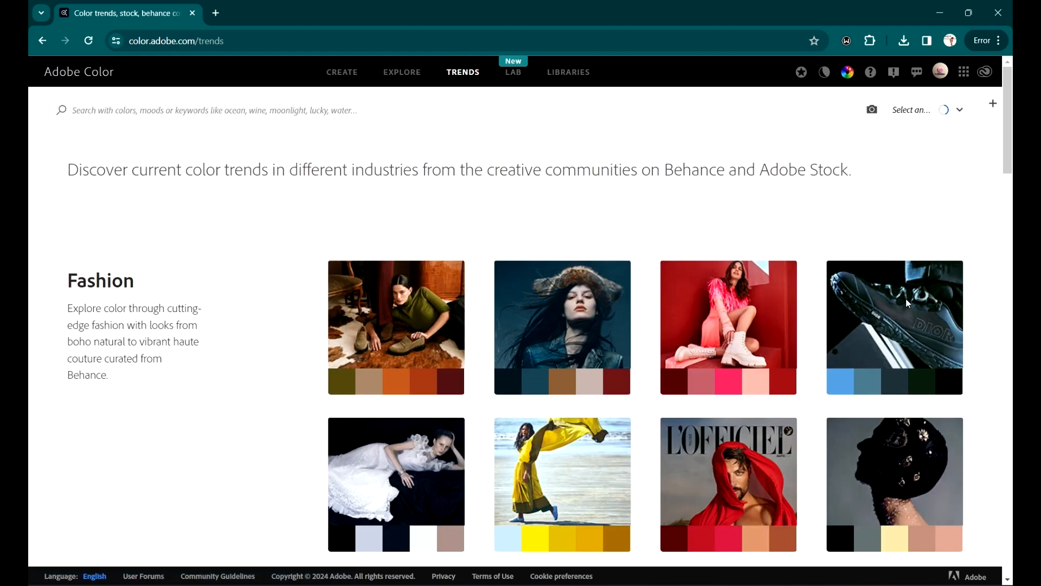
{"action": "scroll", "coordinate": [922, 352], "scroll_direction": "down", "scroll_amount": 4}
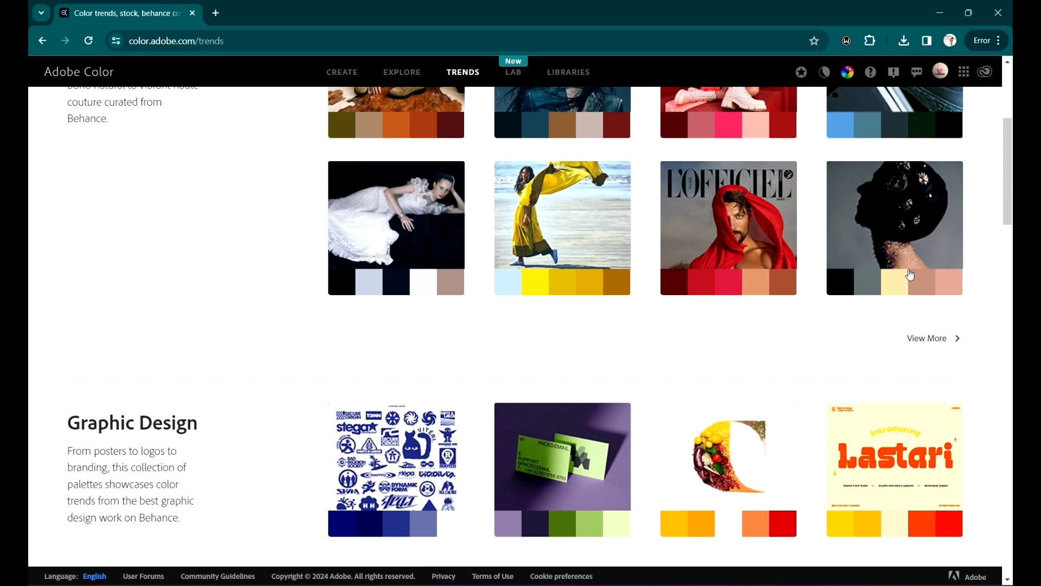
{"action": "mouse_move", "coordinate": [933, 193]}
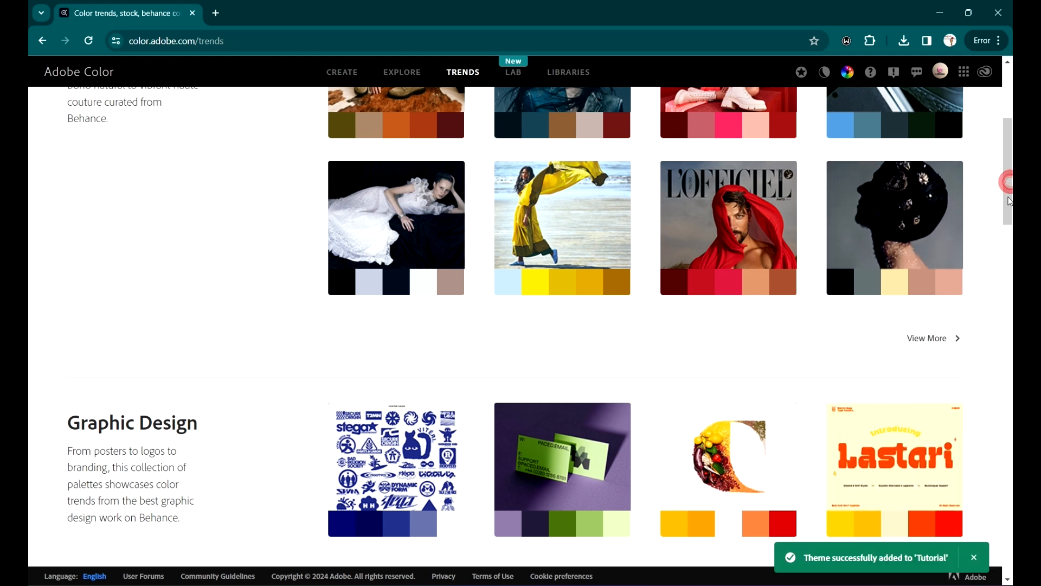
{"action": "scroll", "coordinate": [1011, 215], "scroll_direction": "down", "scroll_amount": 3}
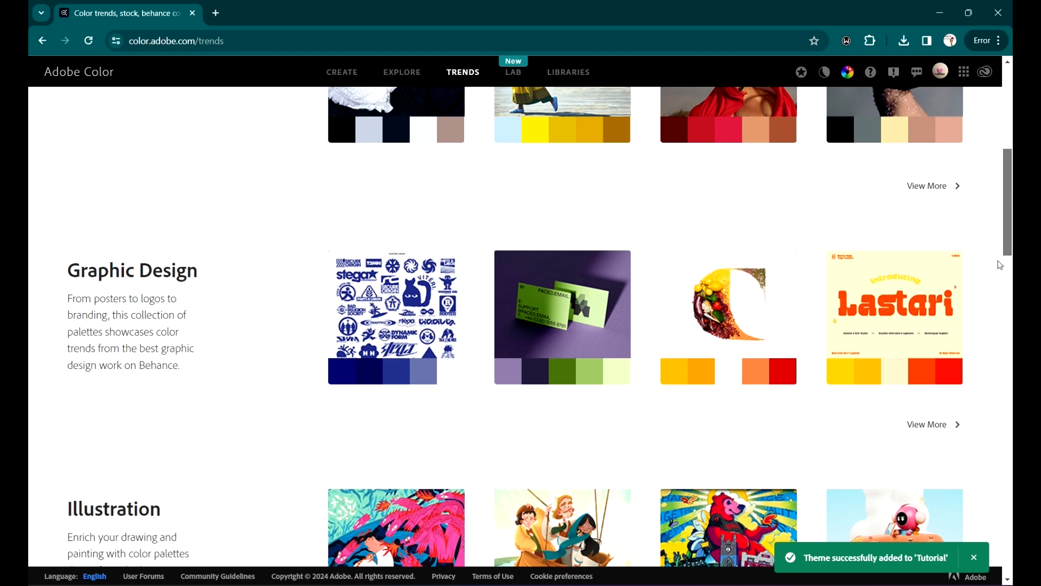
{"action": "scroll", "coordinate": [996, 270], "scroll_direction": "down", "scroll_amount": 5}
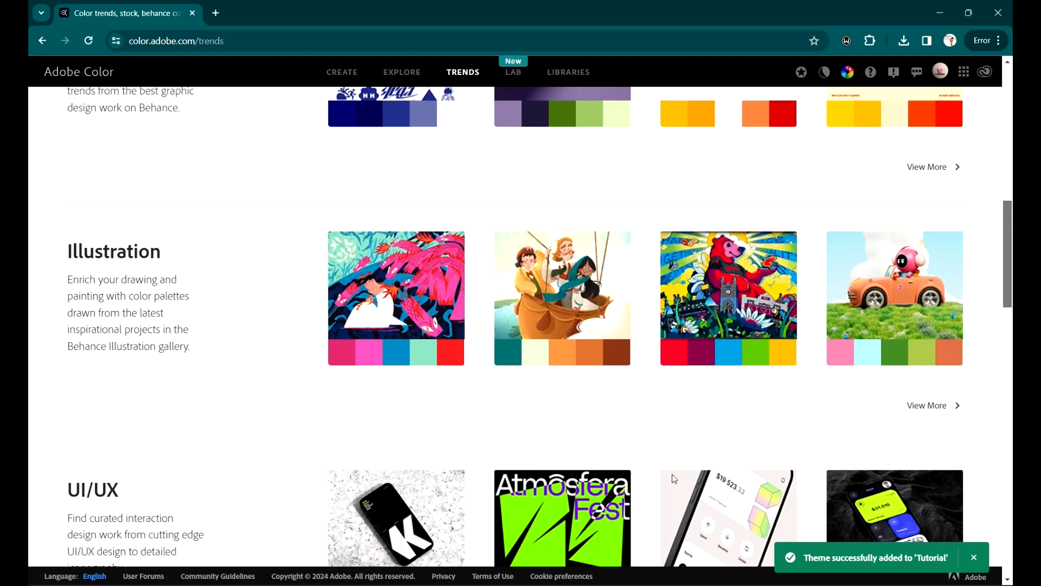
{"action": "mouse_move", "coordinate": [775, 268]}
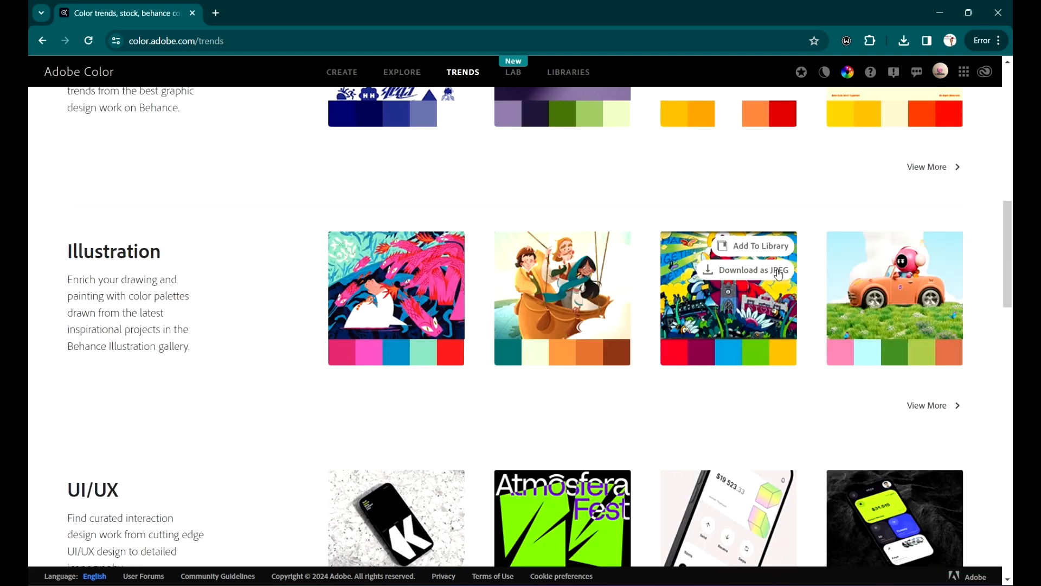
{"action": "left_click", "coordinate": [755, 251]}
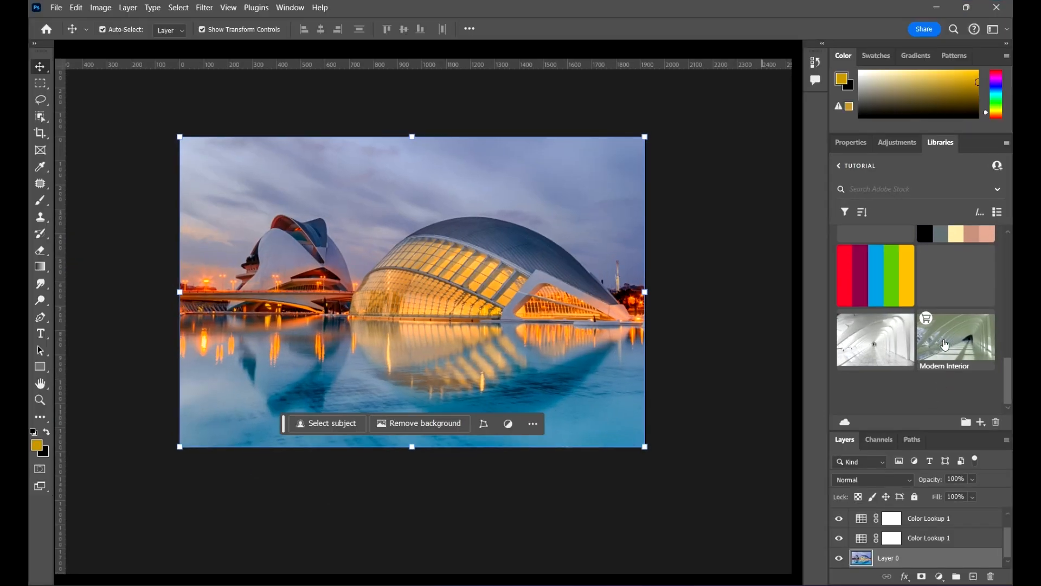
Step: Switch to Photoshop and scroll the library panel to review the newly added color themes and pattern
{"action": "left_click_drag", "start_coordinate": [1012, 380], "coordinate": [1010, 369]}
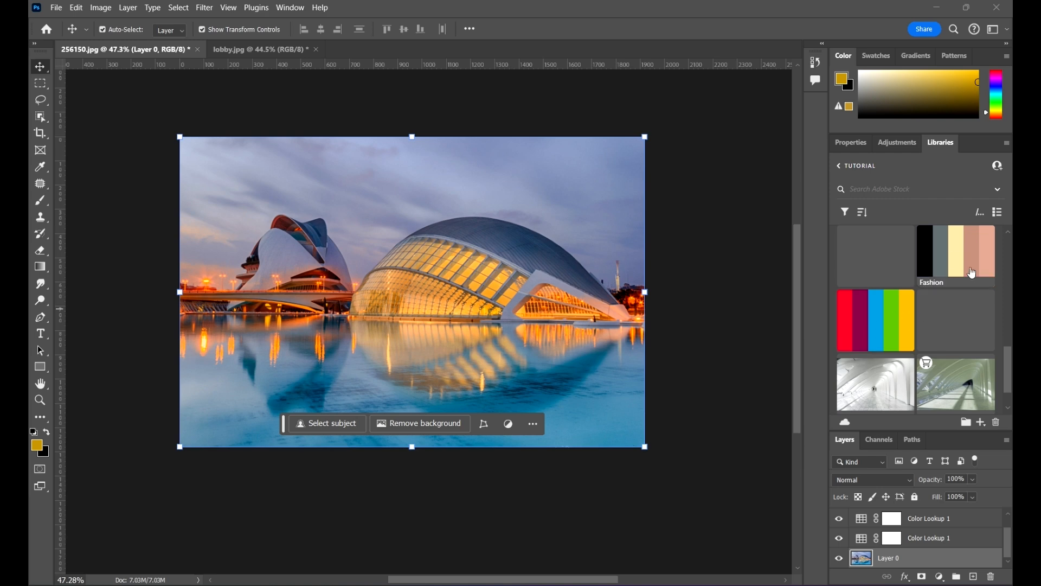
{"action": "left_click_drag", "start_coordinate": [1011, 361], "coordinate": [1000, 334]}
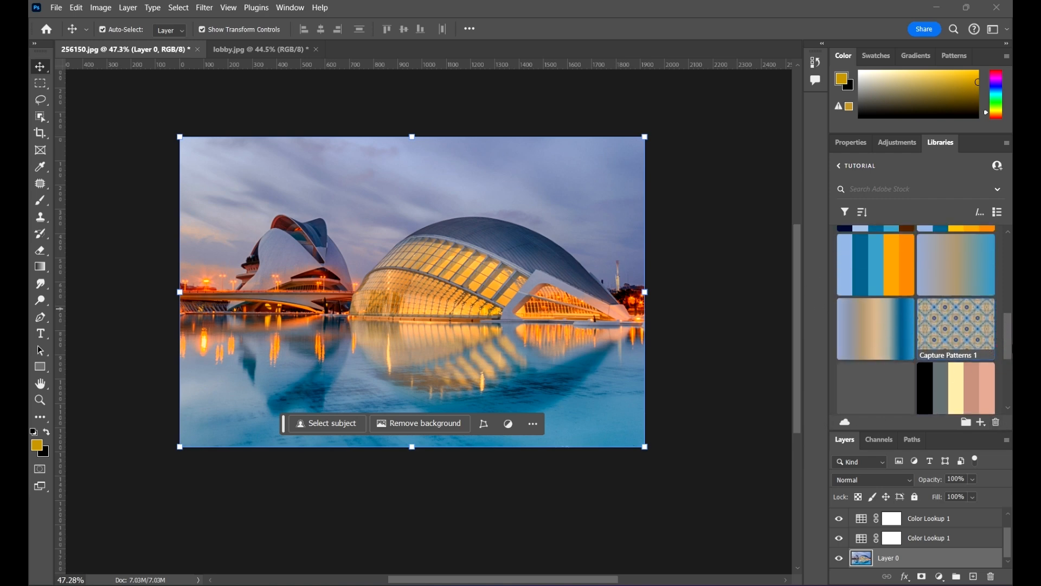
{"action": "left_click_drag", "start_coordinate": [1011, 328], "coordinate": [1010, 359]}
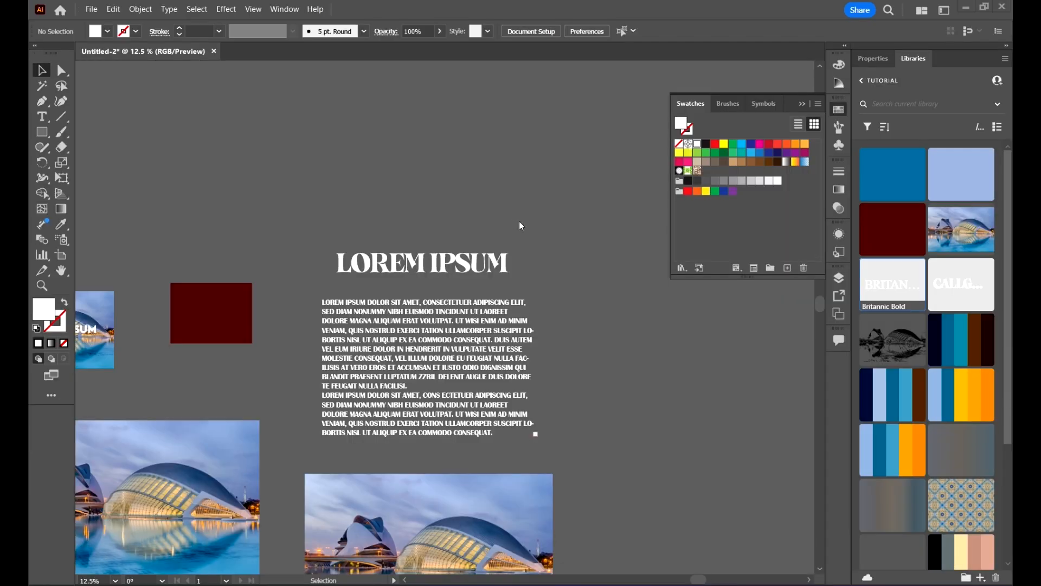
Step: Switch to Illustrator and place the captured skyline shape from the library onto the artboard beside the heading
{"action": "scroll", "coordinate": [589, 301], "scroll_direction": "down", "scroll_amount": 2}
{"action": "left_click_drag", "start_coordinate": [609, 282], "coordinate": [460, 330]}
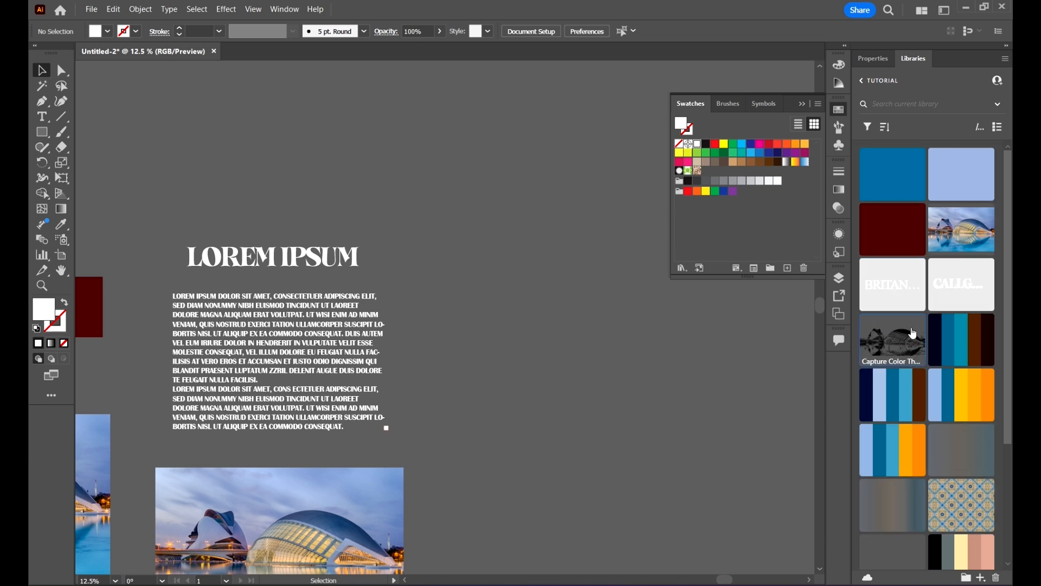
{"action": "left_click_drag", "start_coordinate": [907, 340], "coordinate": [556, 267]}
{"action": "left_click_drag", "start_coordinate": [549, 274], "coordinate": [498, 236]}
{"action": "left_click", "coordinate": [621, 395]}
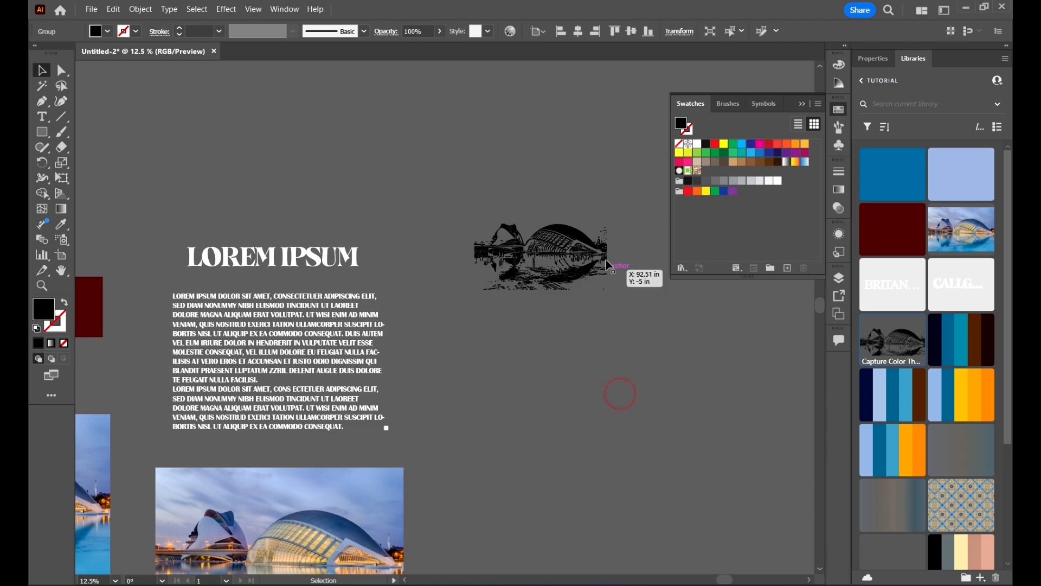
Step: Enlarge the placed skyline shape by scaling it from its corner
{"action": "scroll", "coordinate": [593, 254], "scroll_direction": "up", "scroll_amount": 7}
{"action": "scroll", "coordinate": [461, 202], "scroll_direction": "down", "scroll_amount": 6}
{"action": "scroll", "coordinate": [428, 194], "scroll_direction": "down", "scroll_amount": 6}
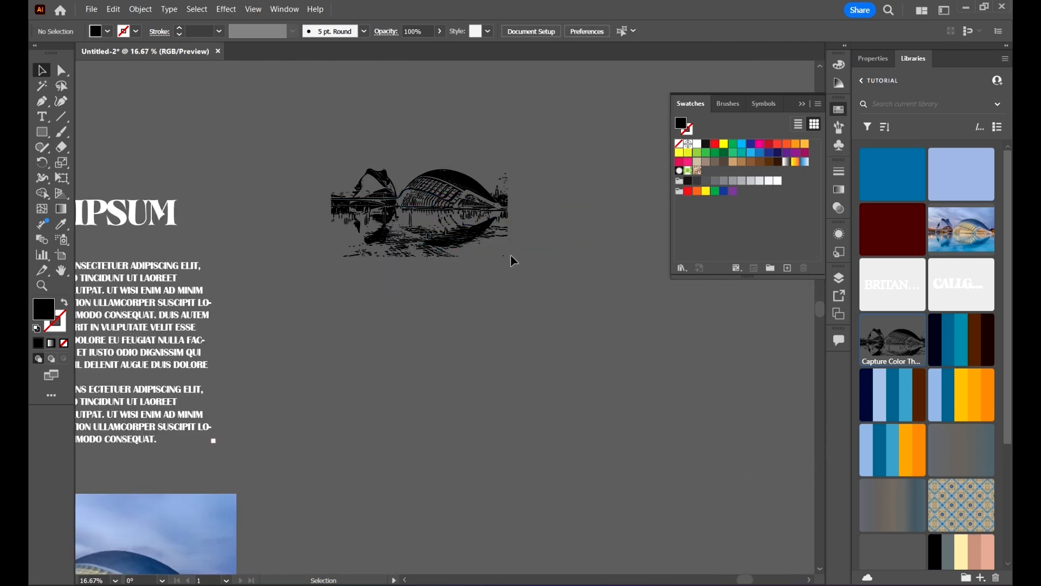
{"action": "left_click_drag", "start_coordinate": [400, 152], "coordinate": [387, 147]}
{"action": "left_click_drag", "start_coordinate": [508, 257], "coordinate": [706, 426]}
{"action": "left_click", "coordinate": [671, 431]}
{"action": "scroll", "coordinate": [491, 204], "scroll_direction": "up", "scroll_amount": 5}
{"action": "scroll", "coordinate": [543, 209], "scroll_direction": "down", "scroll_amount": 6}
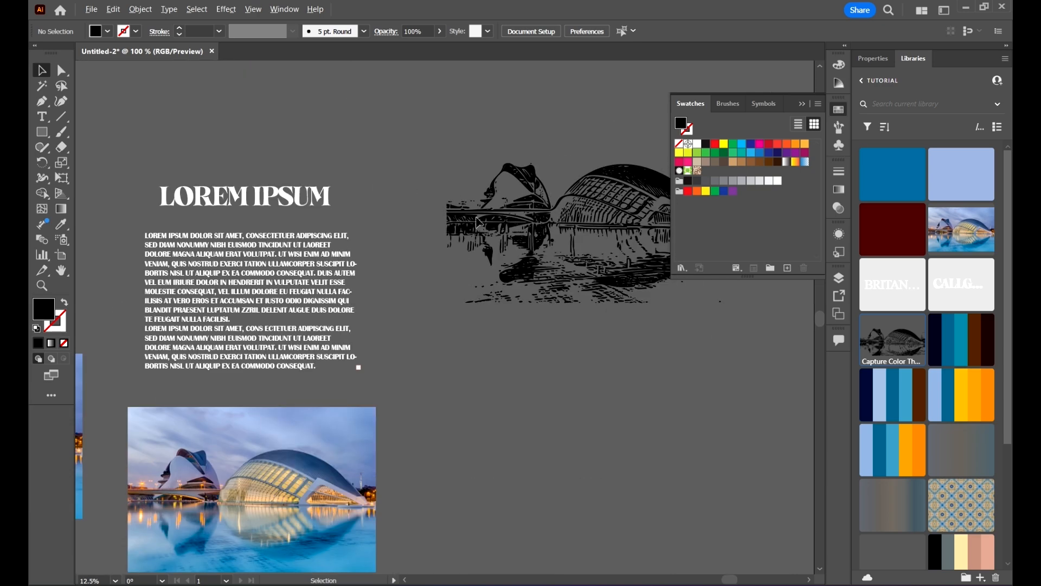
{"action": "left_click_drag", "start_coordinate": [583, 264], "coordinate": [485, 319]}
{"action": "scroll", "coordinate": [503, 220], "scroll_direction": "up", "scroll_amount": 9}
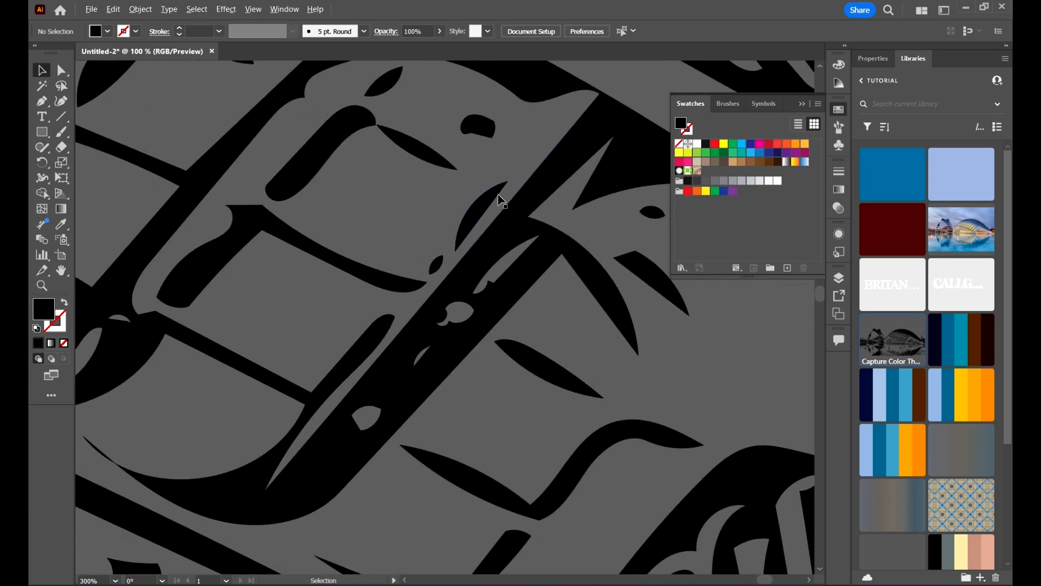
{"action": "scroll", "coordinate": [504, 219], "scroll_direction": "down", "scroll_amount": 8}
{"action": "left_click_drag", "start_coordinate": [646, 402], "coordinate": [611, 352]}
{"action": "scroll", "coordinate": [976, 358], "scroll_direction": "down", "scroll_amount": 3}
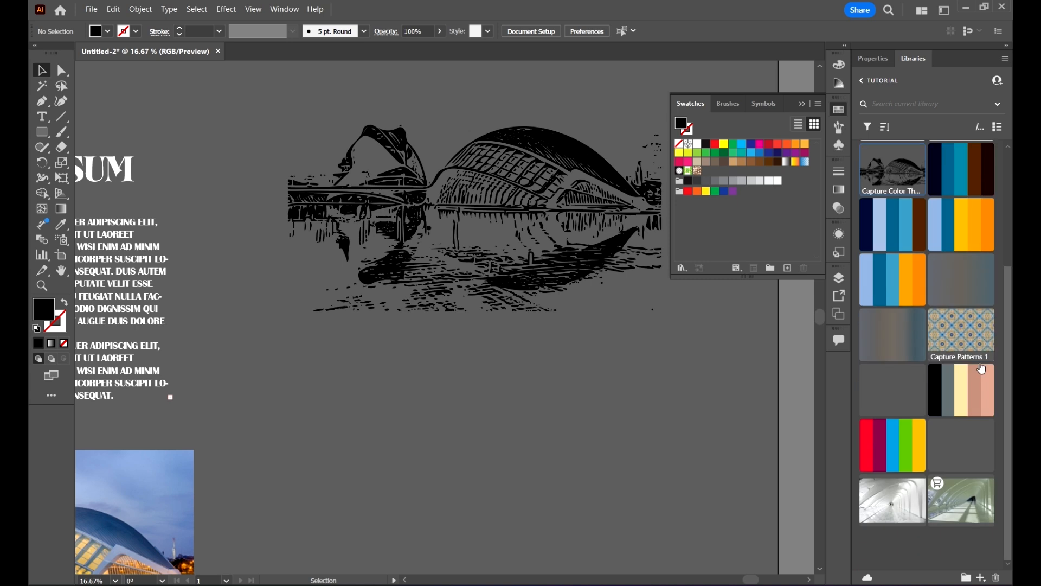
{"action": "scroll", "coordinate": [486, 379], "scroll_direction": "down", "scroll_amount": 2}
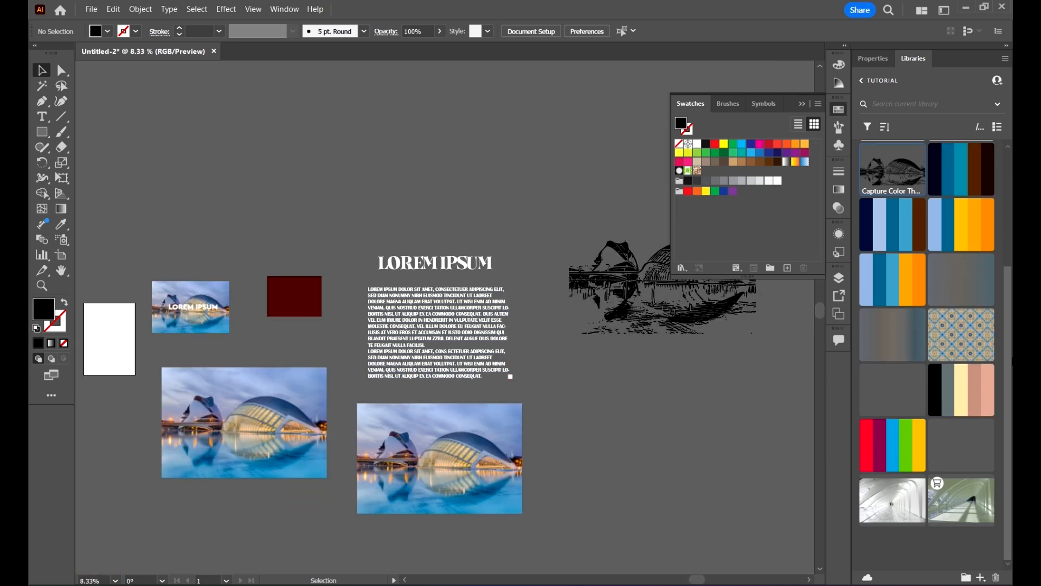
Step: Draw a square rectangle above the artwork and fill it with the Capture Patterns 1 pattern from the library
{"action": "left_click", "coordinate": [42, 132]}
{"action": "left_click_drag", "start_coordinate": [193, 101], "coordinate": [319, 216]}
{"action": "key", "text": "v"}
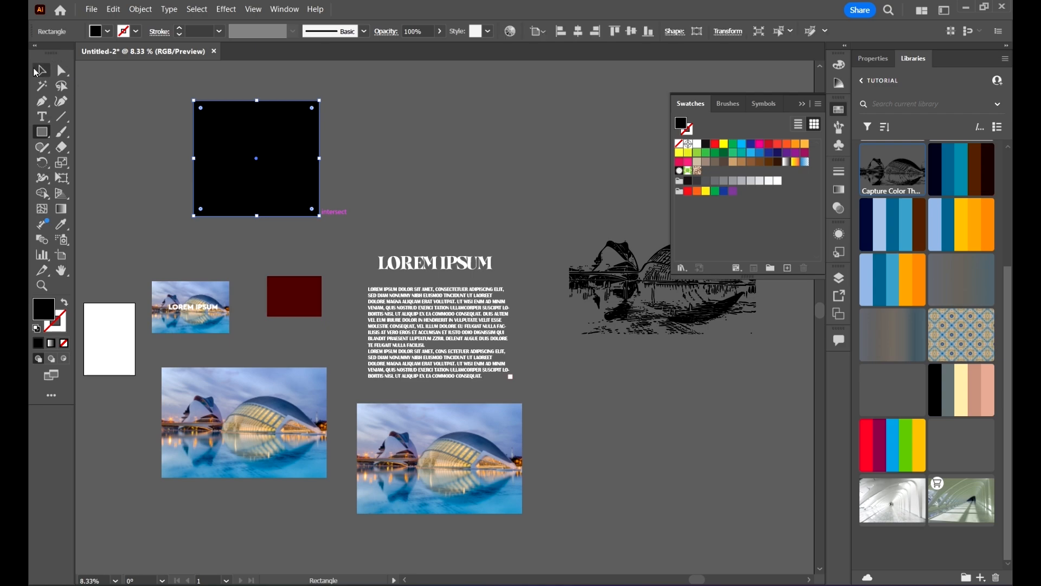
{"action": "left_click", "coordinate": [965, 326]}
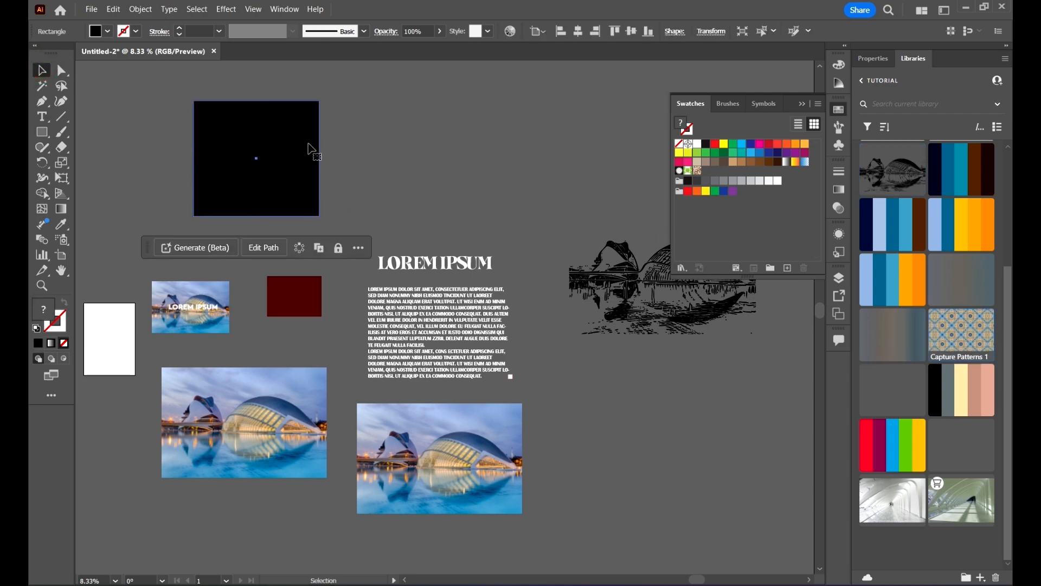
Step: Zoom in and out on the pattern-filled rectangle to inspect how the pattern tiles
{"action": "scroll", "coordinate": [282, 162], "scroll_direction": "up", "scroll_amount": 1}
{"action": "scroll", "coordinate": [216, 176], "scroll_direction": "up", "scroll_amount": 4}
{"action": "scroll", "coordinate": [333, 186], "scroll_direction": "down", "scroll_amount": 4}
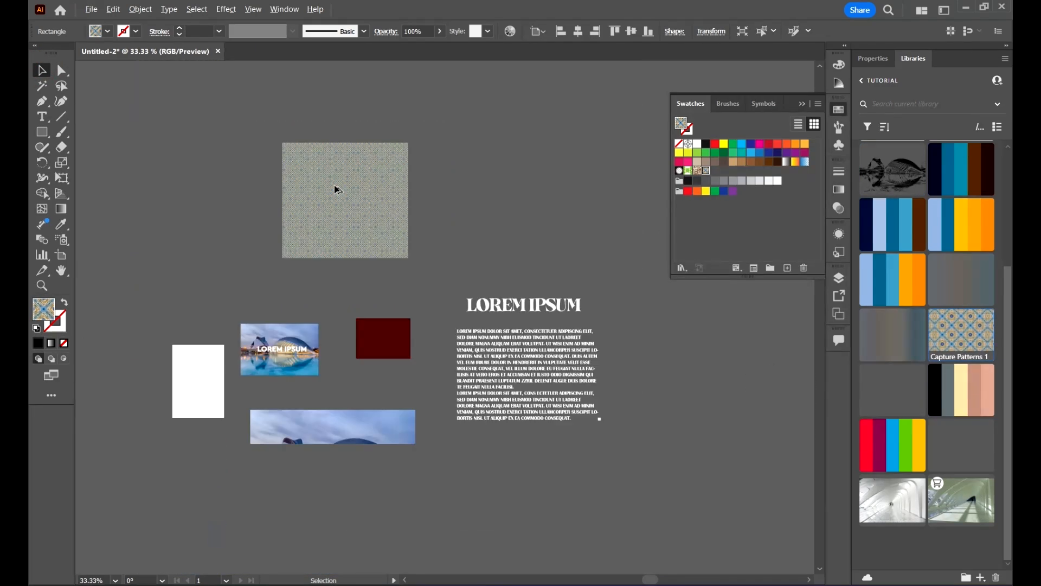
{"action": "scroll", "coordinate": [390, 188], "scroll_direction": "up", "scroll_amount": 8}
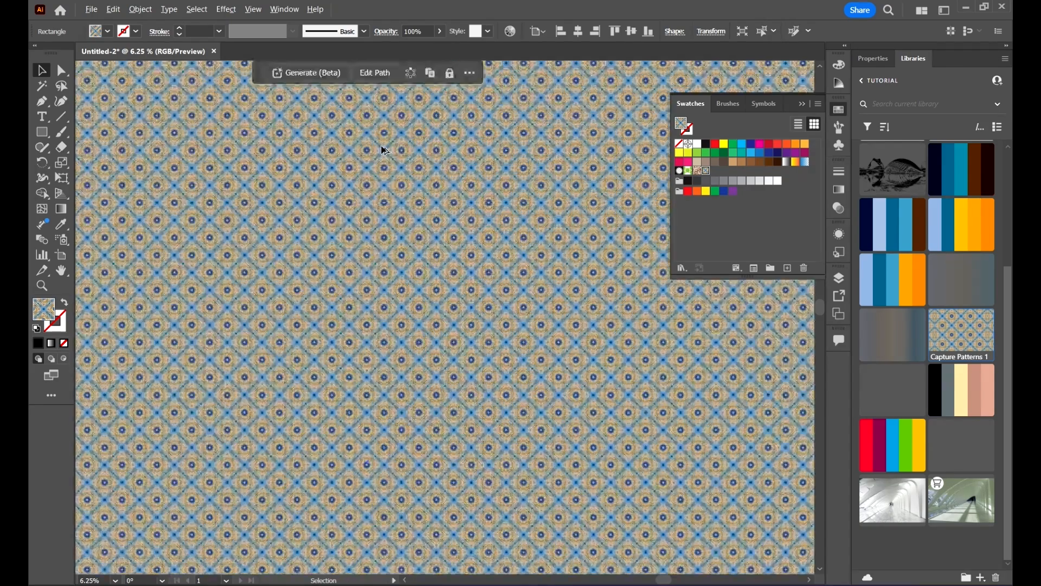
{"action": "scroll", "coordinate": [392, 167], "scroll_direction": "up", "scroll_amount": 3}
{"action": "scroll", "coordinate": [390, 168], "scroll_direction": "down", "scroll_amount": 8}
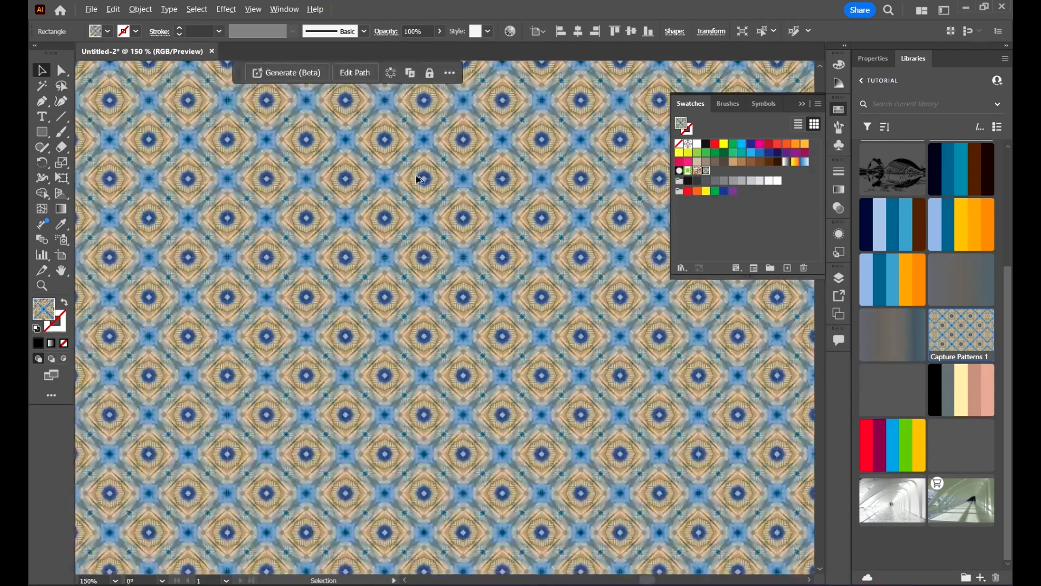
{"action": "left_click_drag", "start_coordinate": [419, 206], "coordinate": [609, 383]}
{"action": "scroll", "coordinate": [233, 270], "scroll_direction": "up", "scroll_amount": 3}
{"action": "left_click", "coordinate": [233, 270]}
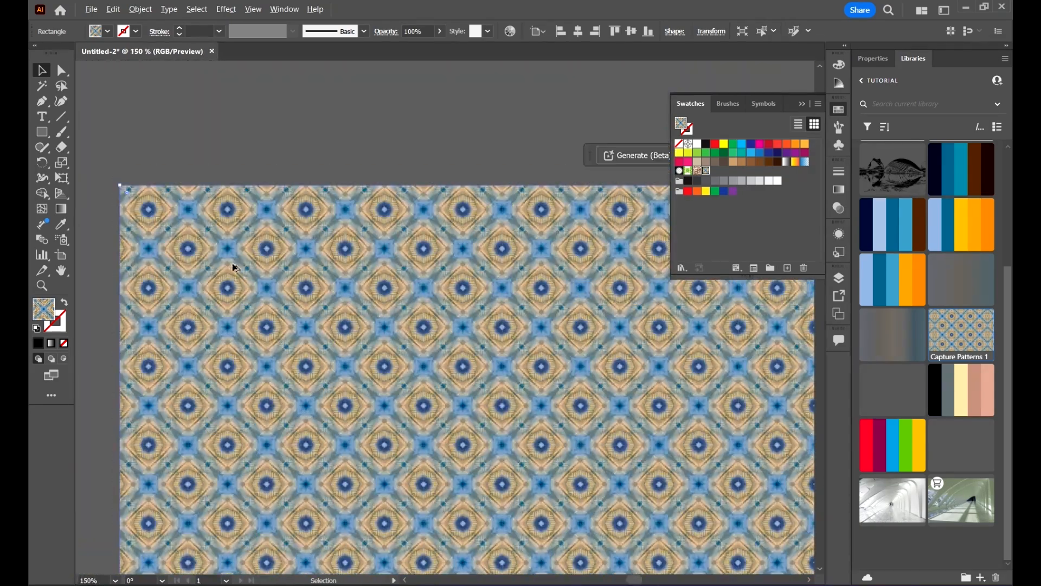
{"action": "scroll", "coordinate": [220, 228], "scroll_direction": "down", "scroll_amount": 4}
{"action": "scroll", "coordinate": [336, 259], "scroll_direction": "down", "scroll_amount": 3}
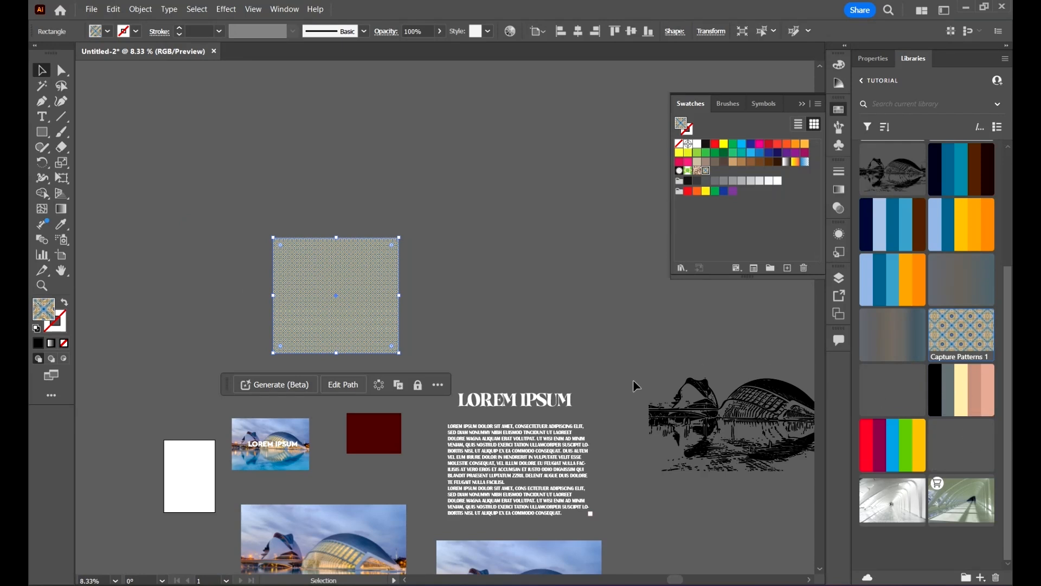
Step: Move the dark red rectangle beside the pattern square and recolor it with Fashion theme swatches, ending on the pink tone
{"action": "left_click_drag", "start_coordinate": [383, 418], "coordinate": [526, 190]}
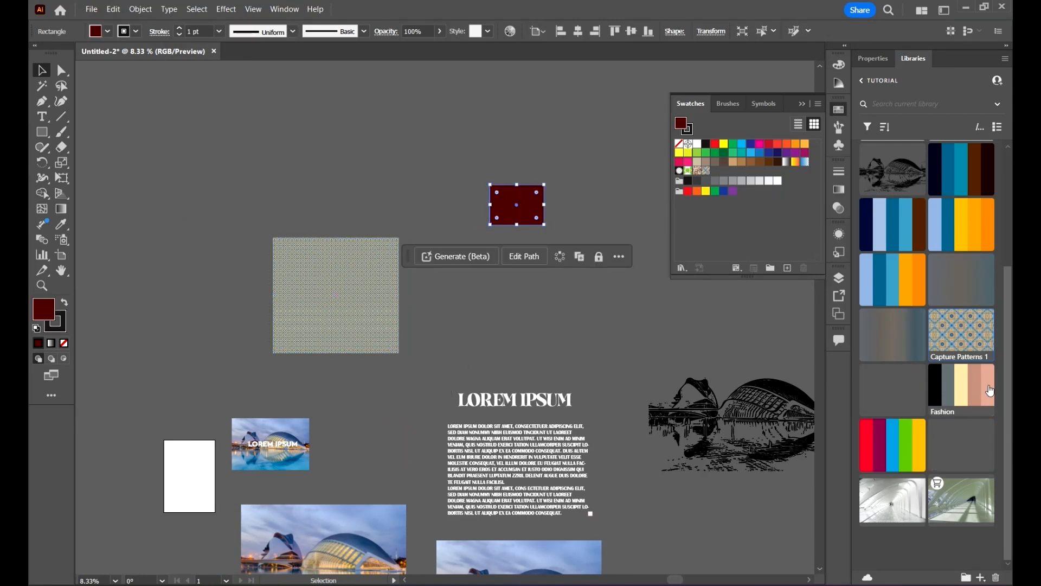
{"action": "left_click_drag", "start_coordinate": [986, 385], "coordinate": [614, 320]}
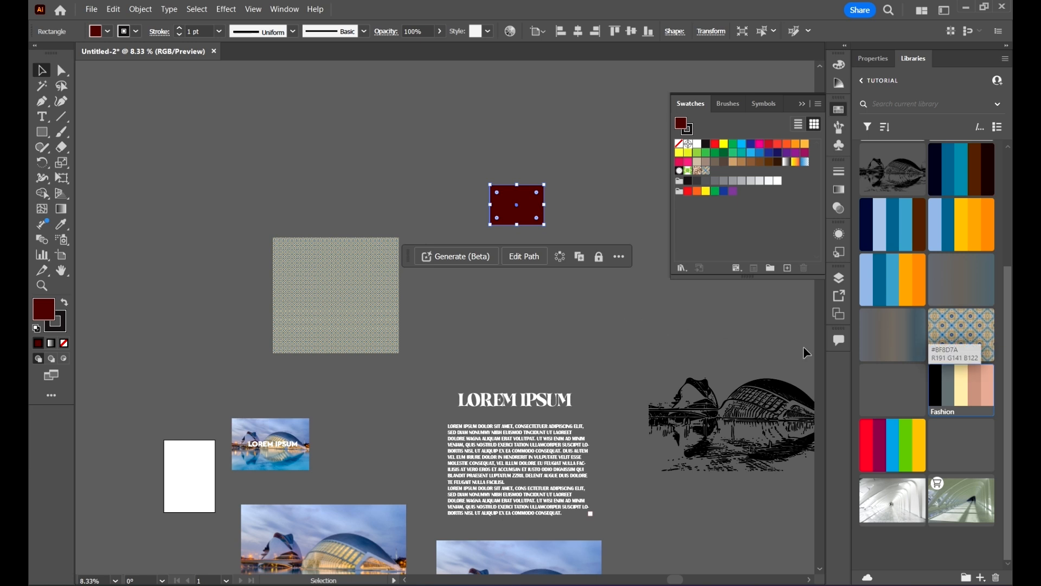
{"action": "left_click", "coordinate": [963, 381]}
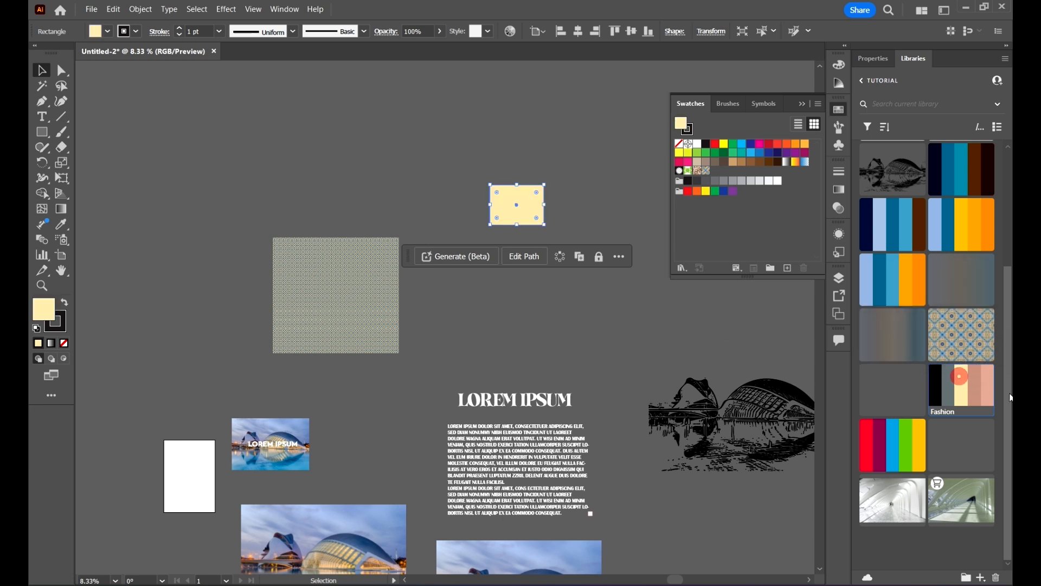
{"action": "left_click", "coordinate": [987, 378]}
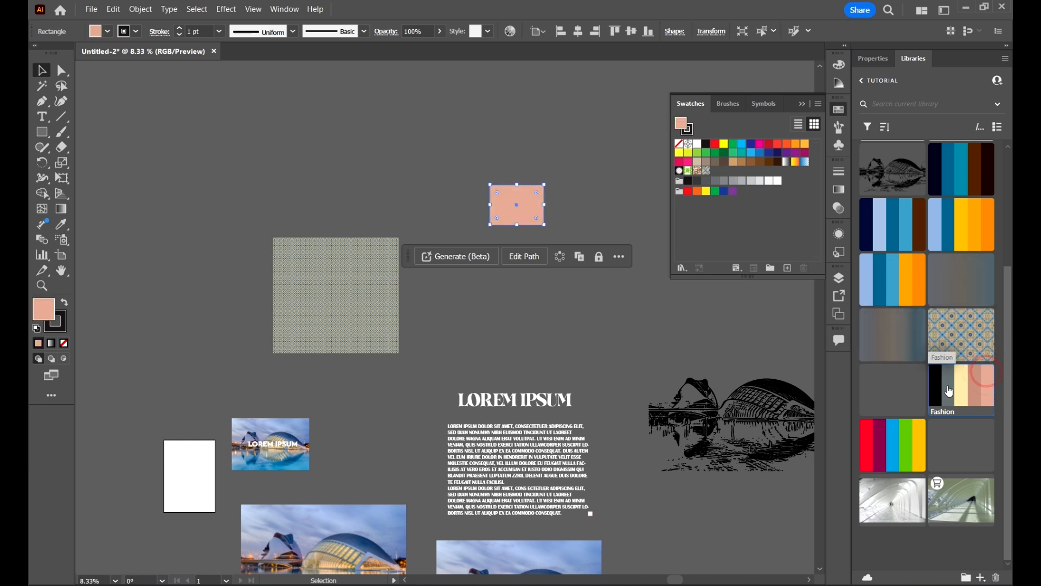
{"action": "left_click", "coordinate": [938, 385]}
{"action": "left_click", "coordinate": [953, 382]}
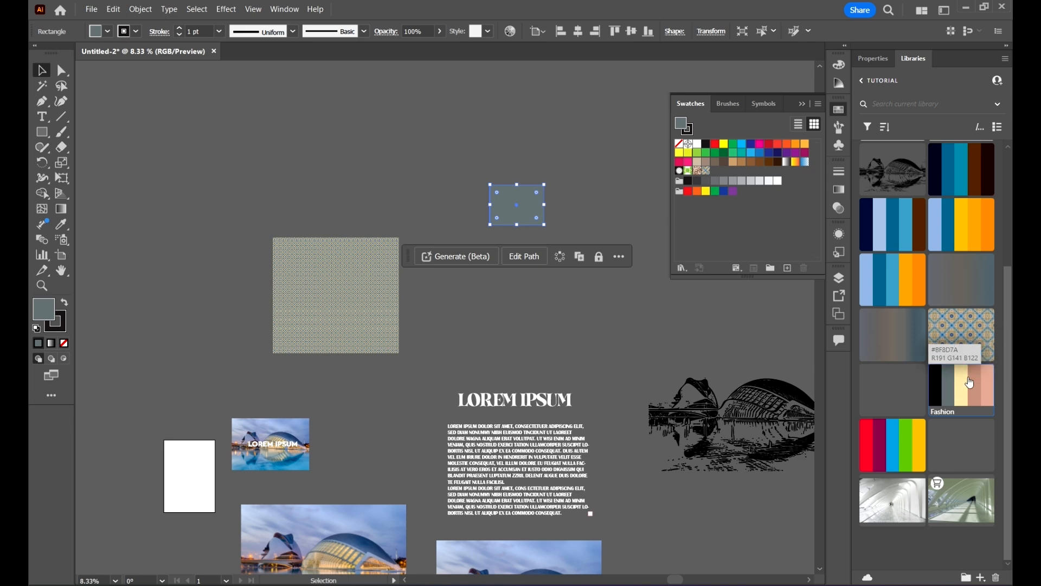
{"action": "left_click", "coordinate": [968, 376]}
{"action": "left_click", "coordinate": [982, 382]}
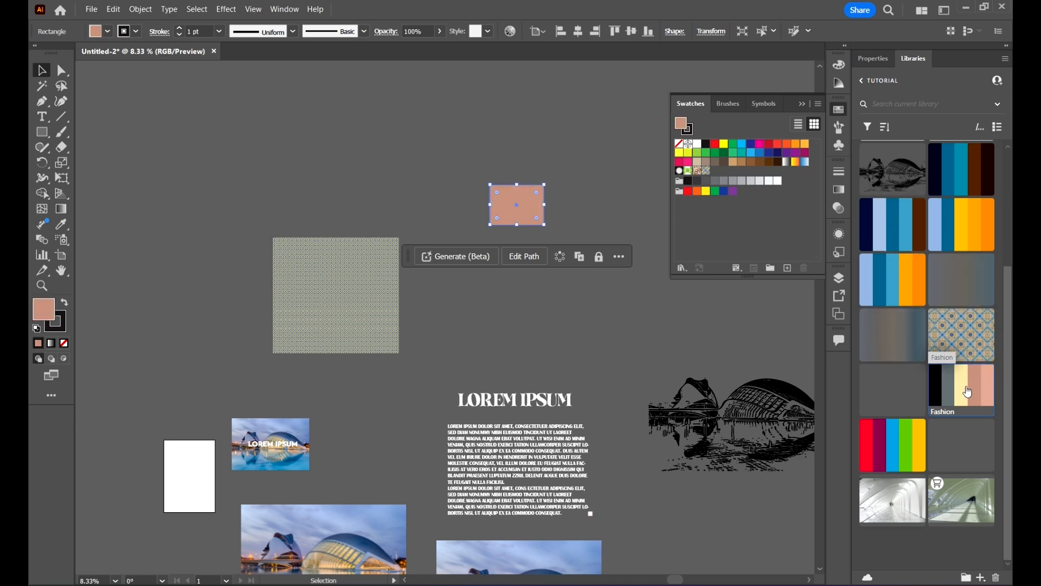
{"action": "right_click", "coordinate": [983, 389]}
{"action": "left_click", "coordinate": [614, 355]}
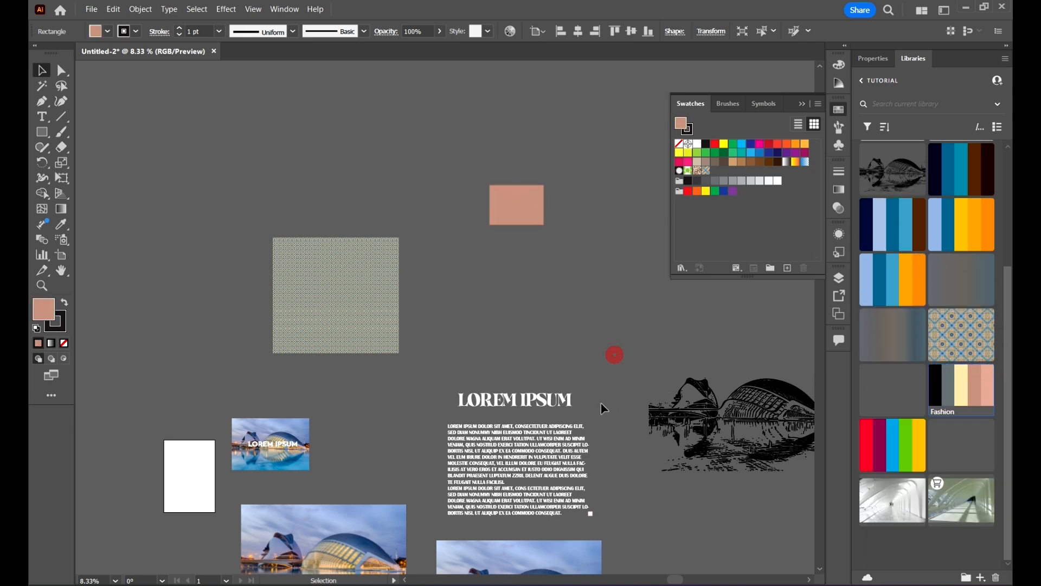
Step: Switch to Photoshop and scroll through the library panel's assets
{"action": "left_click_drag", "start_coordinate": [589, 370], "coordinate": [440, 265]}
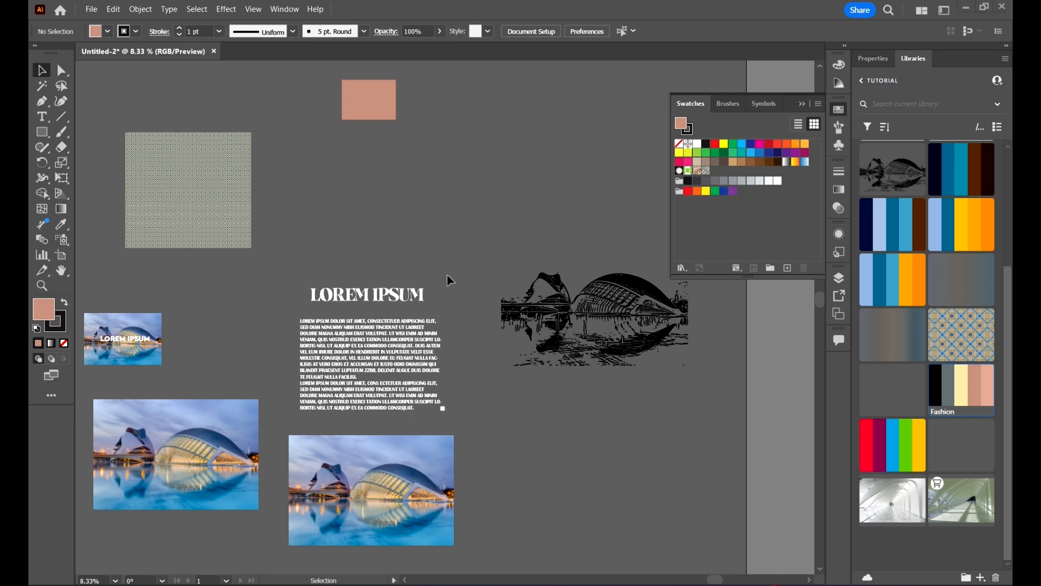
{"action": "left_click", "coordinate": [778, 584]}
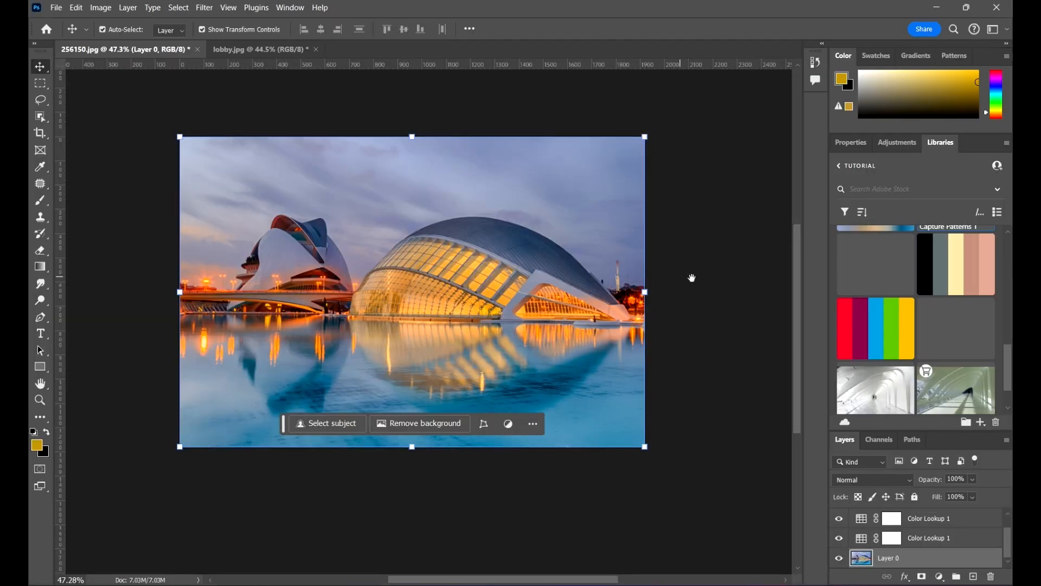
{"action": "left_click_drag", "start_coordinate": [692, 278], "coordinate": [700, 288]}
{"action": "scroll", "coordinate": [996, 296], "scroll_direction": "down", "scroll_amount": 1}
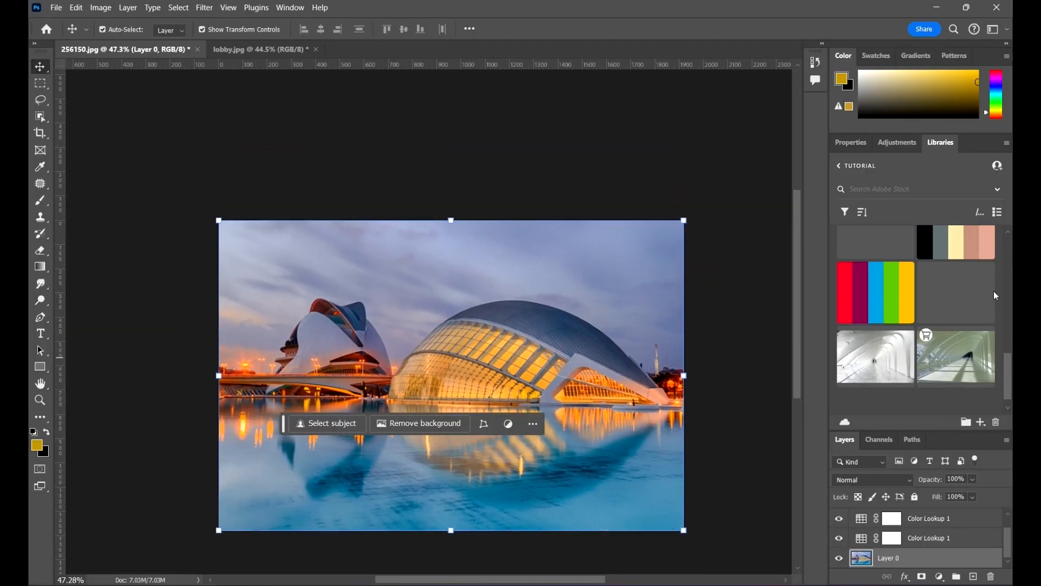
{"action": "scroll", "coordinate": [996, 295], "scroll_direction": "up", "scroll_amount": 3}
{"action": "left_click_drag", "start_coordinate": [606, 184], "coordinate": [605, 179]}
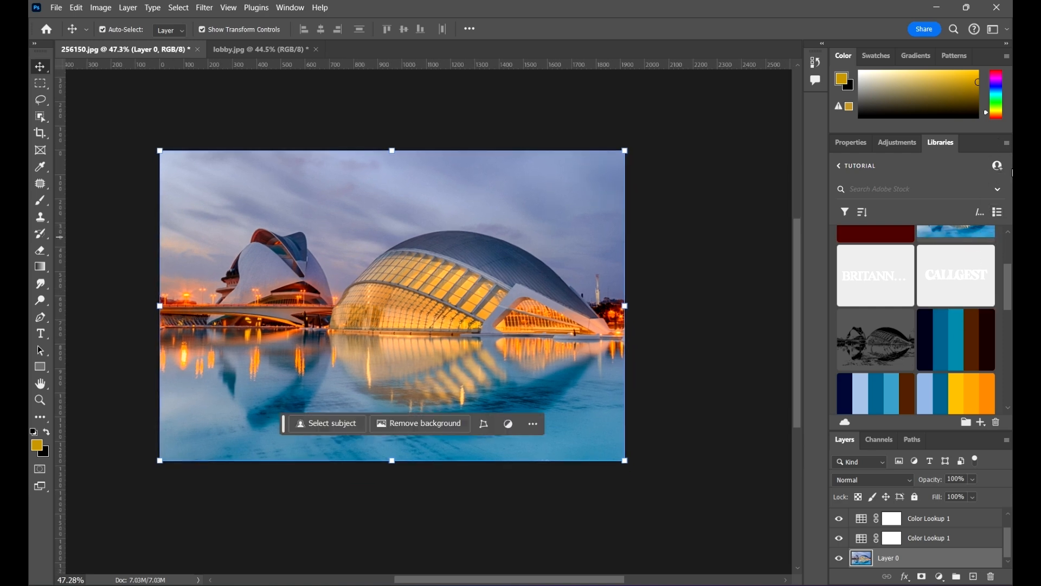
Step: Export the Tutorial library as a .cclibs file named Tutorial into the 04 Adobe CC Libraries folder
{"action": "left_click", "coordinate": [1007, 143]}
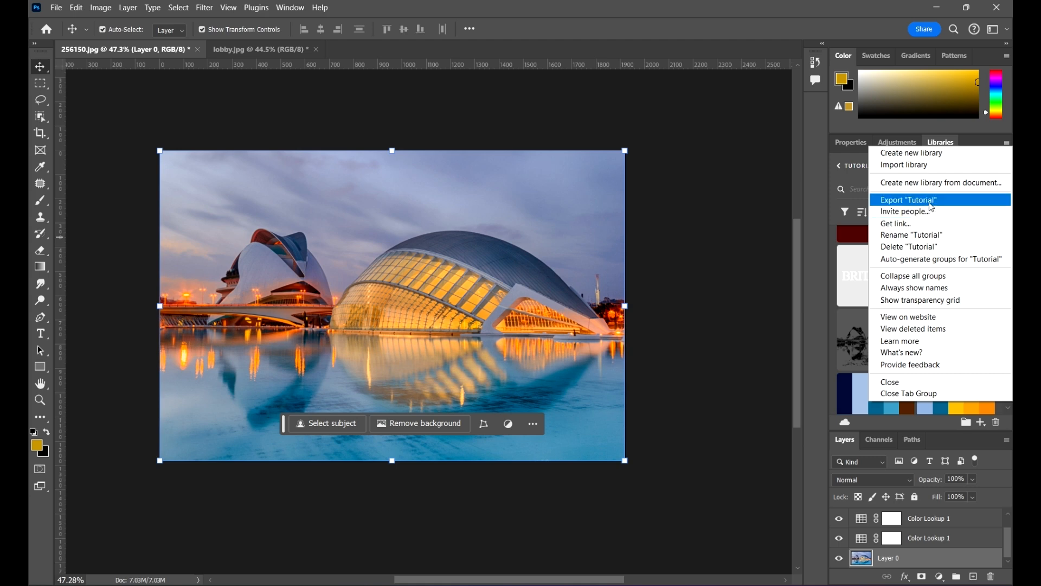
{"action": "left_click", "coordinate": [898, 199]}
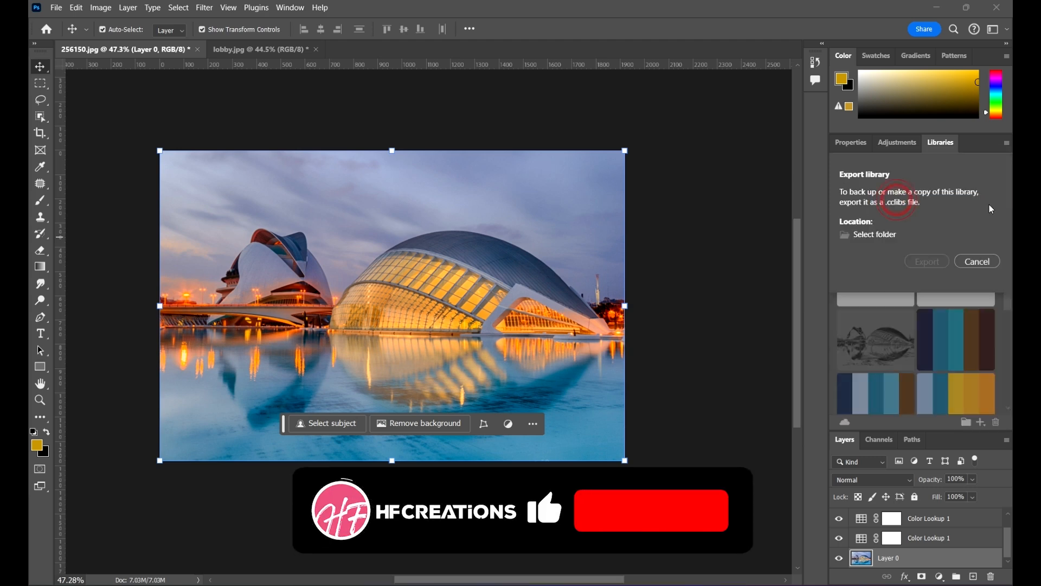
{"action": "left_click", "coordinate": [879, 235]}
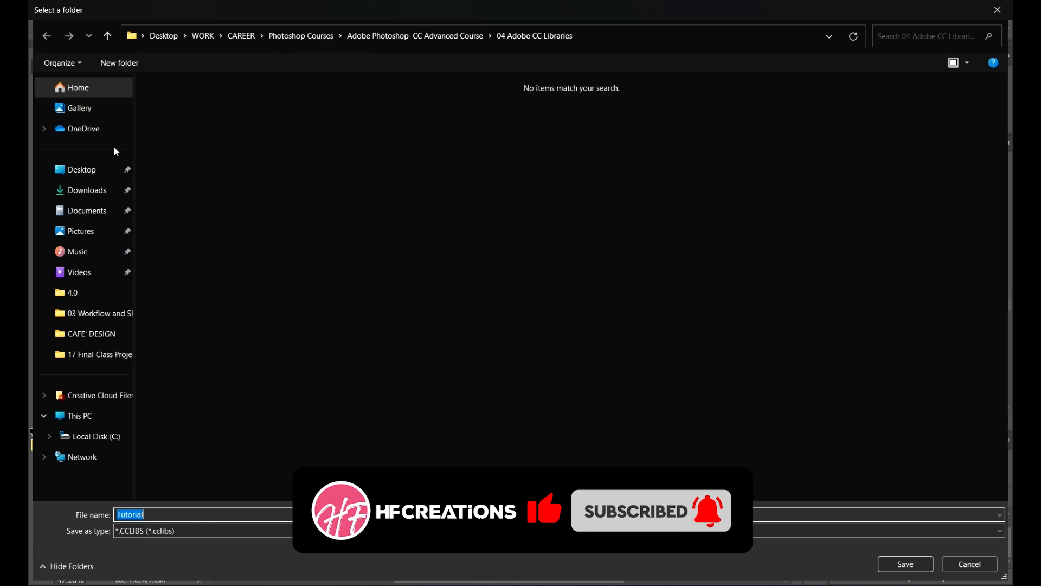
{"action": "left_click", "coordinate": [106, 316]}
{"action": "left_click", "coordinate": [428, 37]}
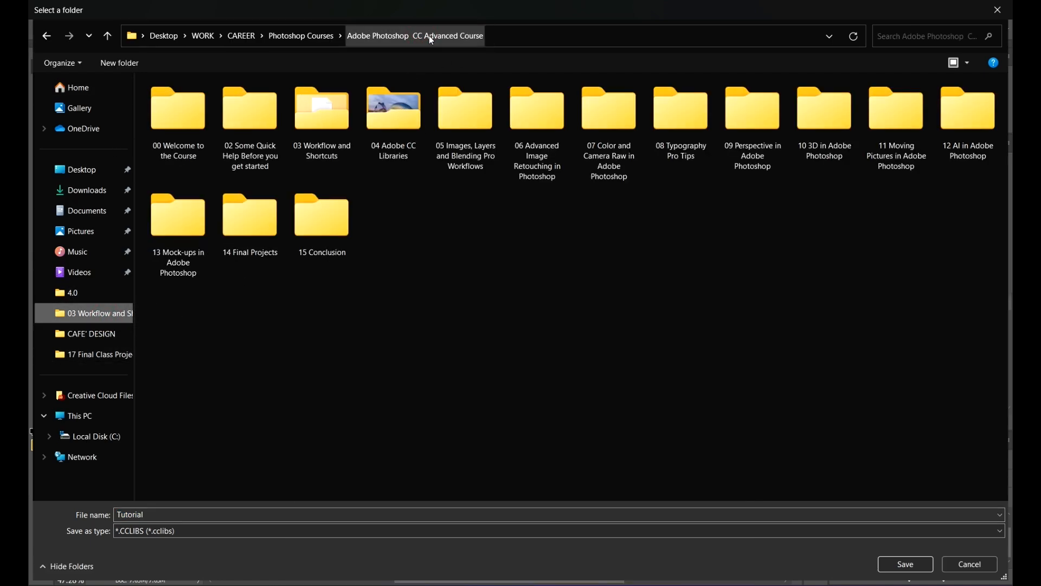
{"action": "double_click", "coordinate": [394, 116]}
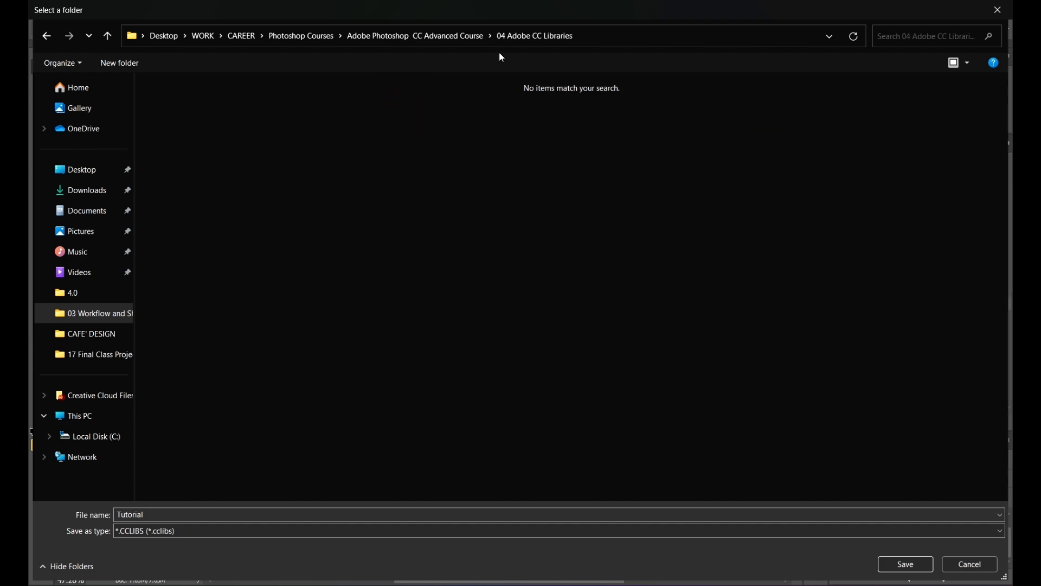
{"action": "left_click", "coordinate": [903, 565]}
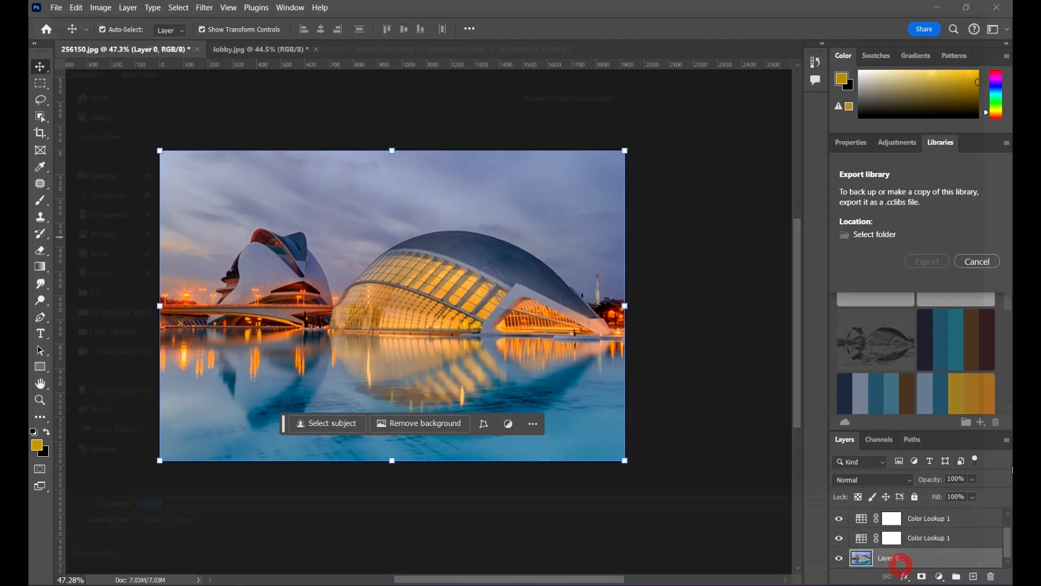
{"action": "left_click", "coordinate": [925, 288]}
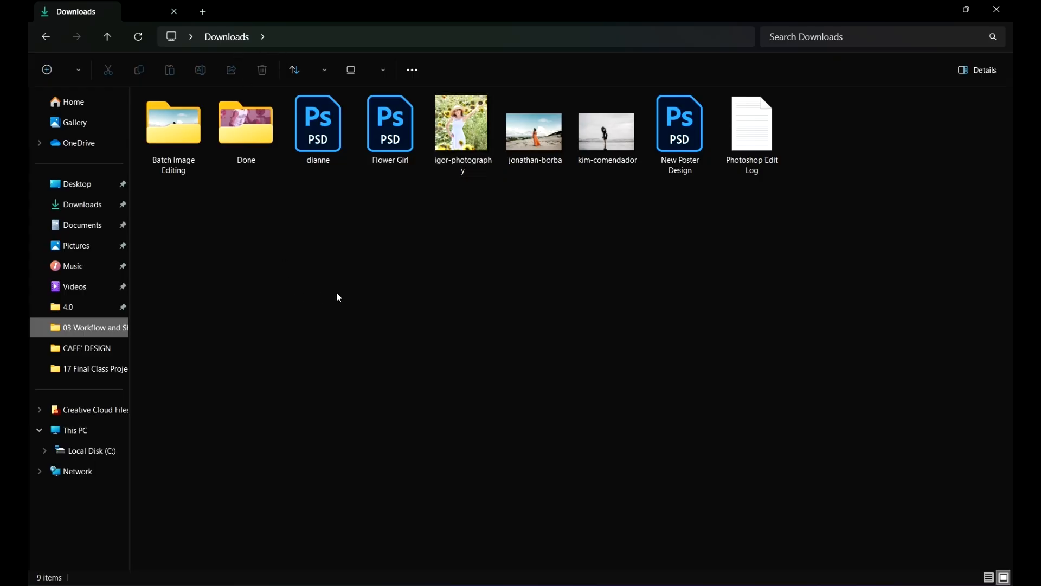
Step: In File Explorer, browse to the 04 Adobe CC Libraries folder to locate the exported library file
{"action": "left_click", "coordinate": [504, 33]}
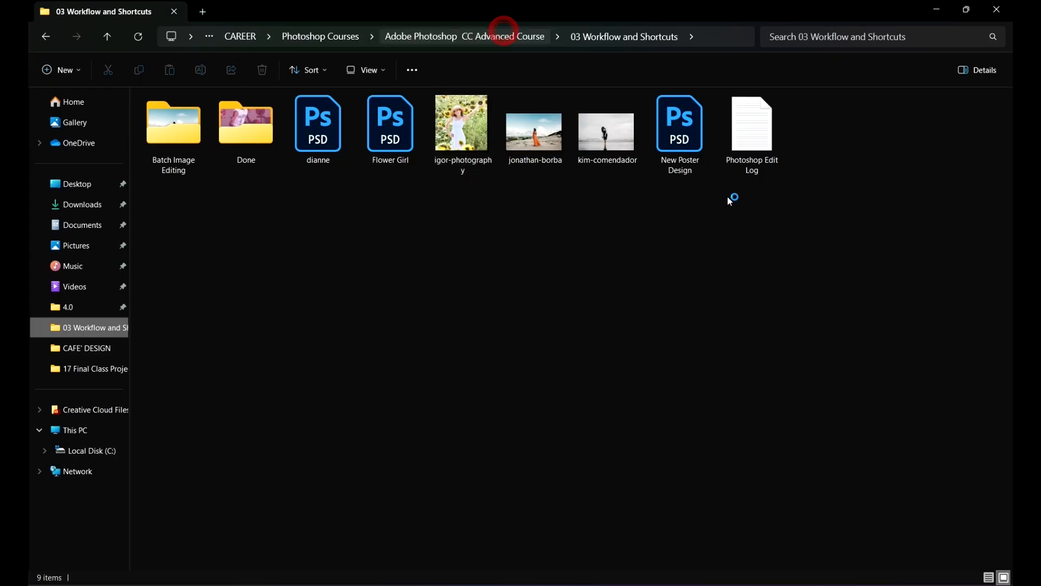
{"action": "double_click", "coordinate": [396, 126]}
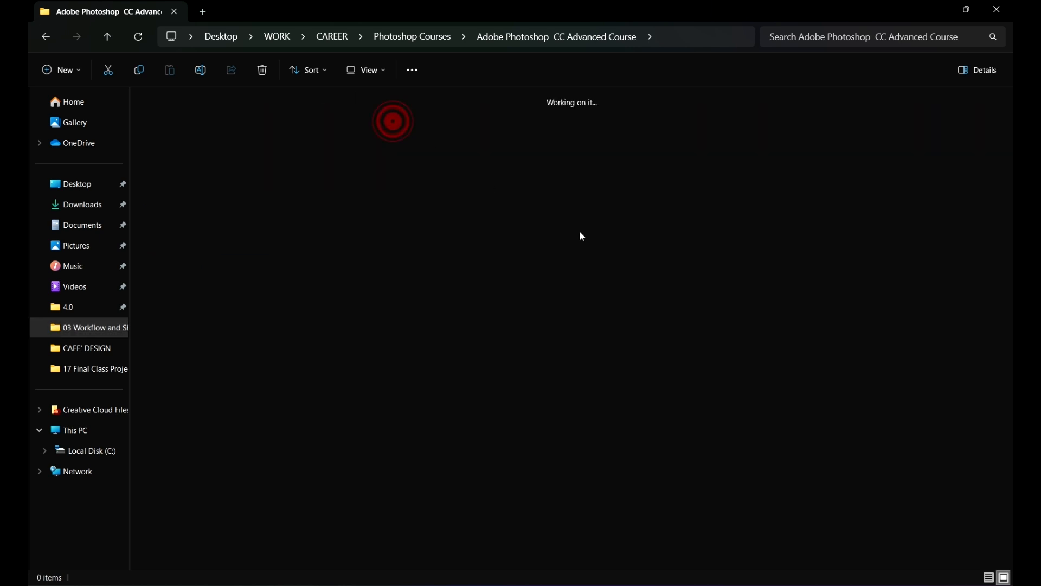
{"action": "left_click", "coordinate": [332, 135]}
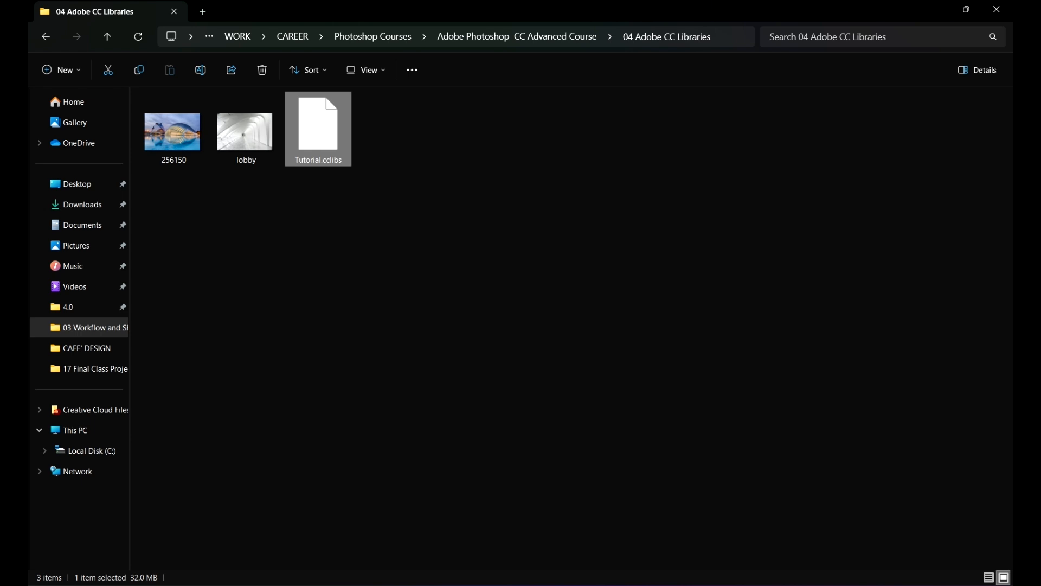
{"action": "mouse_move", "coordinate": [720, 584]}
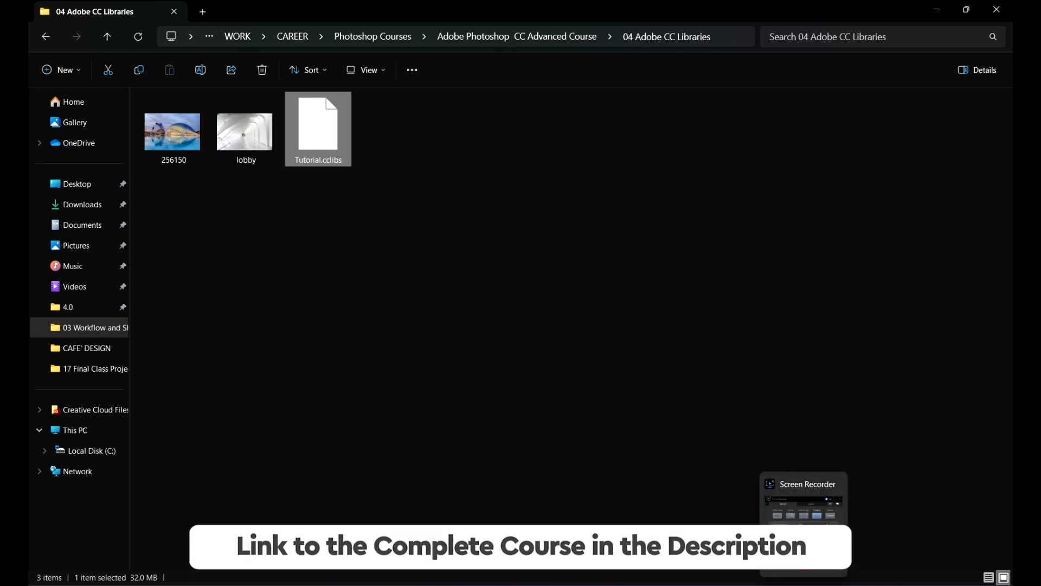
Step: Dismiss the library export confirmation and open the invite-people dialog for the Tutorial library, then minimize it without inviting anyone
{"action": "left_click", "coordinate": [807, 585]}
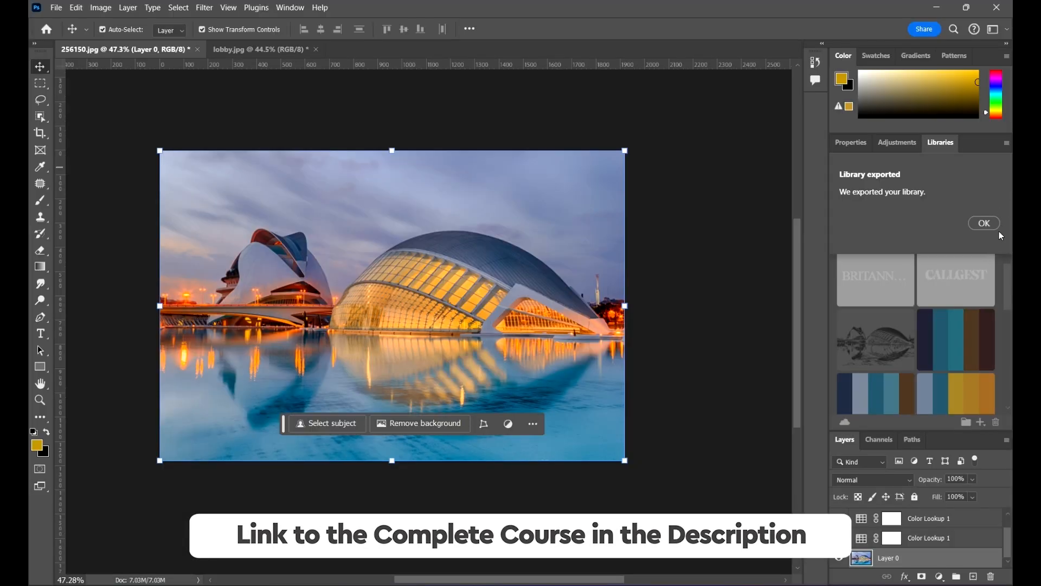
{"action": "left_click", "coordinate": [990, 223]}
{"action": "left_click", "coordinate": [1008, 144]}
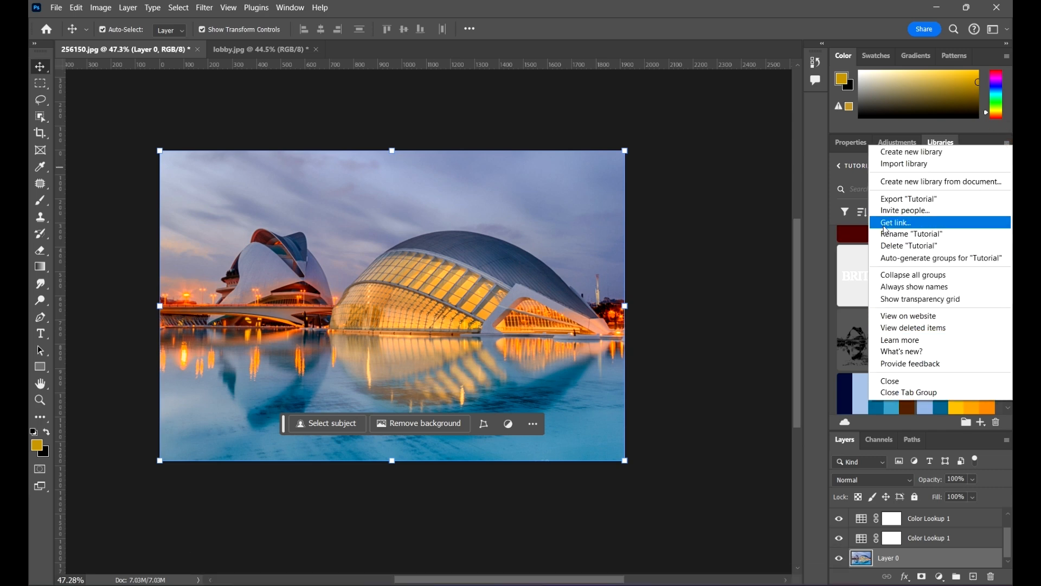
{"action": "left_click", "coordinate": [928, 212]}
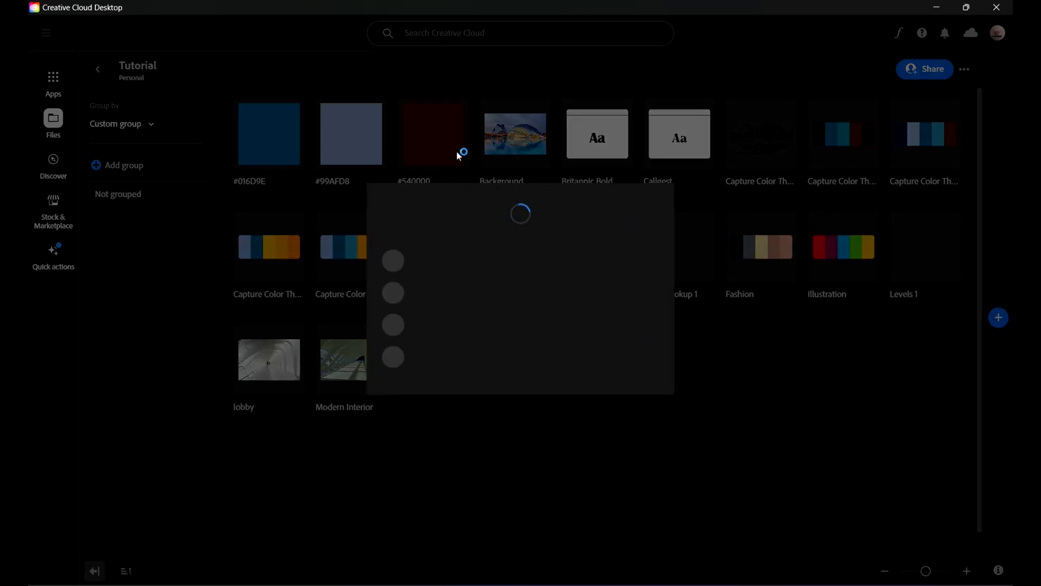
{"action": "left_click", "coordinate": [510, 244]}
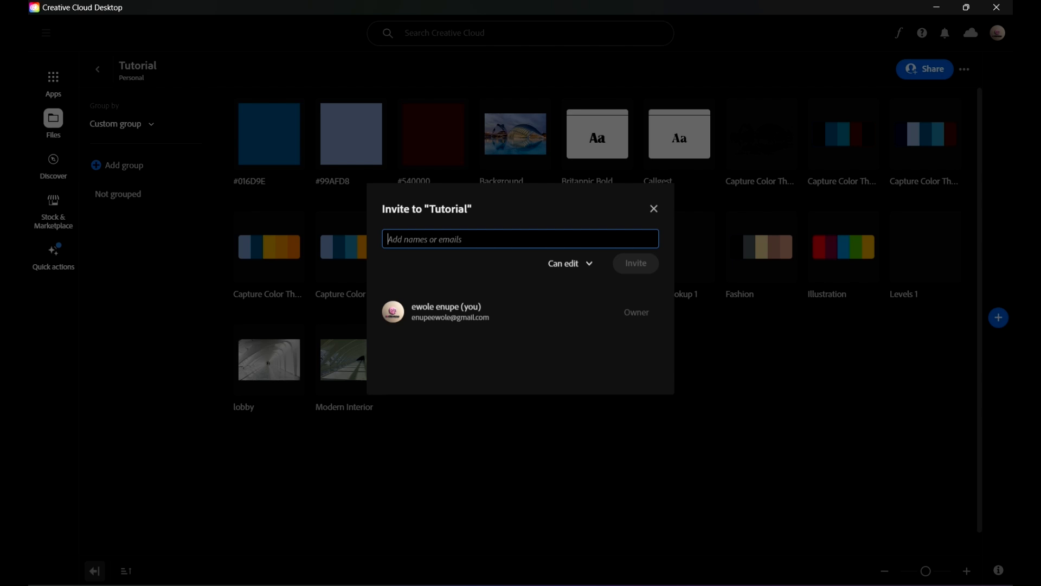
{"action": "left_click", "coordinate": [936, 8]}
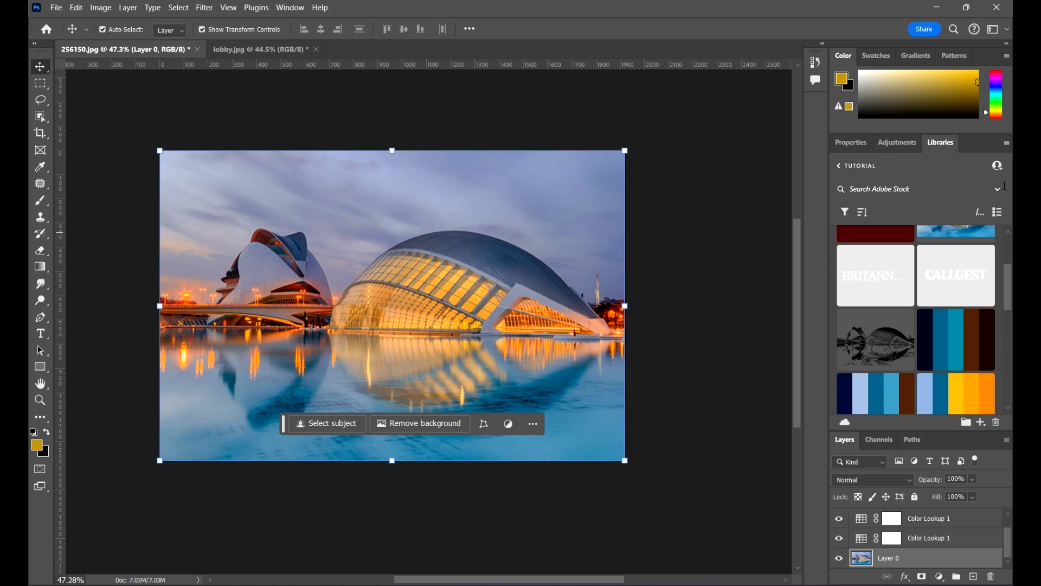
Step: Get a shareable link for the Tutorial library and paste it into a new browser tab to open it
{"action": "left_click", "coordinate": [1008, 144]}
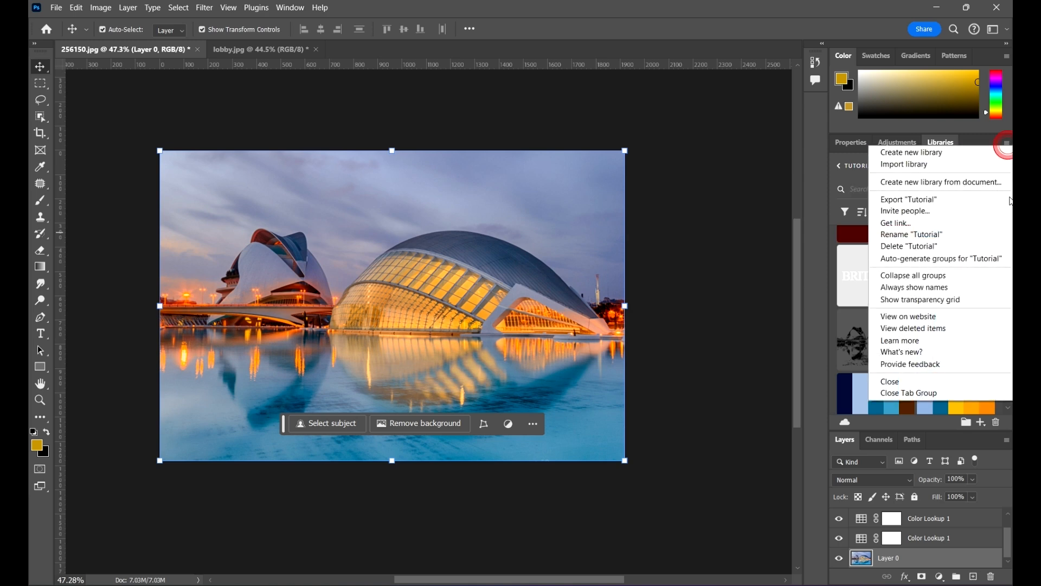
{"action": "left_click", "coordinate": [939, 224]}
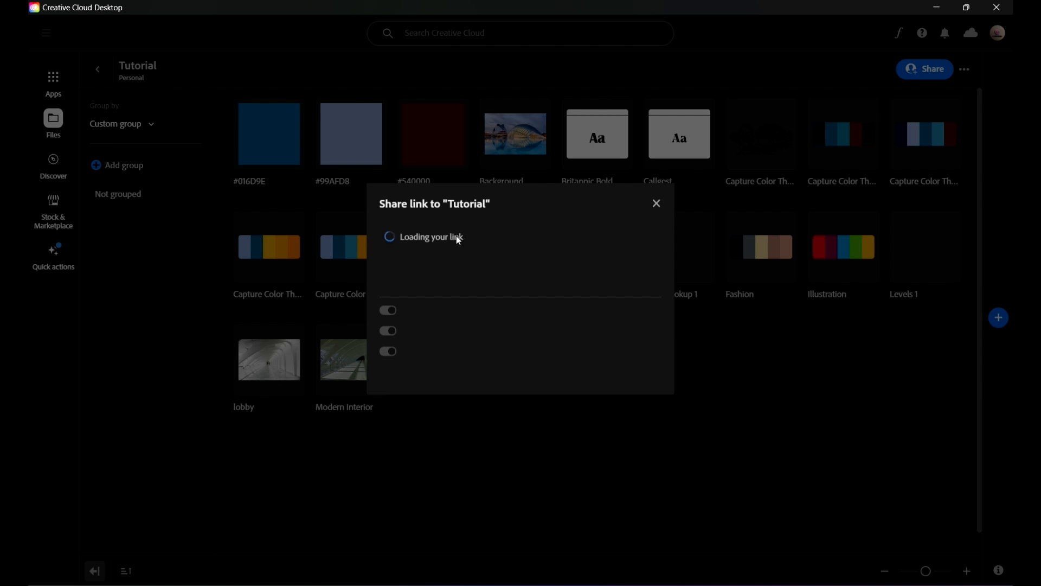
{"action": "key", "text": "alt+Tab"}
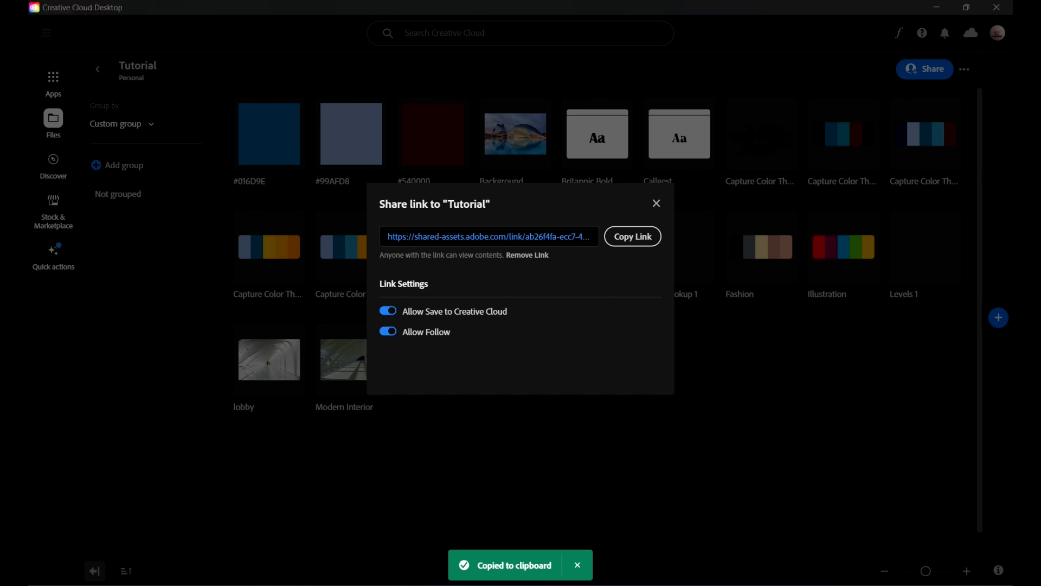
{"action": "left_click", "coordinate": [451, 35]}
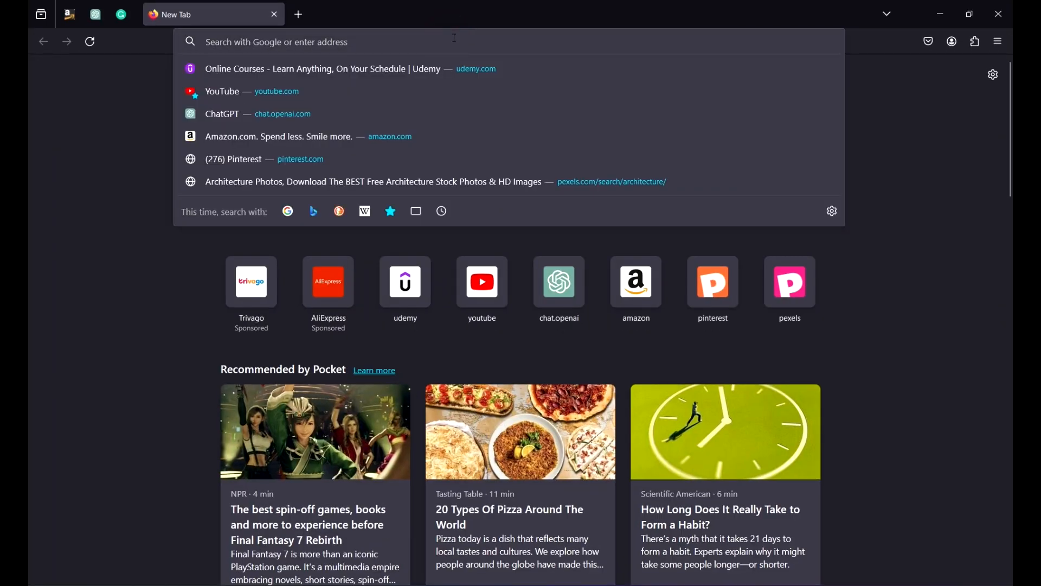
{"action": "key", "text": "Return"}
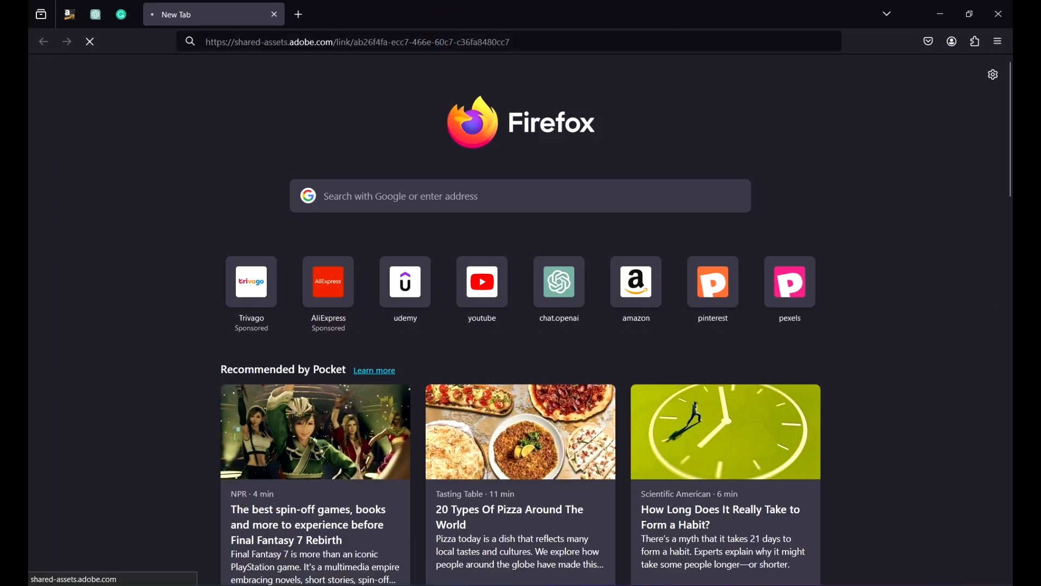
Step: Back in Photoshop, open the Tutorial library on the Creative Cloud website from the Libraries panel menu
{"action": "mouse_move", "coordinate": [763, 573]}
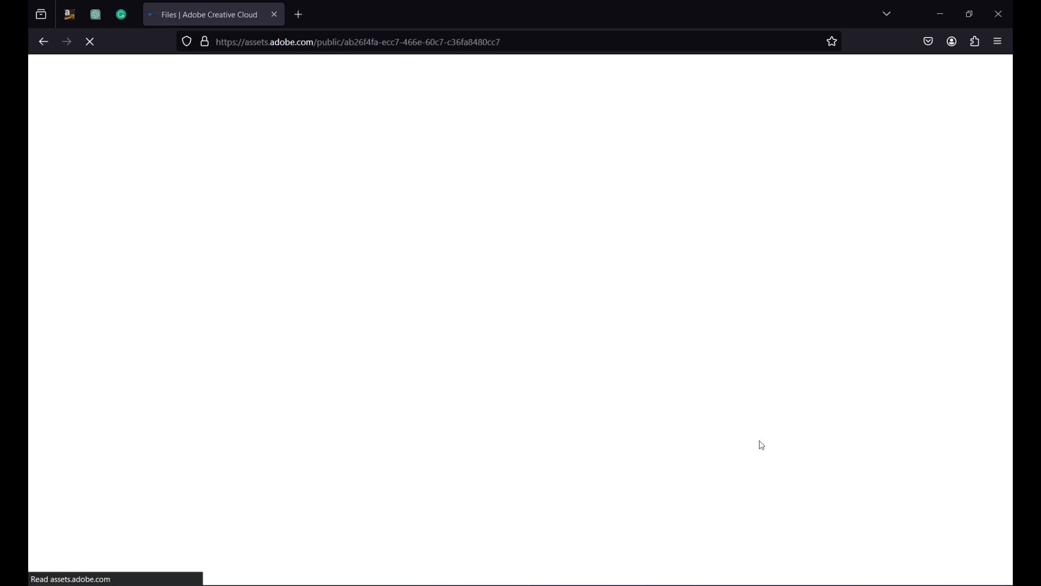
{"action": "key", "text": "alt+Tab"}
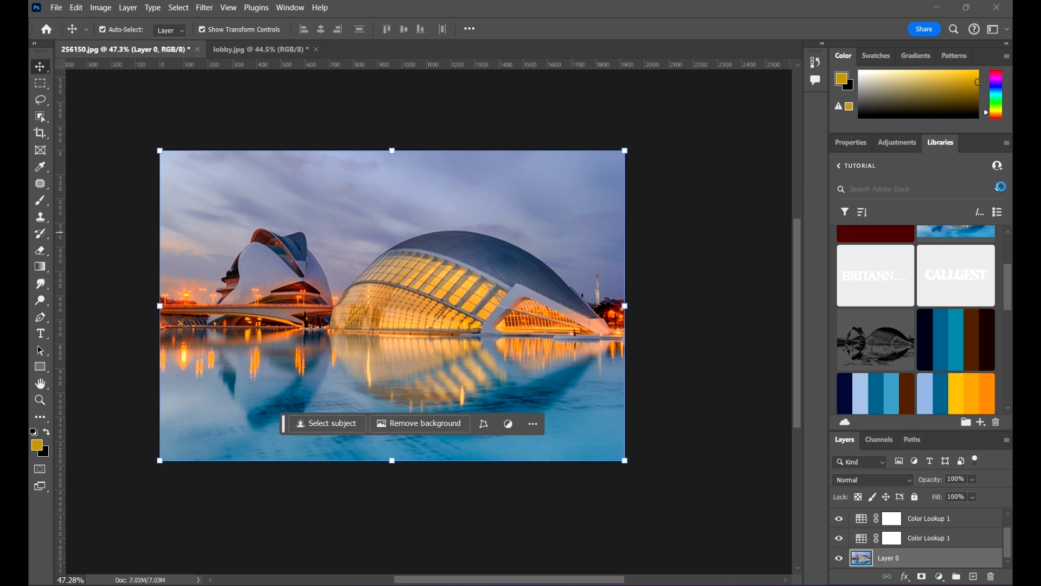
{"action": "left_click", "coordinate": [1007, 144]}
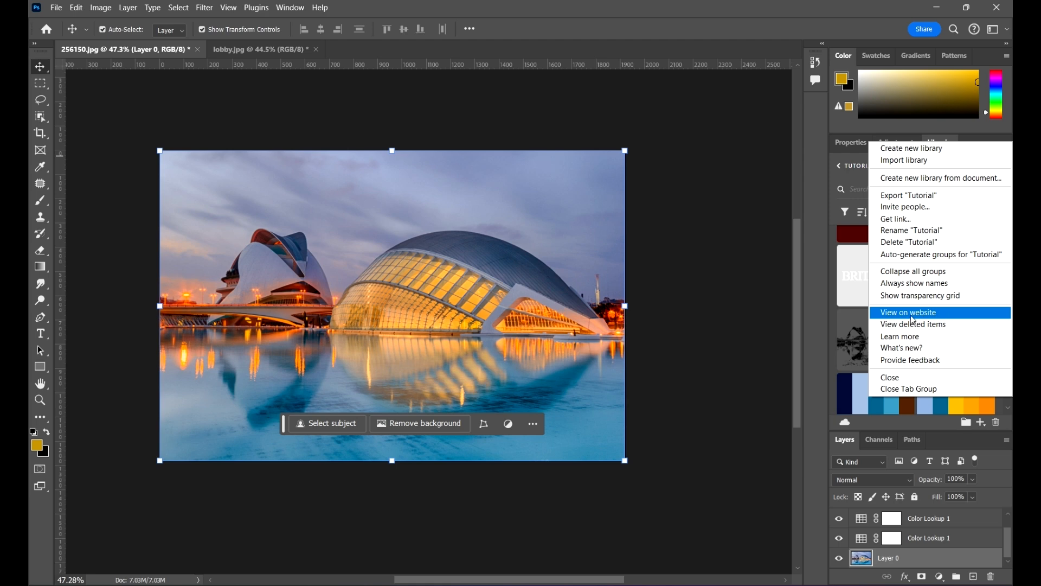
{"action": "left_click", "coordinate": [940, 313]}
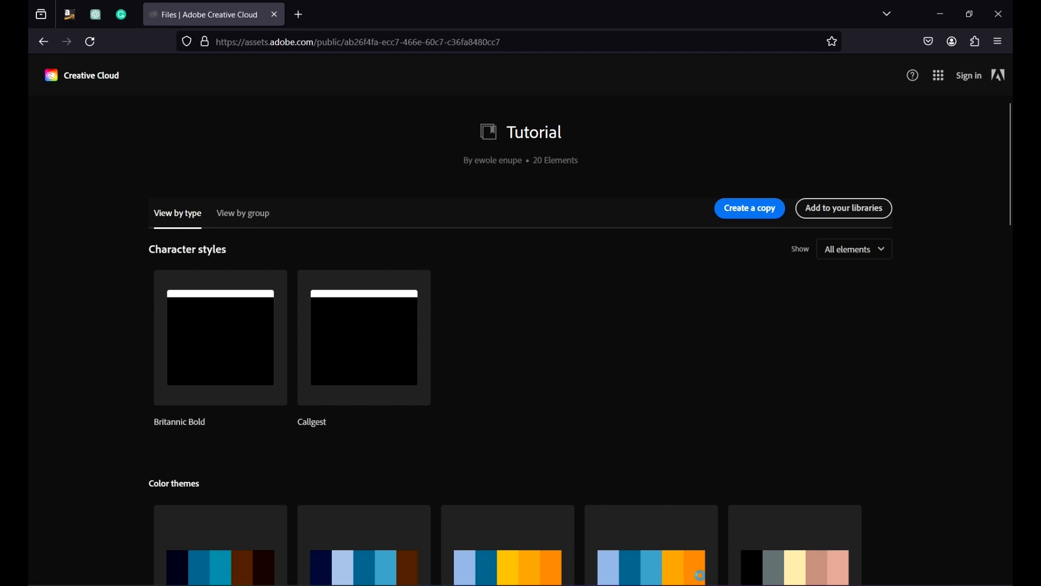
Step: Scroll through the Tutorial library web page to review its assets by type, then return to the Photoshop document
{"action": "scroll", "coordinate": [486, 248], "scroll_direction": "down", "scroll_amount": 4}
{"action": "scroll", "coordinate": [558, 255], "scroll_direction": "up", "scroll_amount": 2}
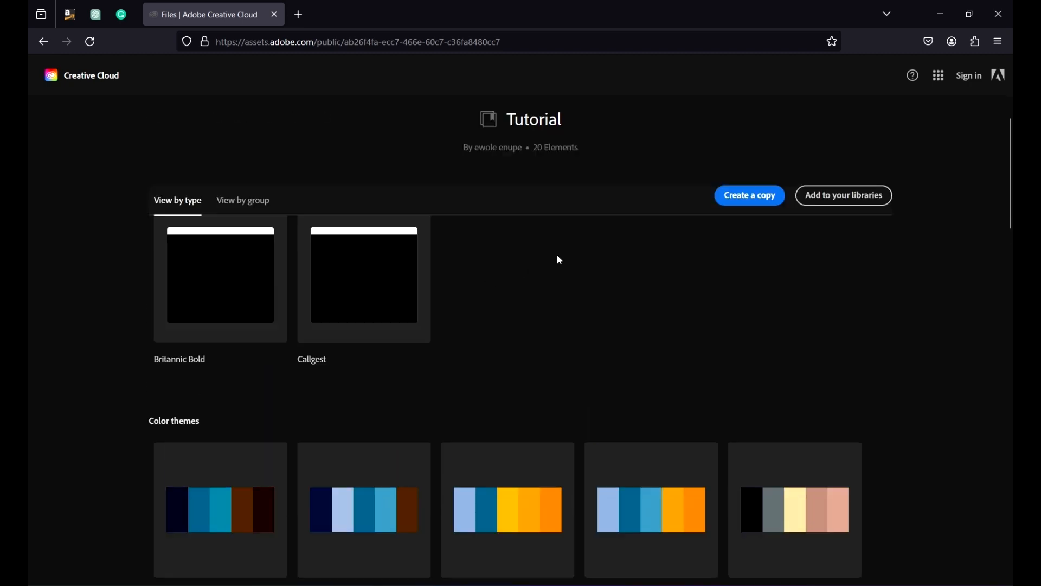
{"action": "scroll", "coordinate": [641, 253], "scroll_direction": "down", "scroll_amount": 4}
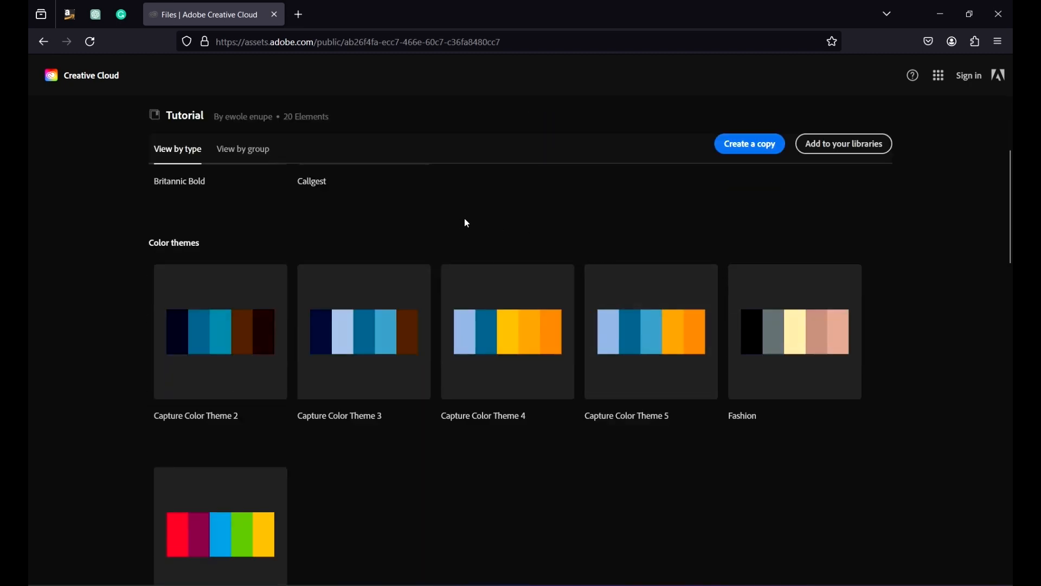
{"action": "scroll", "coordinate": [467, 217], "scroll_direction": "up", "scroll_amount": 4}
{"action": "scroll", "coordinate": [616, 237], "scroll_direction": "down", "scroll_amount": 5}
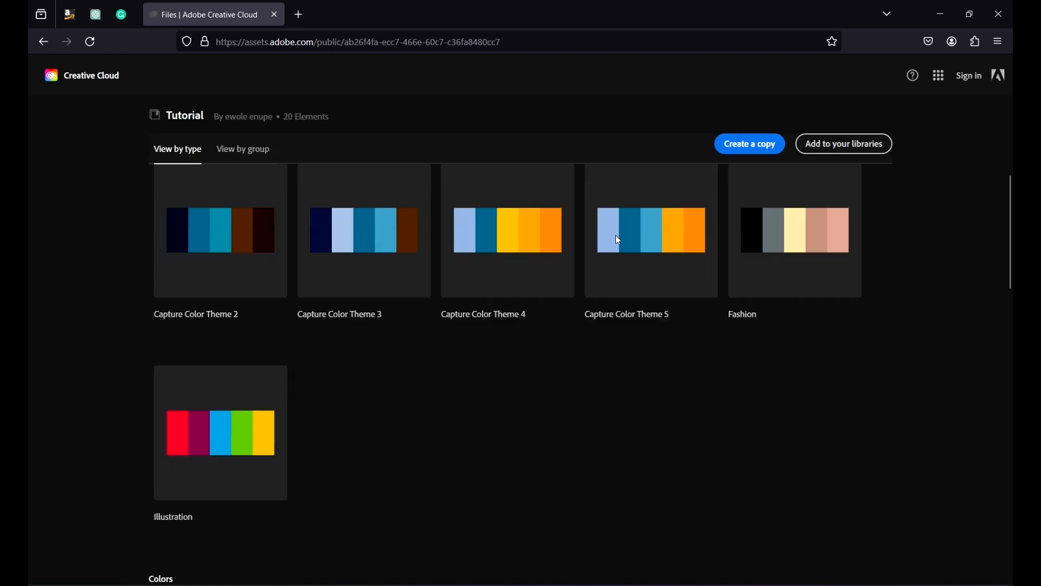
{"action": "scroll", "coordinate": [905, 227], "scroll_direction": "down", "scroll_amount": 5}
{"action": "scroll", "coordinate": [501, 221], "scroll_direction": "up", "scroll_amount": 6}
{"action": "scroll", "coordinate": [501, 220], "scroll_direction": "up", "scroll_amount": 4}
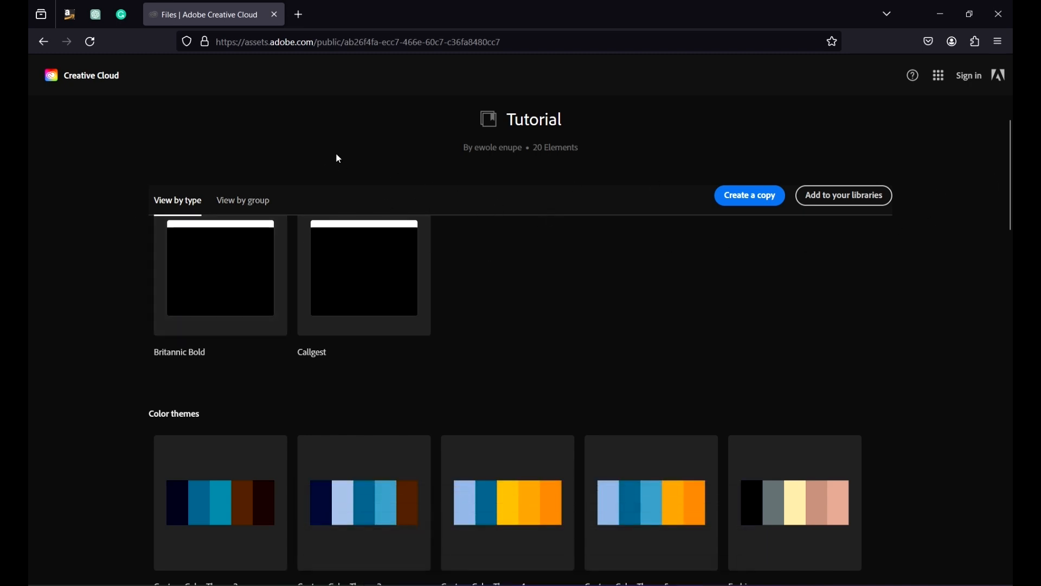
{"action": "scroll", "coordinate": [572, 208], "scroll_direction": "down", "scroll_amount": 3}
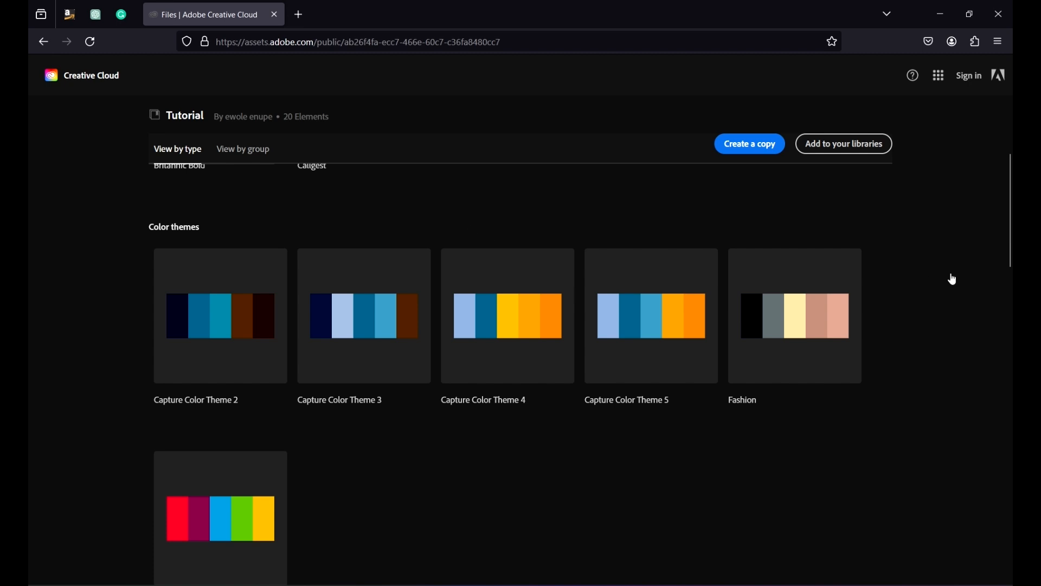
{"action": "scroll", "coordinate": [953, 279], "scroll_direction": "down", "scroll_amount": 4}
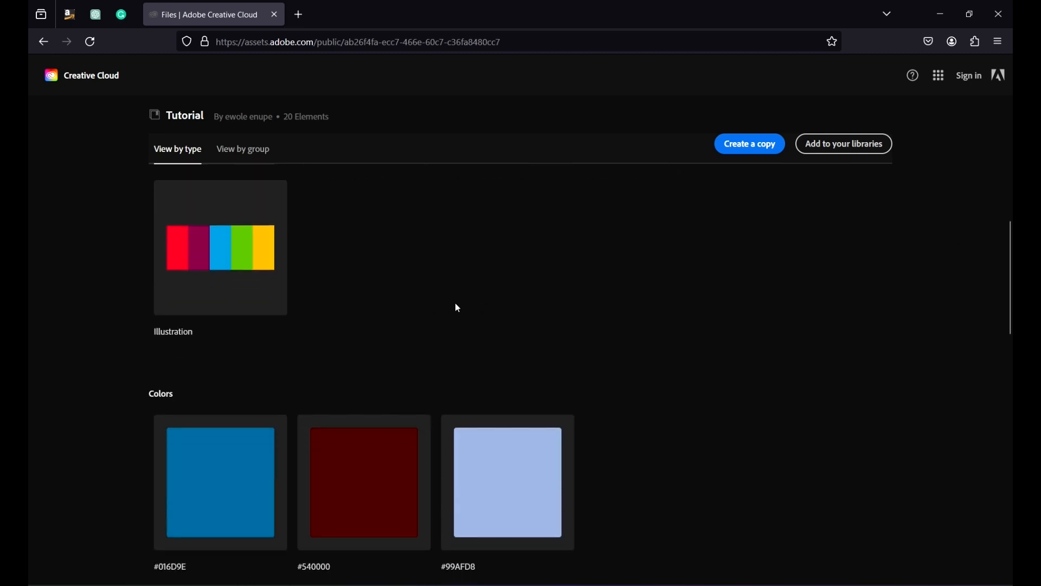
{"action": "scroll", "coordinate": [799, 330], "scroll_direction": "down", "scroll_amount": 4}
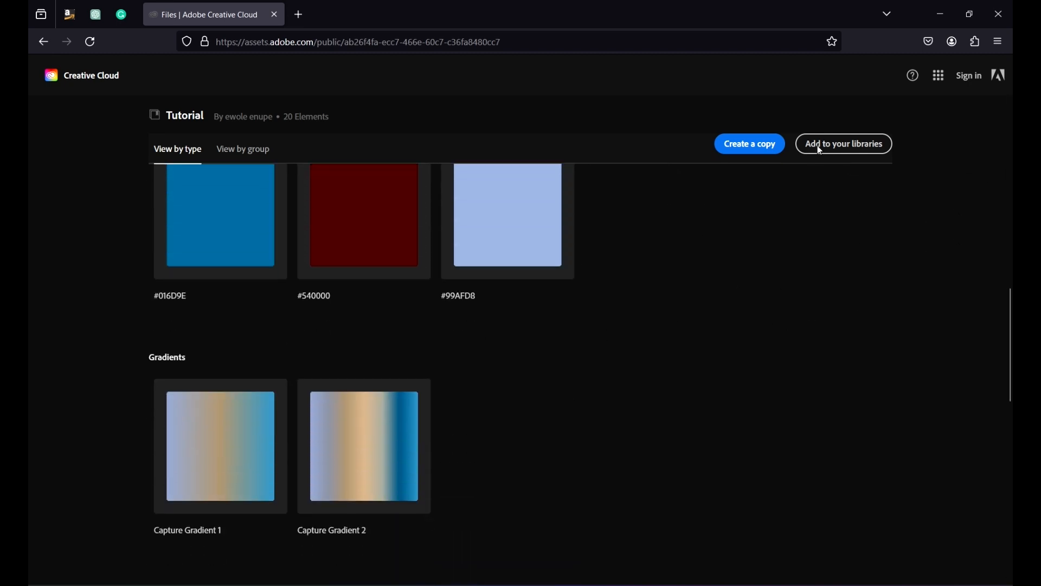
{"action": "scroll", "coordinate": [383, 367], "scroll_direction": "down", "scroll_amount": 4}
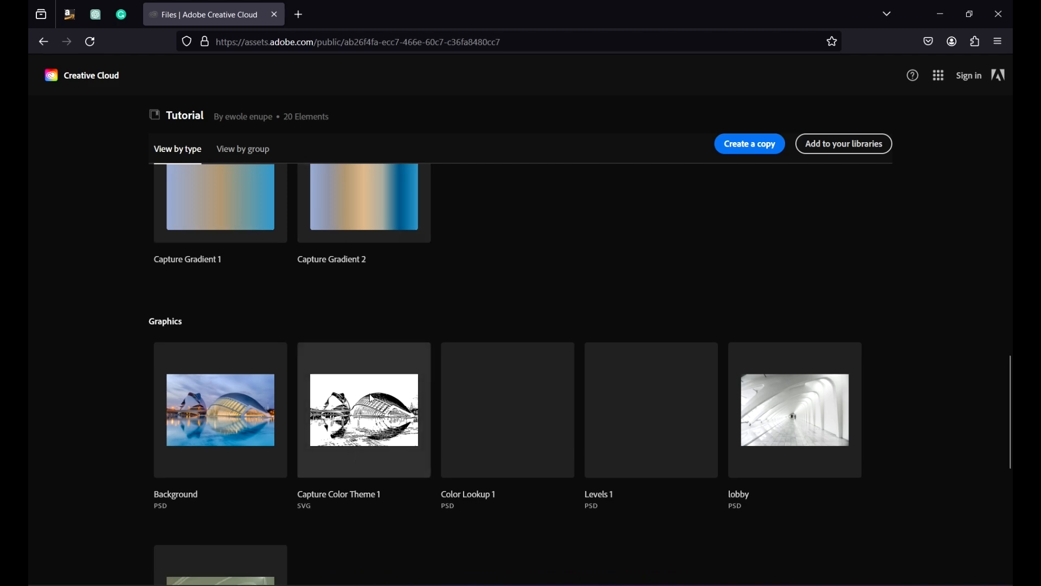
{"action": "scroll", "coordinate": [767, 337], "scroll_direction": "down", "scroll_amount": 7}
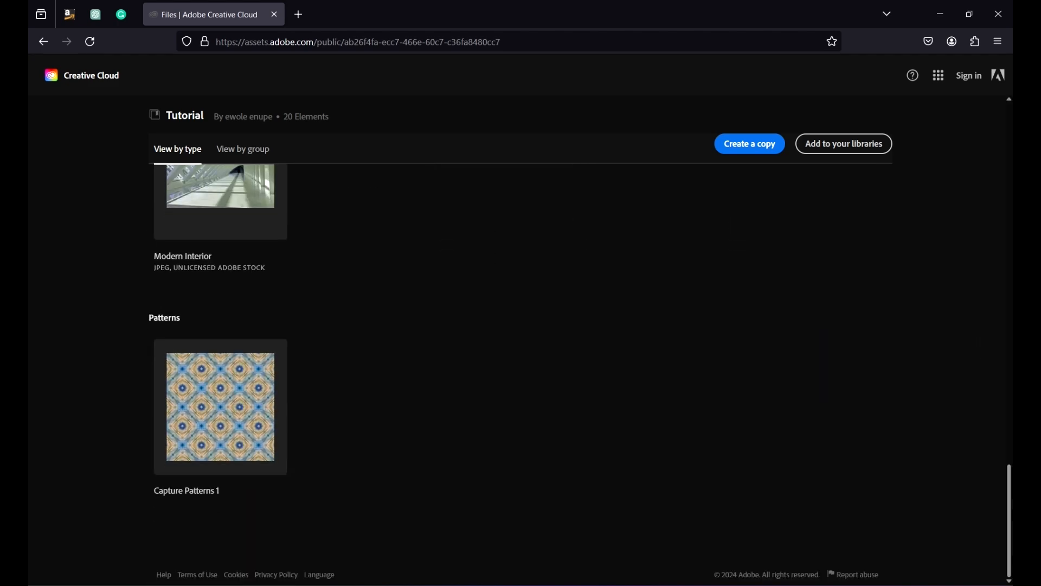
{"action": "left_click_drag", "start_coordinate": [1009, 524], "coordinate": [1001, 61]}
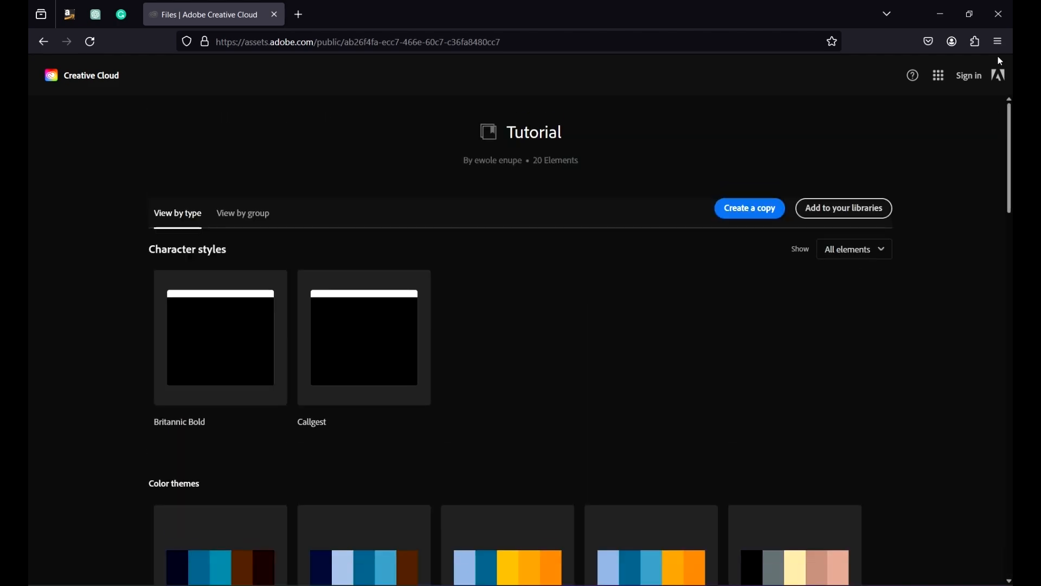
{"action": "scroll", "coordinate": [763, 329], "scroll_direction": "down", "scroll_amount": 5}
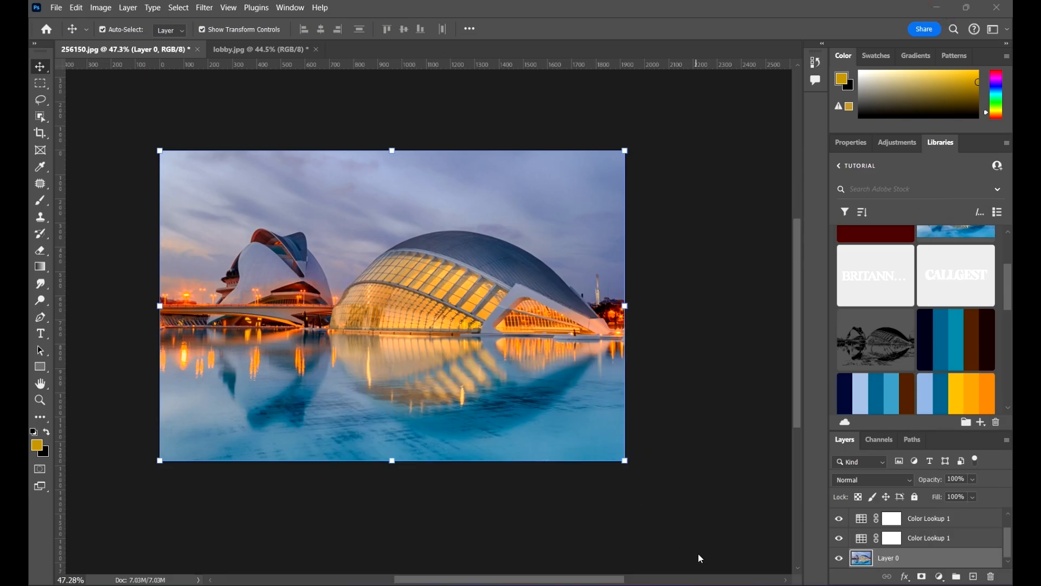
{"action": "left_click", "coordinate": [668, 274]}
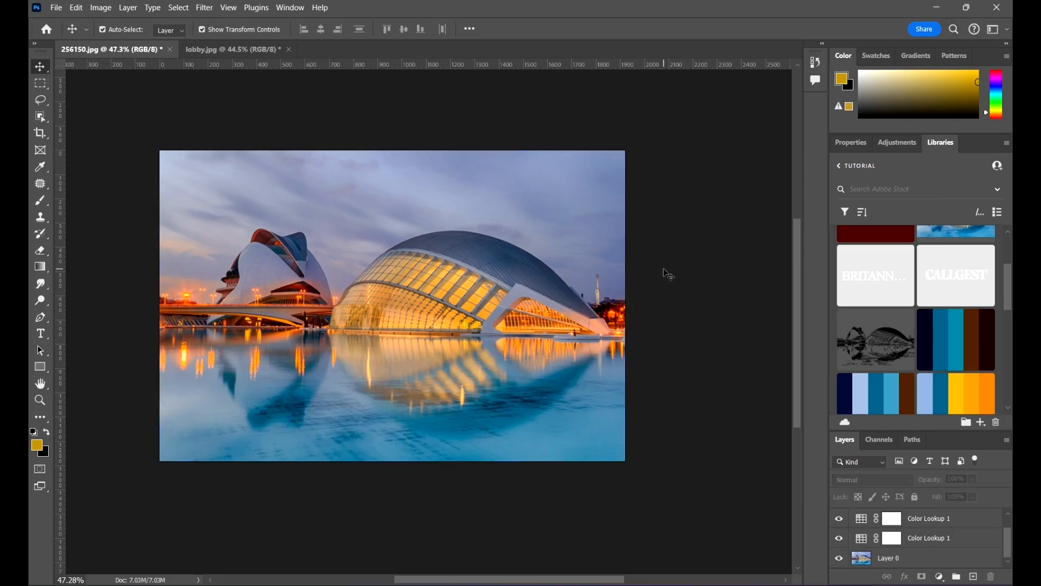